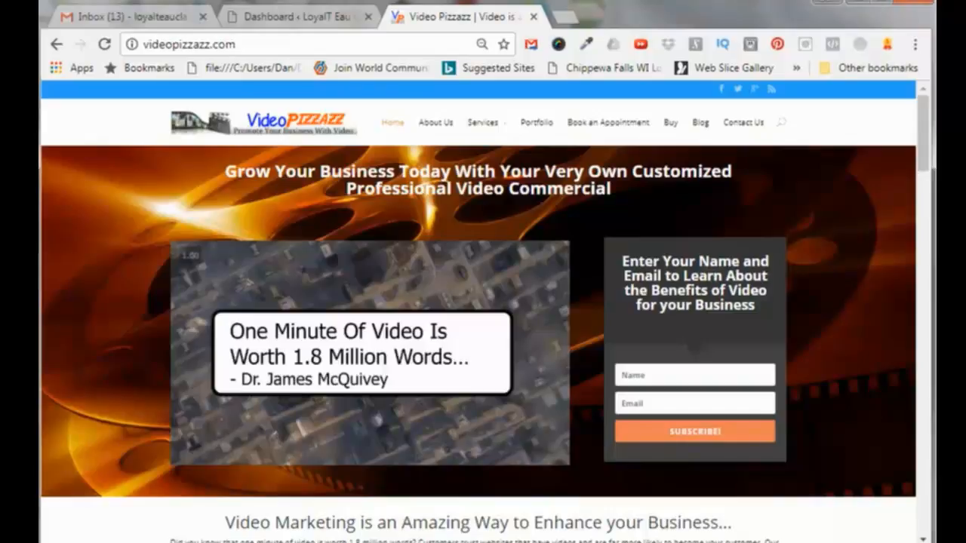
In the WordPress dashboard, search the plugin directory for Yoast, then install and activate Yoast SEO.
{"action": "left_click", "coordinate": [282, 19]}
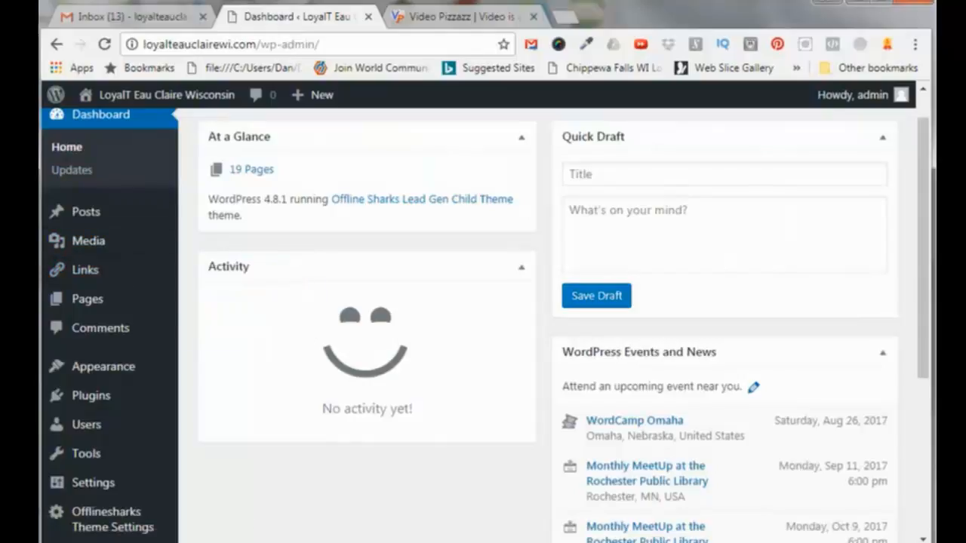
{"action": "mouse_move", "coordinate": [82, 395]}
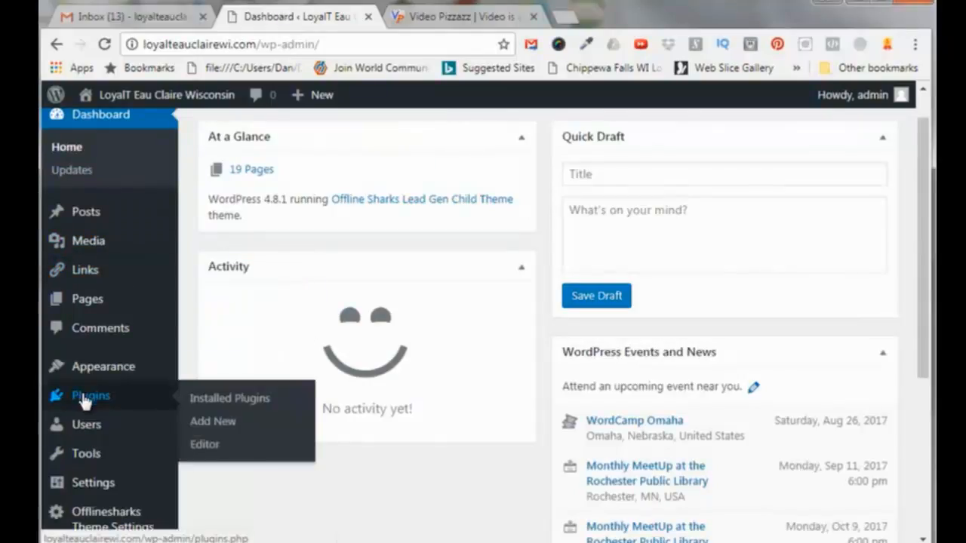
{"action": "left_click", "coordinate": [224, 423]}
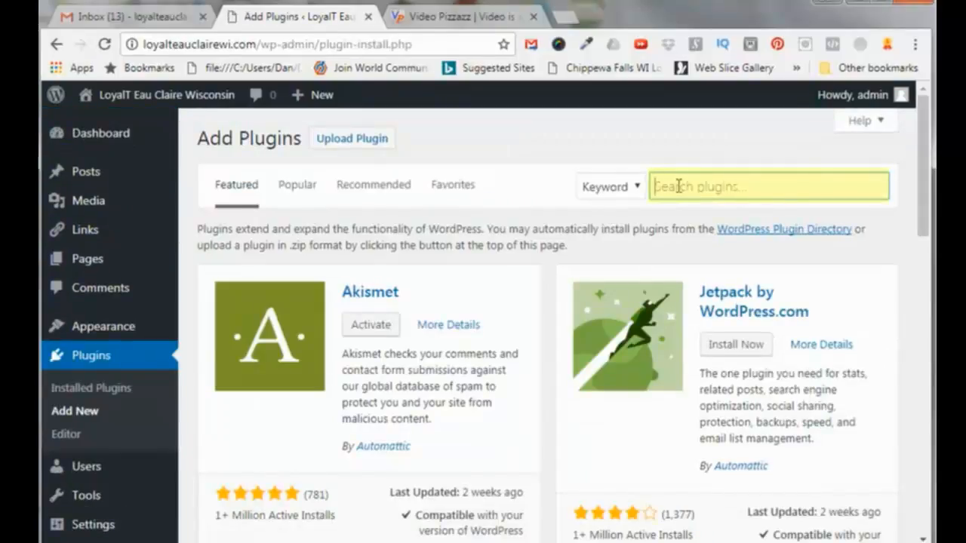
{"action": "type", "text": "Yoast"}
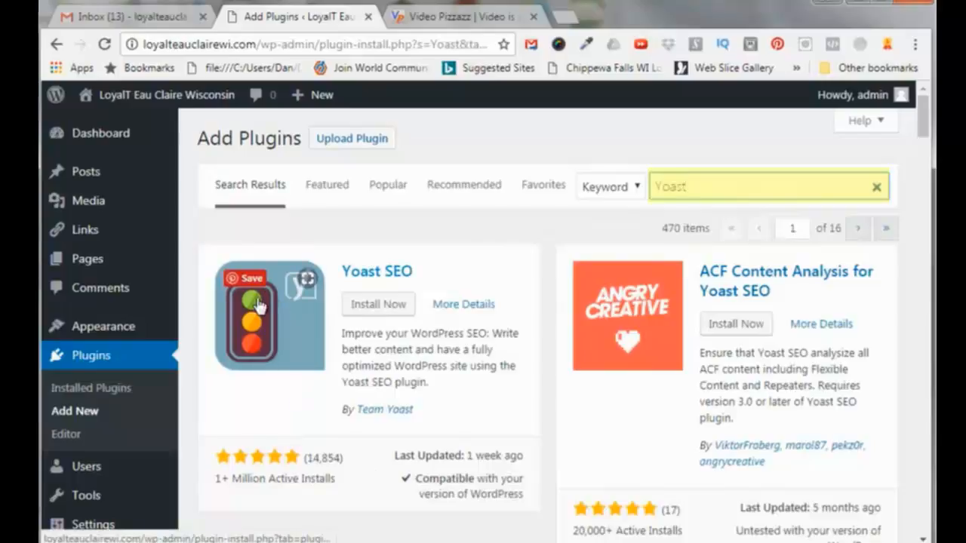
{"action": "left_click", "coordinate": [375, 305]}
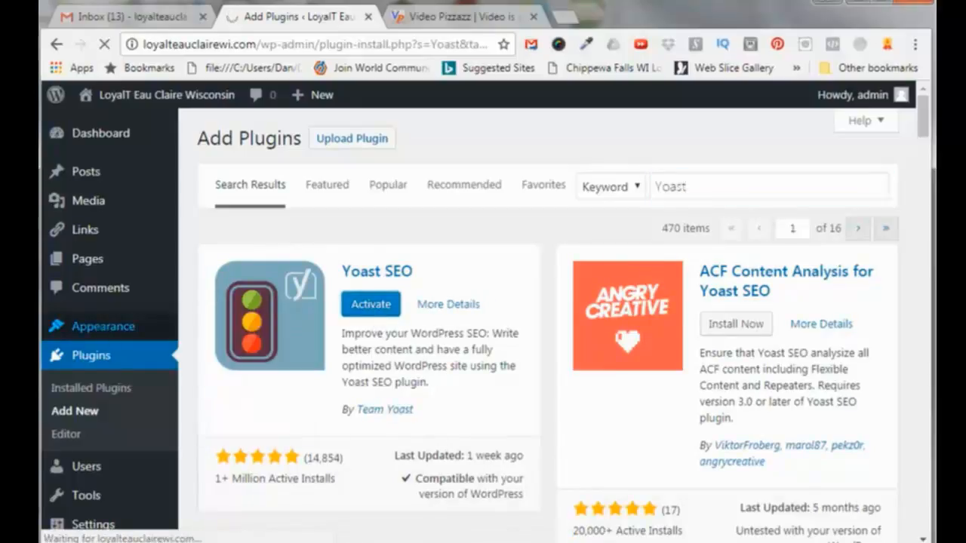
Open the Yoast SEO configuration wizard from its general settings and start the step-by-step configuration.
{"action": "left_click", "coordinate": [106, 136]}
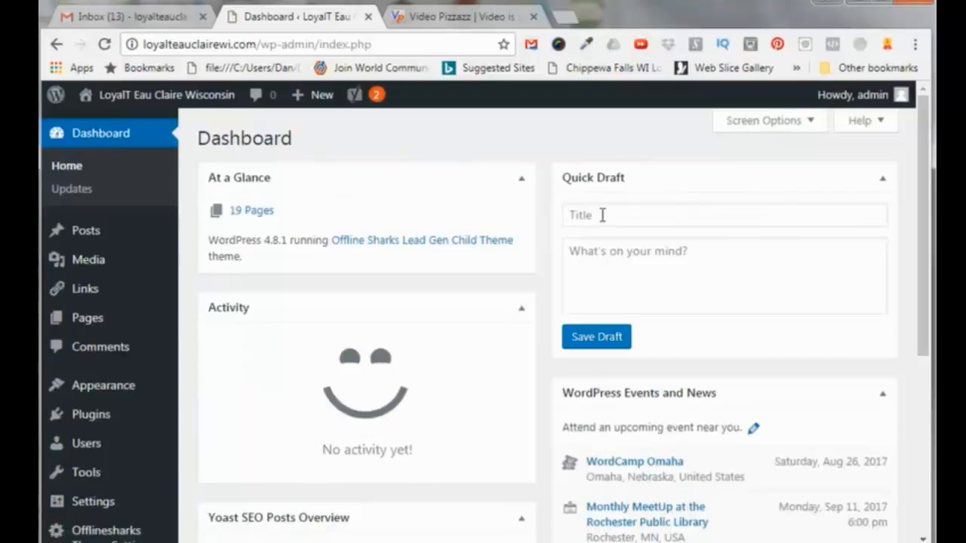
{"action": "left_click_drag", "start_coordinate": [921, 209], "coordinate": [930, 312]}
{"action": "left_click", "coordinate": [106, 498]}
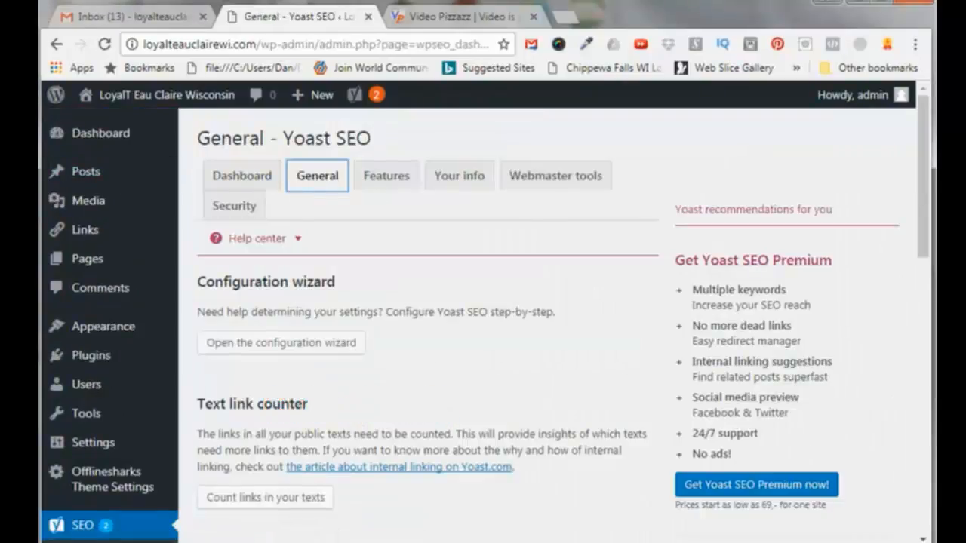
{"action": "left_click", "coordinate": [291, 351]}
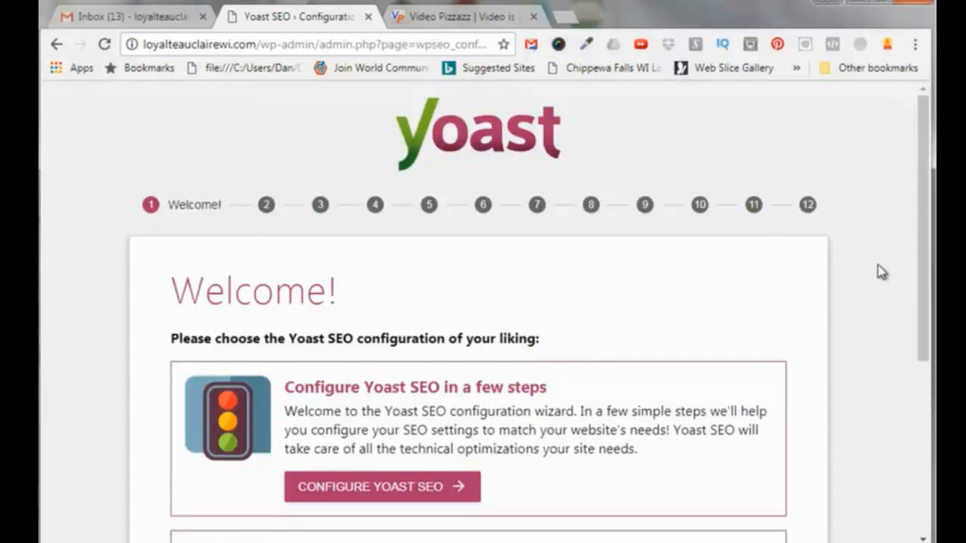
{"action": "scroll", "coordinate": [877, 272], "scroll_direction": "down", "scroll_amount": 2}
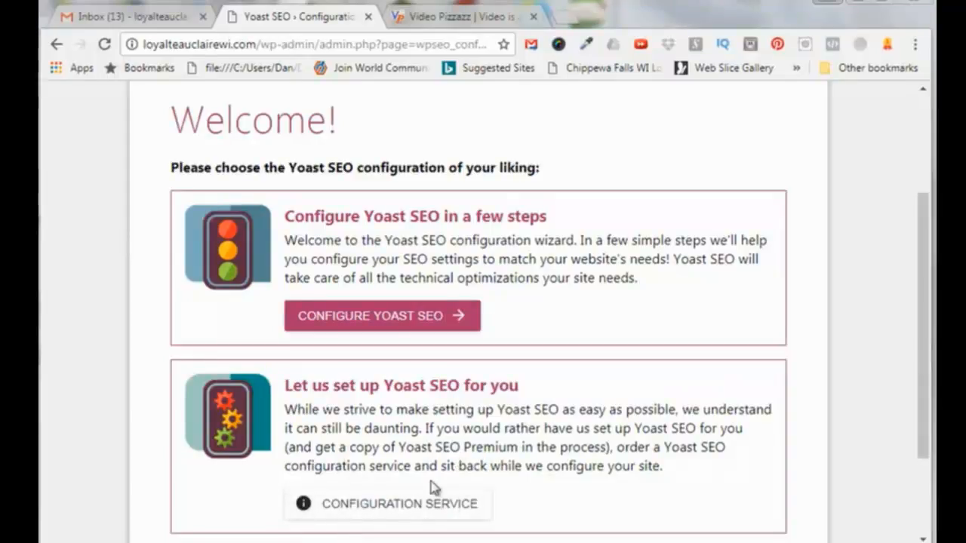
{"action": "left_click", "coordinate": [348, 318]}
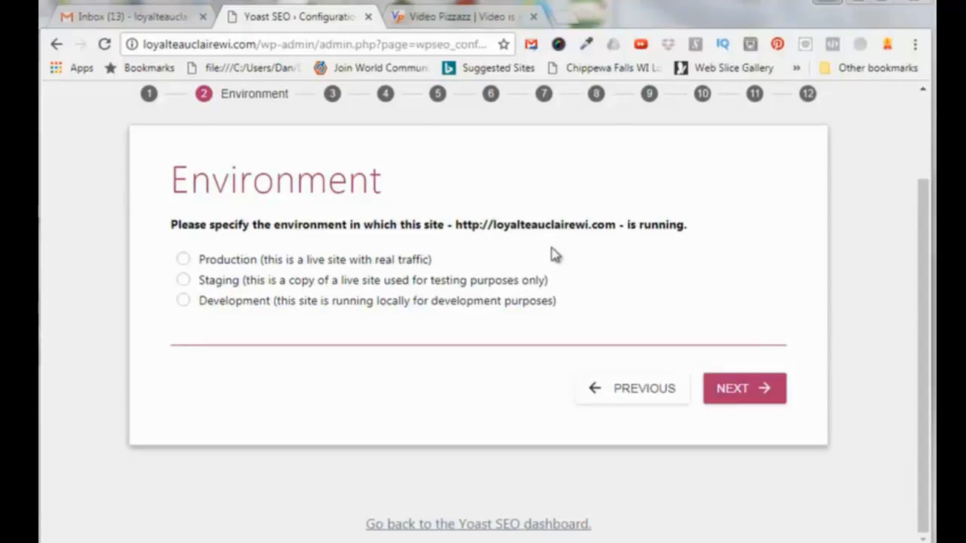
Set the site's environment to Production and its site type to Small business site.
{"action": "left_click", "coordinate": [183, 259]}
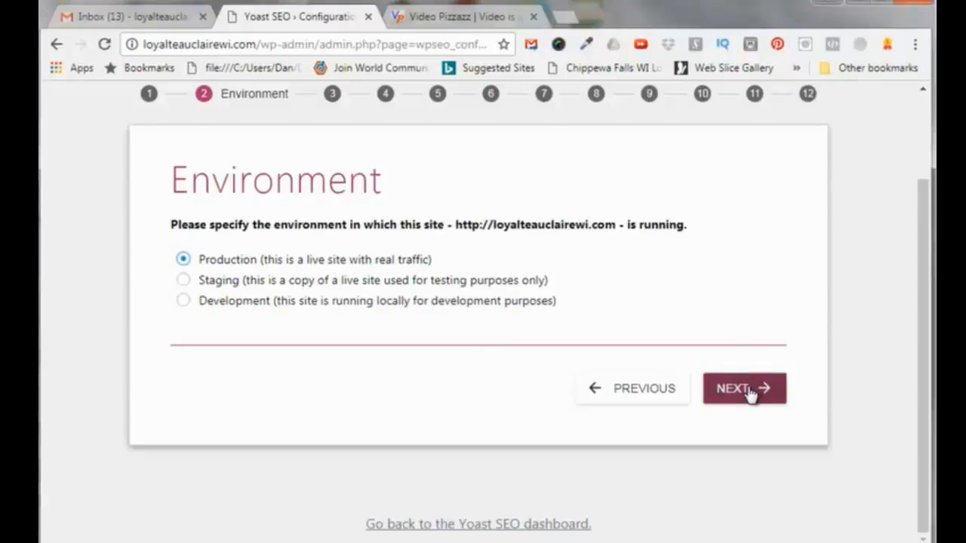
{"action": "left_click", "coordinate": [741, 390]}
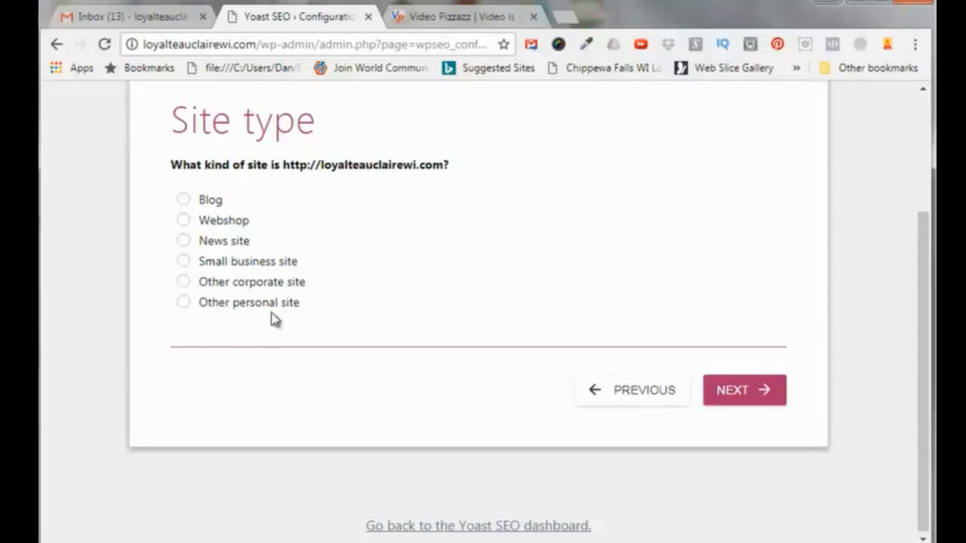
{"action": "left_click", "coordinate": [182, 261]}
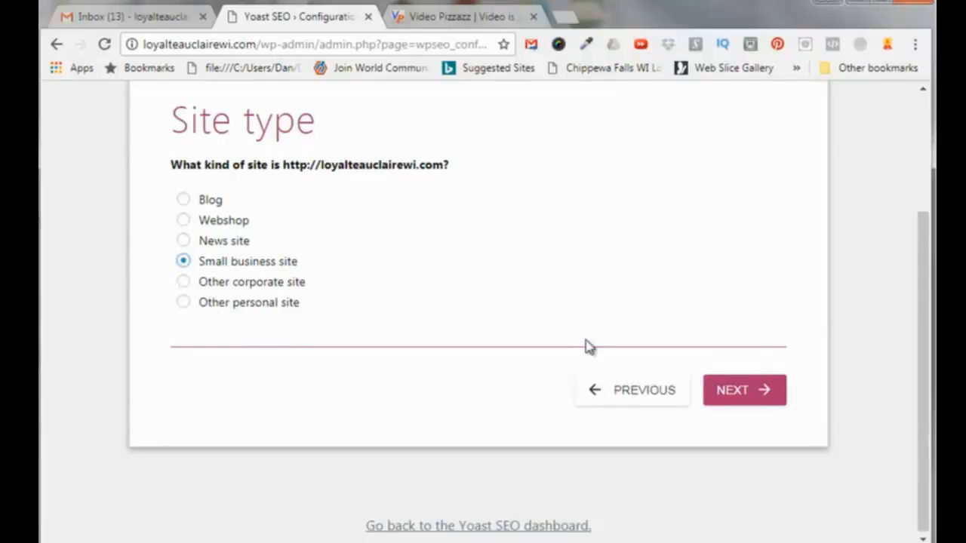
{"action": "left_click", "coordinate": [734, 398]}
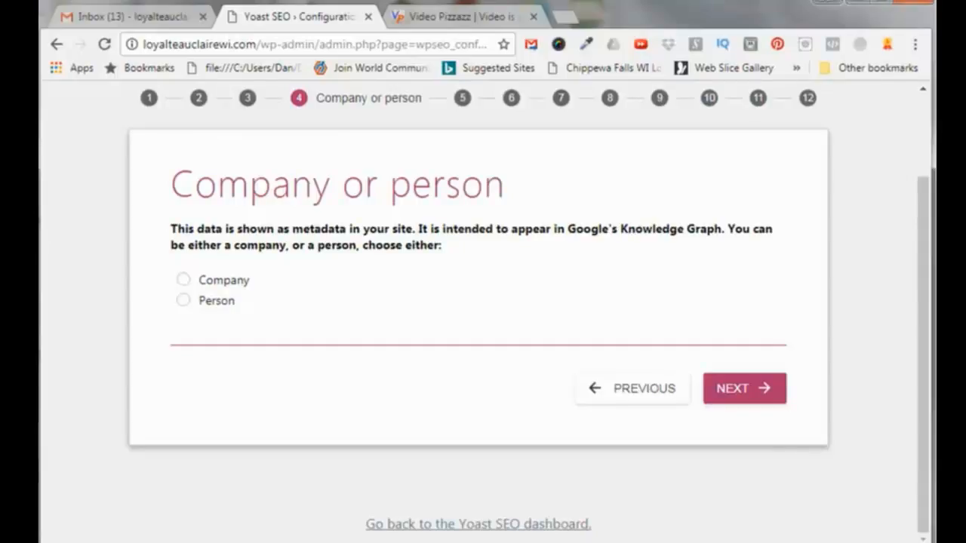
Identify the site as a company named LoyalT Eau Claire Wisconsin.
{"action": "left_click", "coordinate": [182, 280]}
{"action": "scroll", "coordinate": [186, 323], "scroll_direction": "down", "scroll_amount": 1}
{"action": "left_click", "coordinate": [183, 303]}
{"action": "type", "text": "LoyalT Eau Claire Wisconsin"}
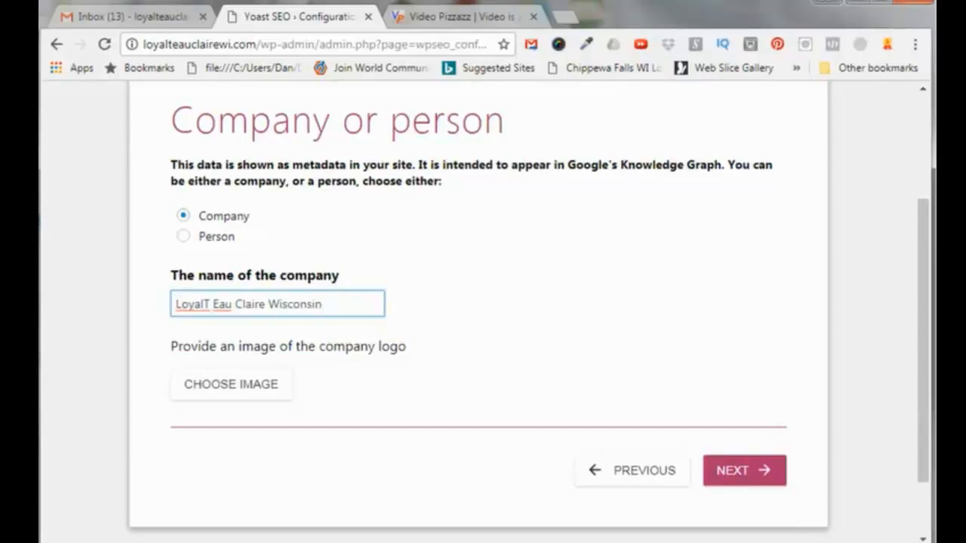
Choose 280x50_Black_Text_Transparent.png from the media library as the company logo and continue to the social profiles.
{"action": "left_click", "coordinate": [252, 391]}
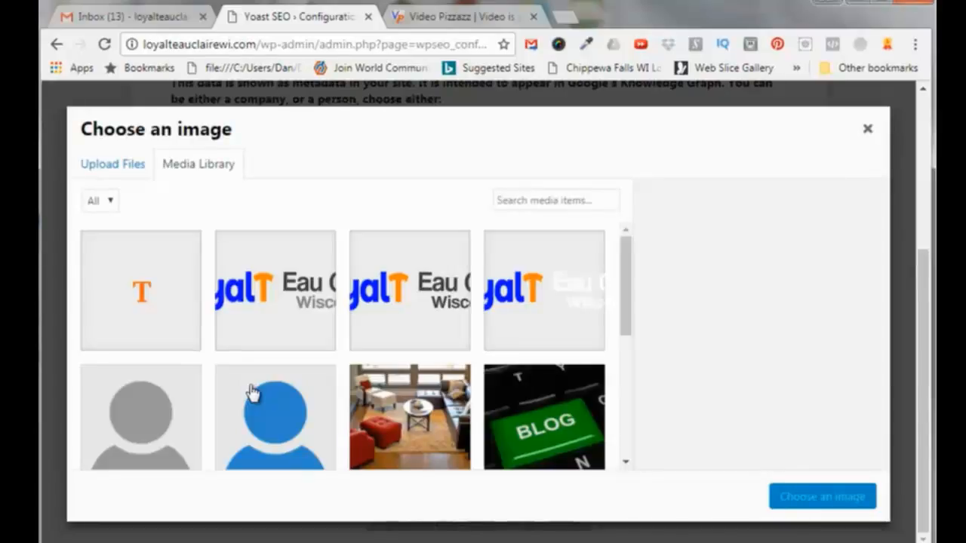
{"action": "left_click", "coordinate": [406, 295]}
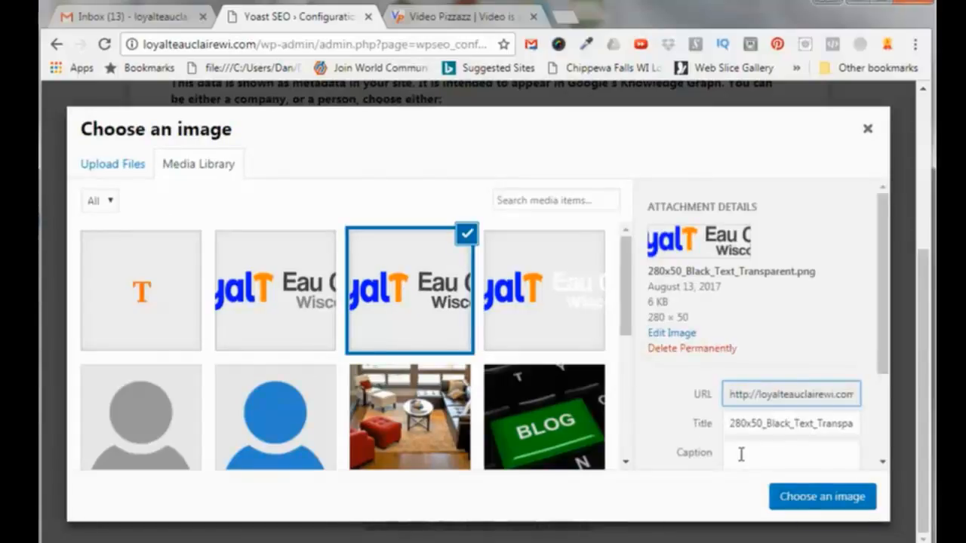
{"action": "left_click", "coordinate": [780, 503]}
{"action": "left_click", "coordinate": [739, 514]}
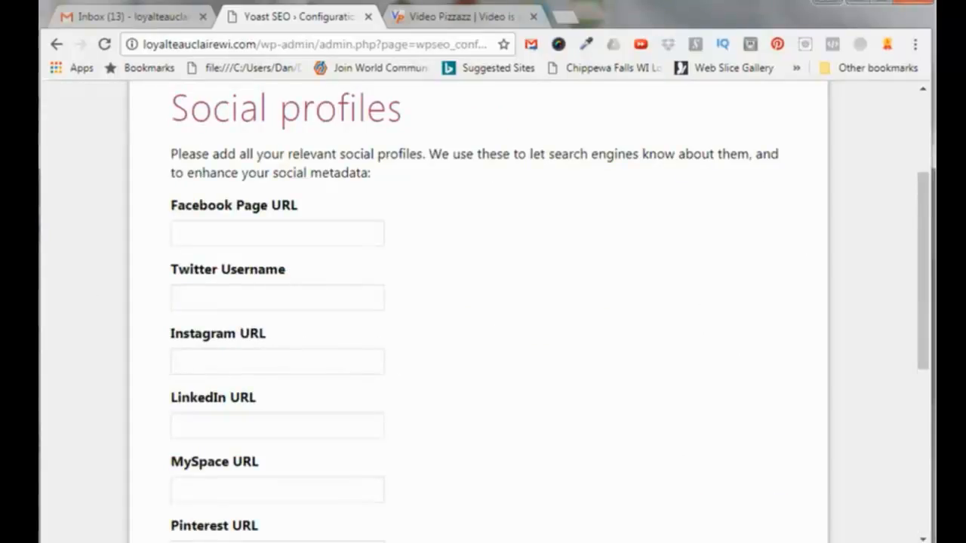
Fill in the social profiles, including the LinkedIn, Pinterest, YouTube and Google+ URLs, and continue.
{"action": "left_click", "coordinate": [40, 301]}
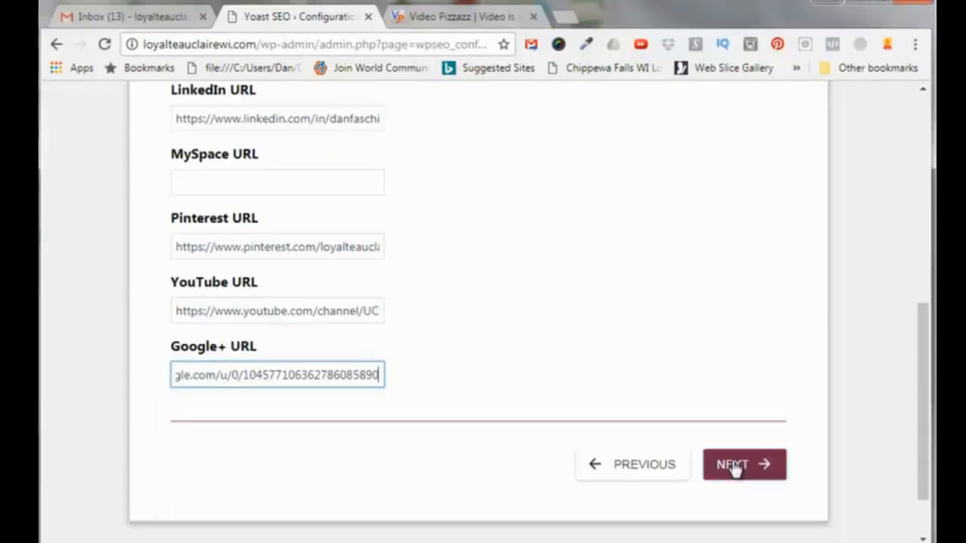
{"action": "left_click", "coordinate": [734, 465]}
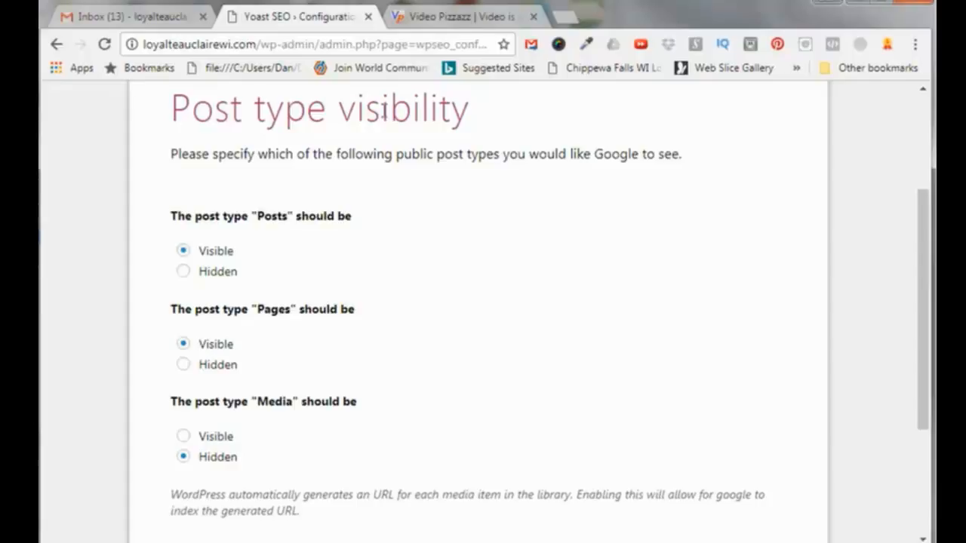
Keep posts and pages visible and media hidden, and leave multiple authors set to No.
{"action": "left_click_drag", "start_coordinate": [925, 276], "coordinate": [925, 306]}
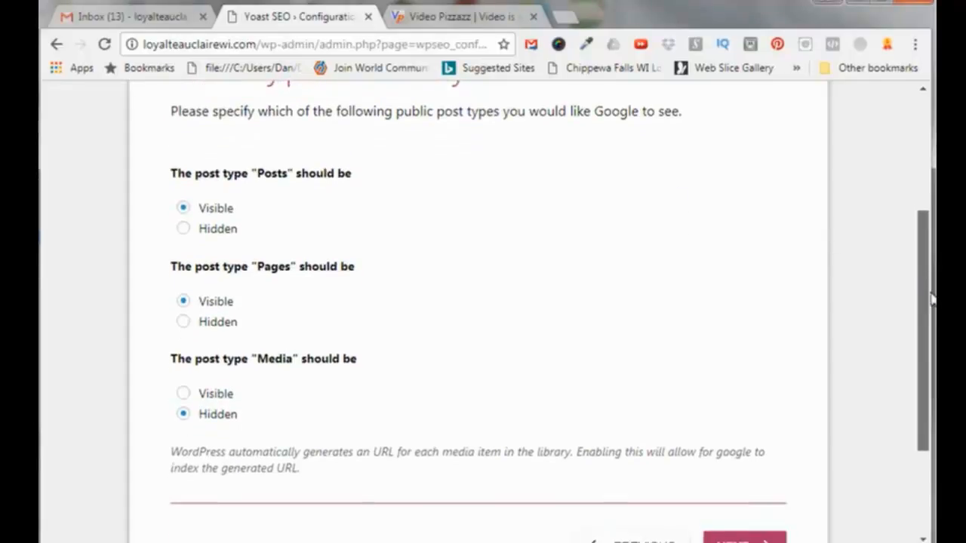
{"action": "left_click", "coordinate": [732, 529]}
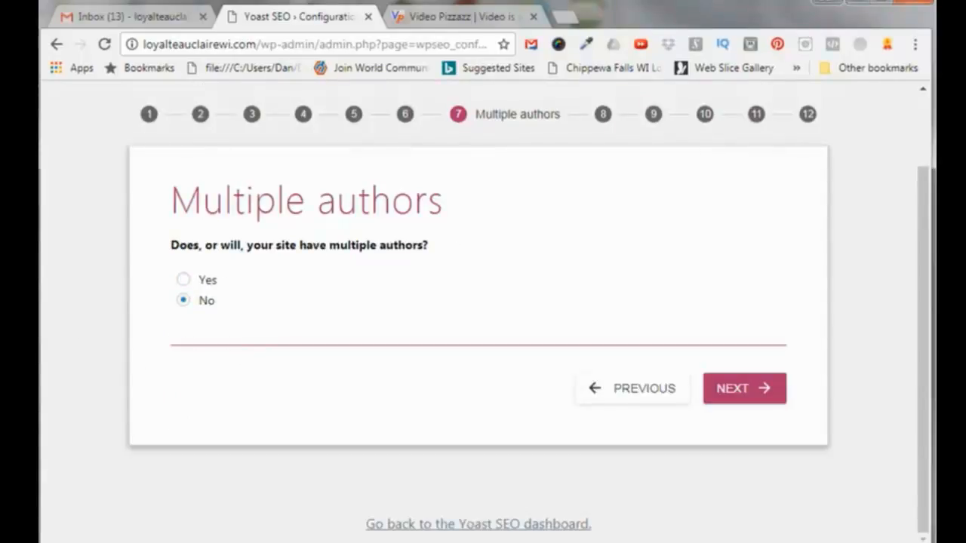
{"action": "left_click", "coordinate": [737, 391]}
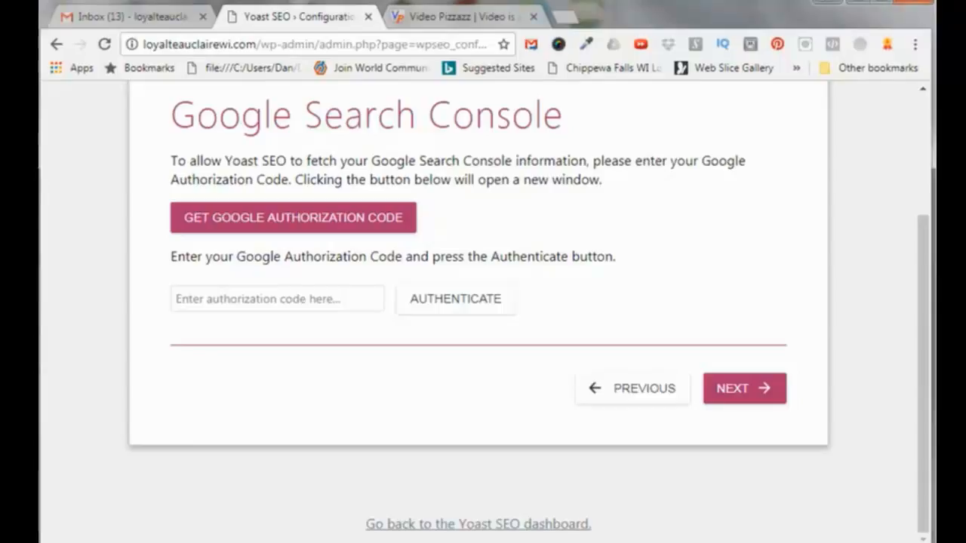
Search Google for Google Search Console in a new browser tab and open the Search Console site.
{"action": "left_click", "coordinate": [412, 252]}
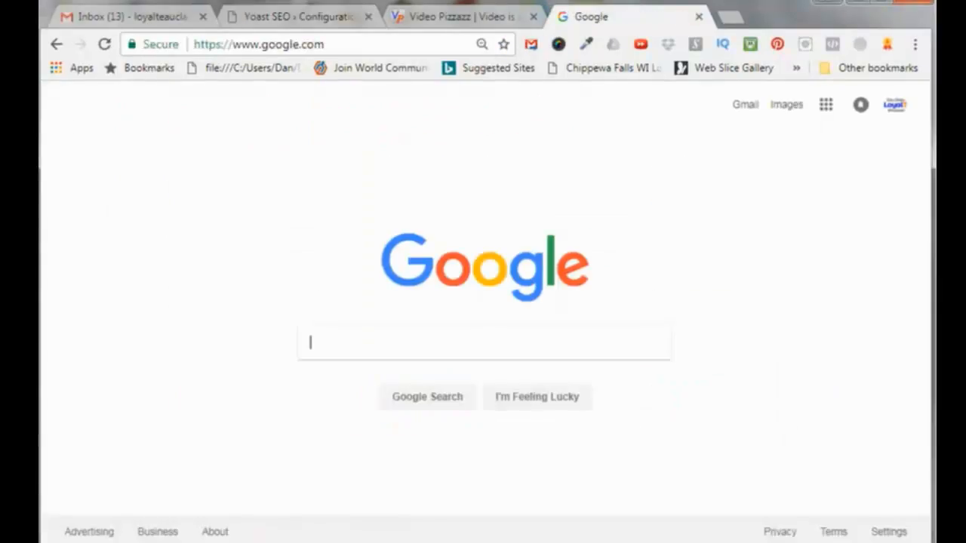
{"action": "key", "text": "alt+Tab"}
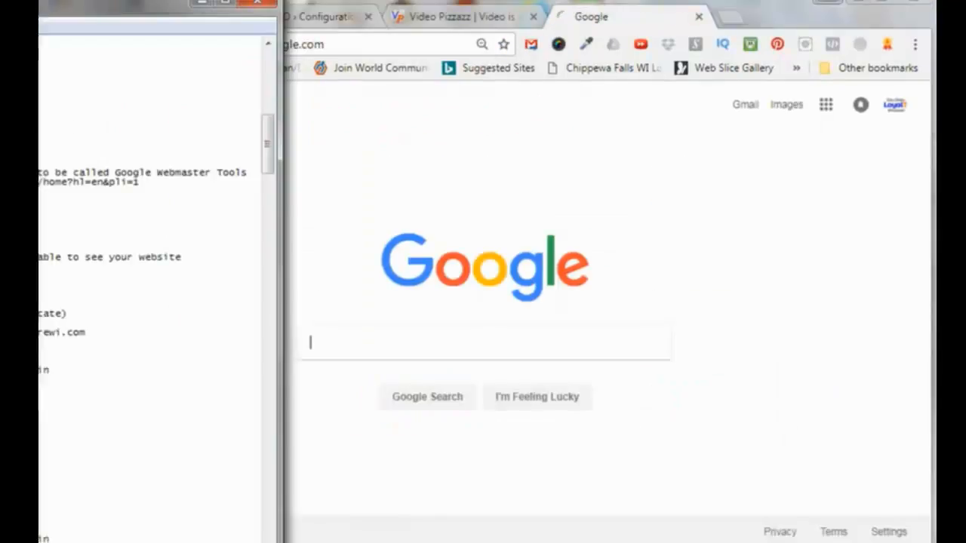
{"action": "right_click", "coordinate": [334, 342]}
{"action": "left_click", "coordinate": [377, 459]}
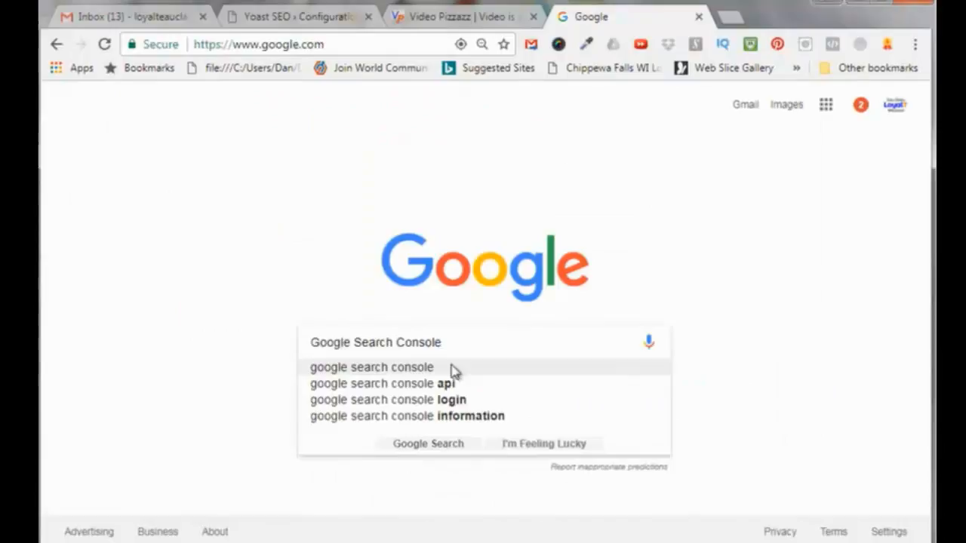
{"action": "key", "text": "Return"}
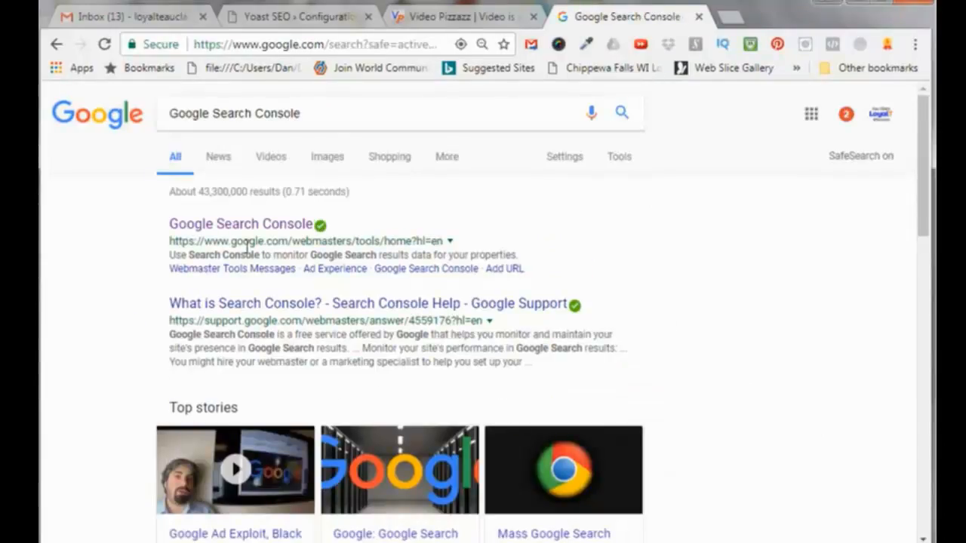
{"action": "left_click", "coordinate": [252, 229]}
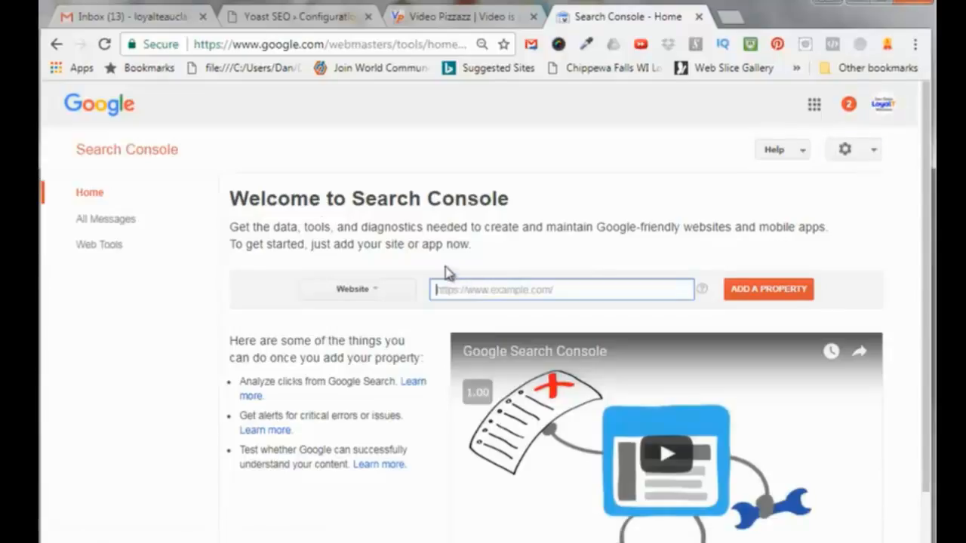
{"action": "left_click", "coordinate": [347, 298]}
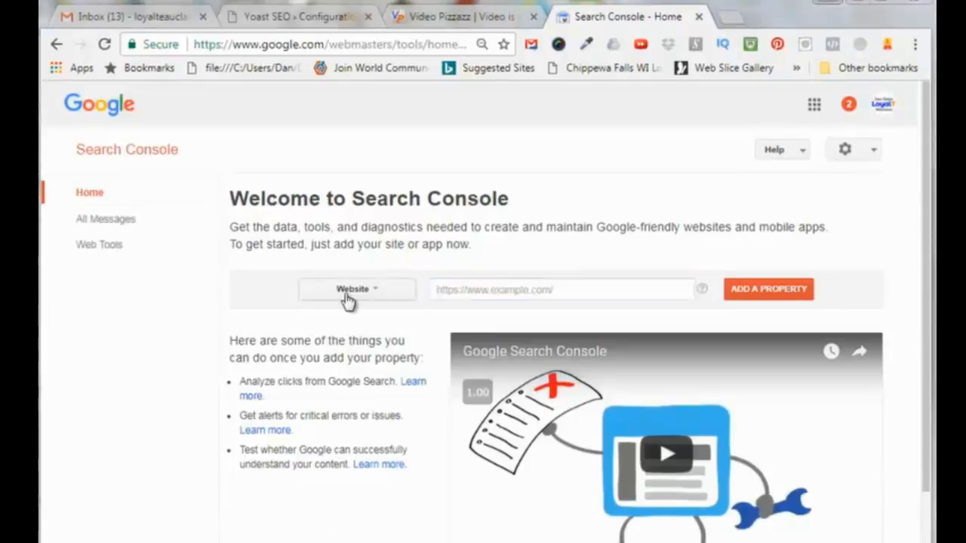
{"action": "left_click", "coordinate": [443, 291]}
{"action": "type", "text": "http://loyalteauclairewi.com"}
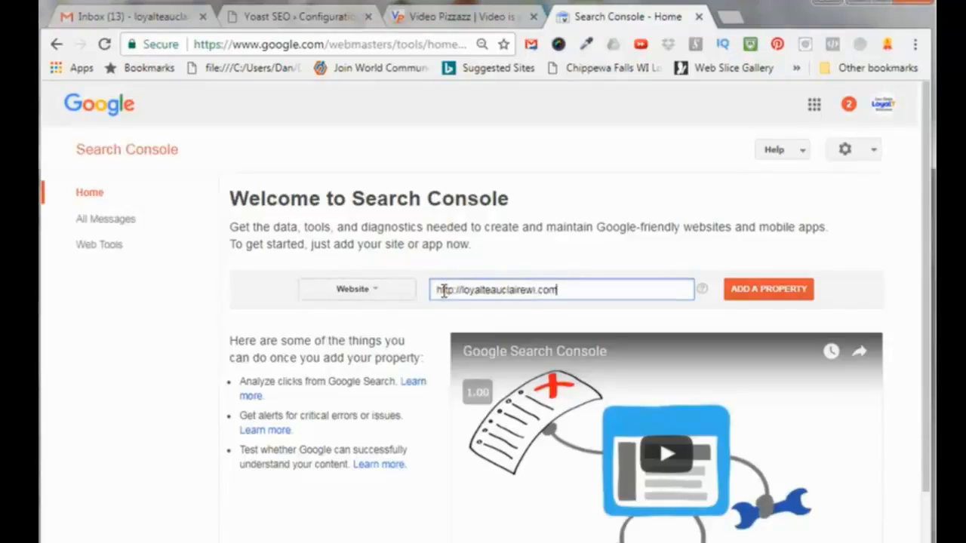
{"action": "left_click", "coordinate": [765, 294]}
In Gmail, open the Google Search Console message about improving search presence and follow its link for setting the preferred version.
{"action": "left_click", "coordinate": [132, 21]}
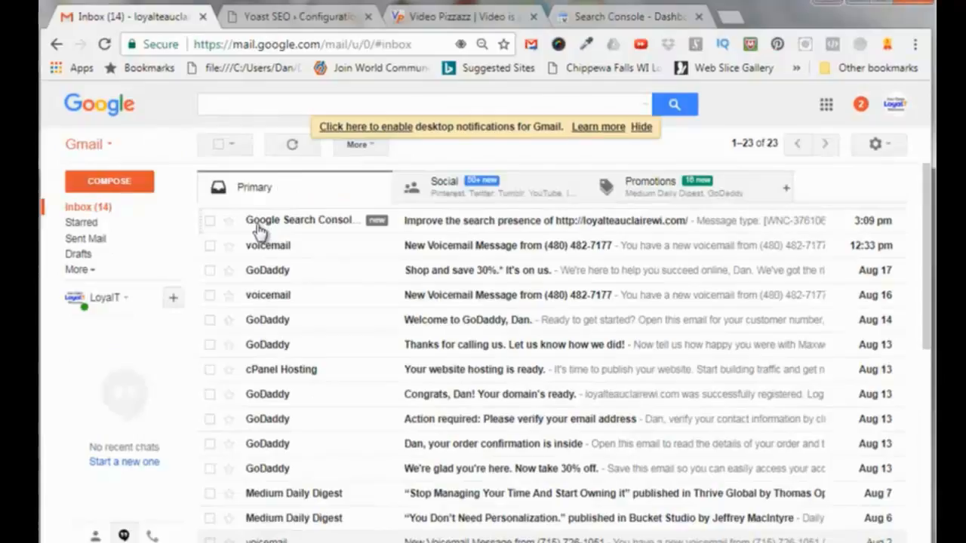
{"action": "left_click", "coordinate": [536, 228]}
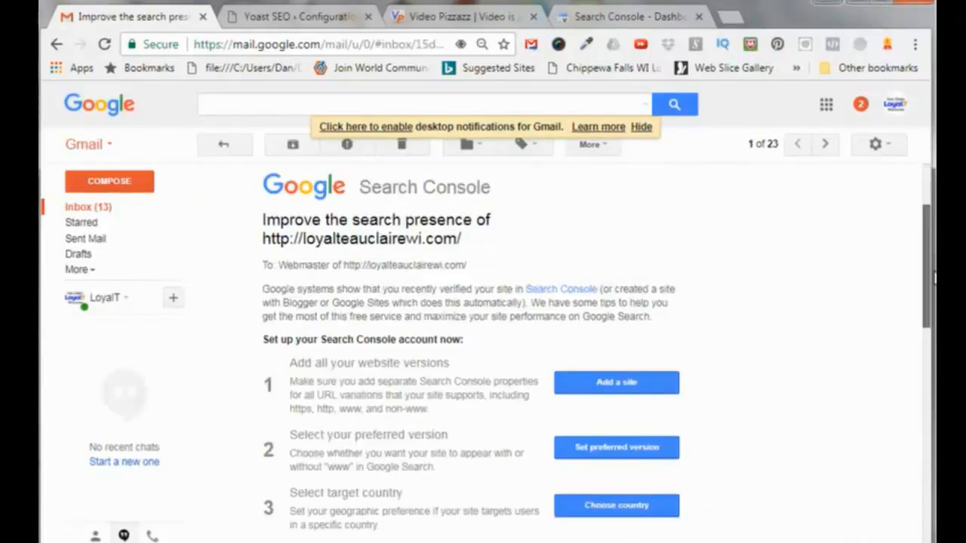
{"action": "scroll", "coordinate": [933, 273], "scroll_direction": "down", "scroll_amount": 1}
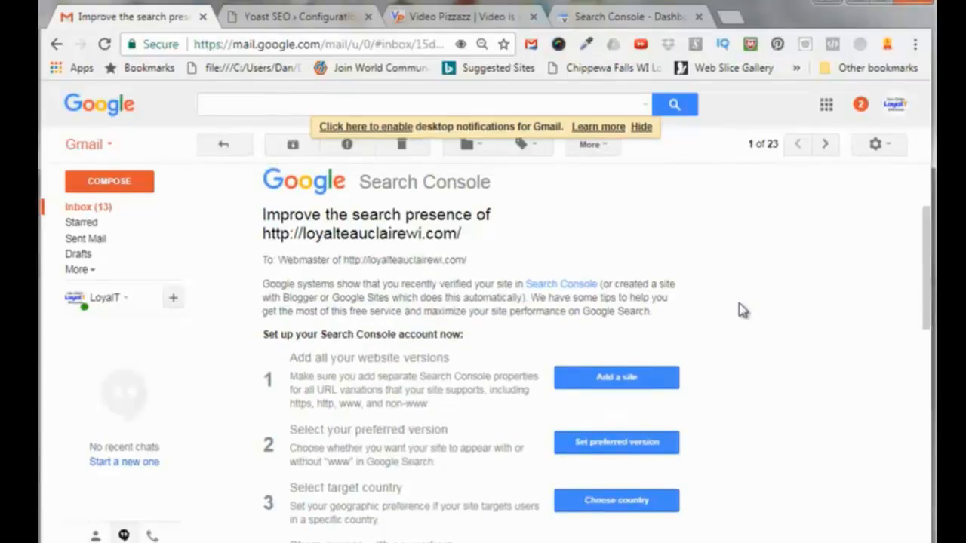
{"action": "scroll", "coordinate": [600, 279], "scroll_direction": "down", "scroll_amount": 2}
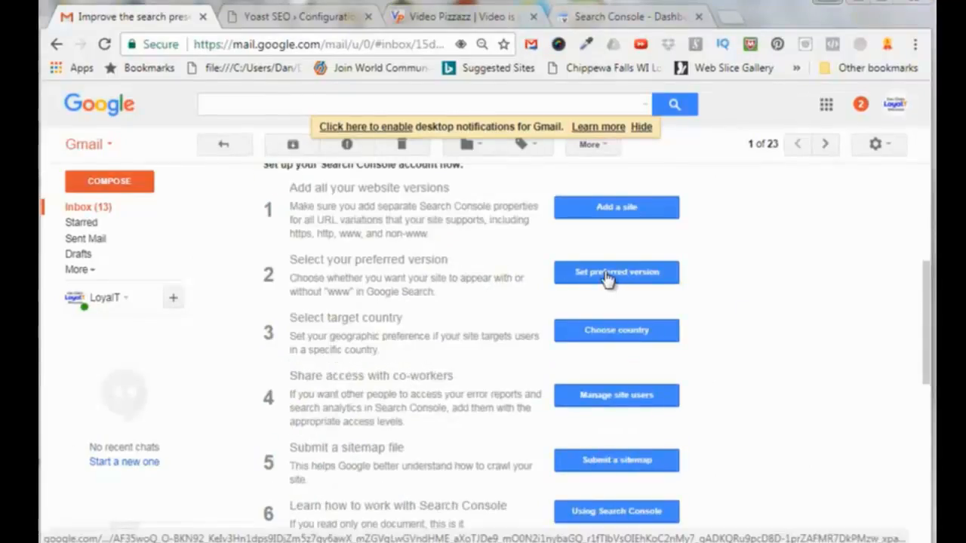
{"action": "left_click", "coordinate": [608, 277]}
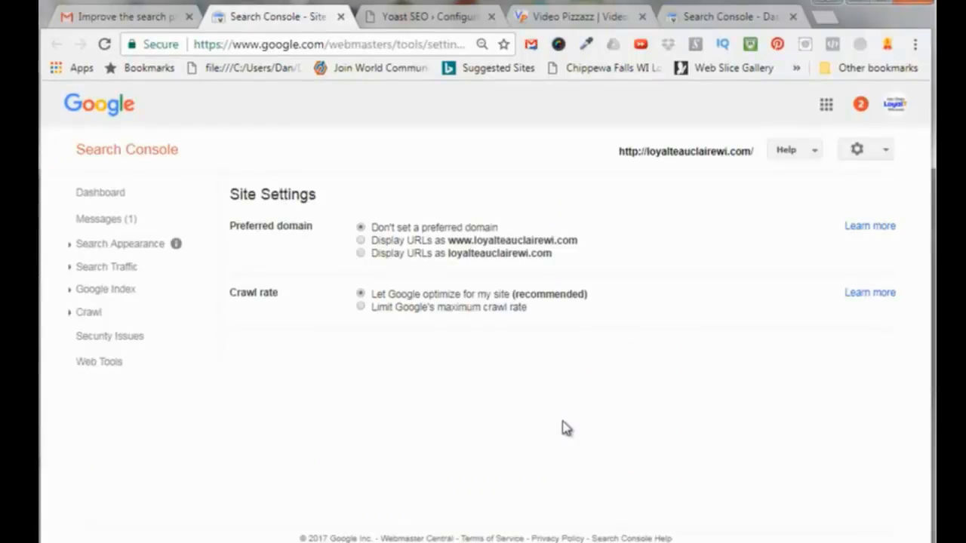
Try to set the preferred domain to display URLs as loyalteauclairewi.com and save it.
{"action": "left_click", "coordinate": [360, 255]}
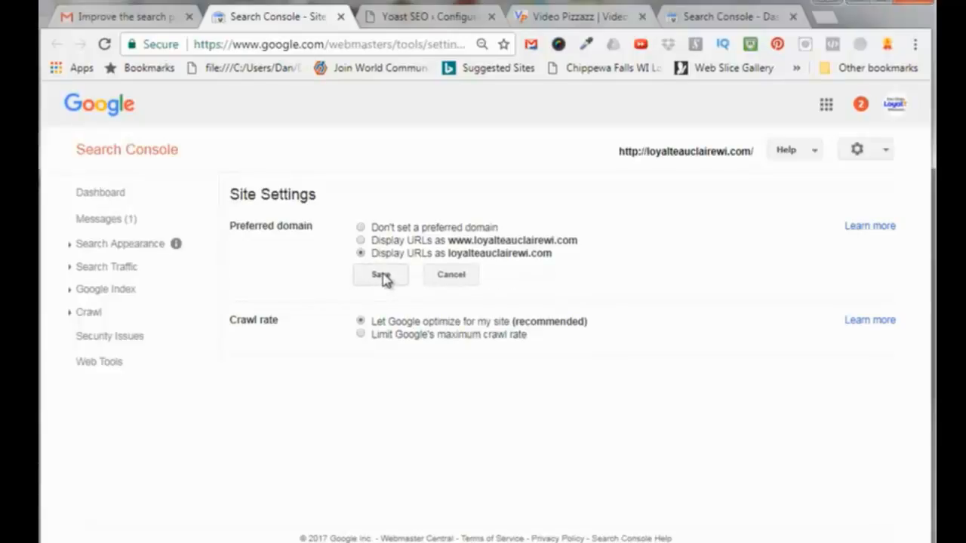
{"action": "left_click", "coordinate": [381, 276]}
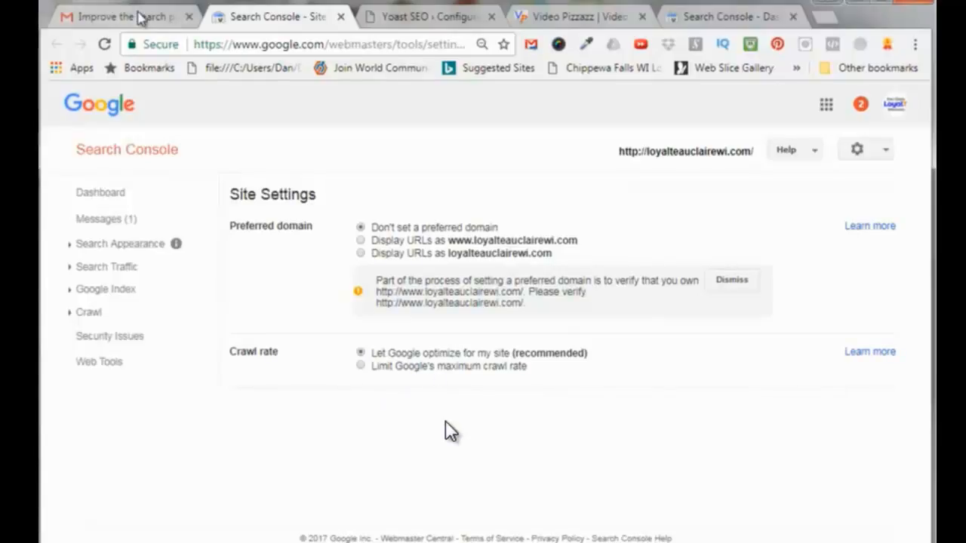
Follow the Gmail message's link for choosing a target country and save United States as the site's target country.
{"action": "left_click", "coordinate": [140, 17]}
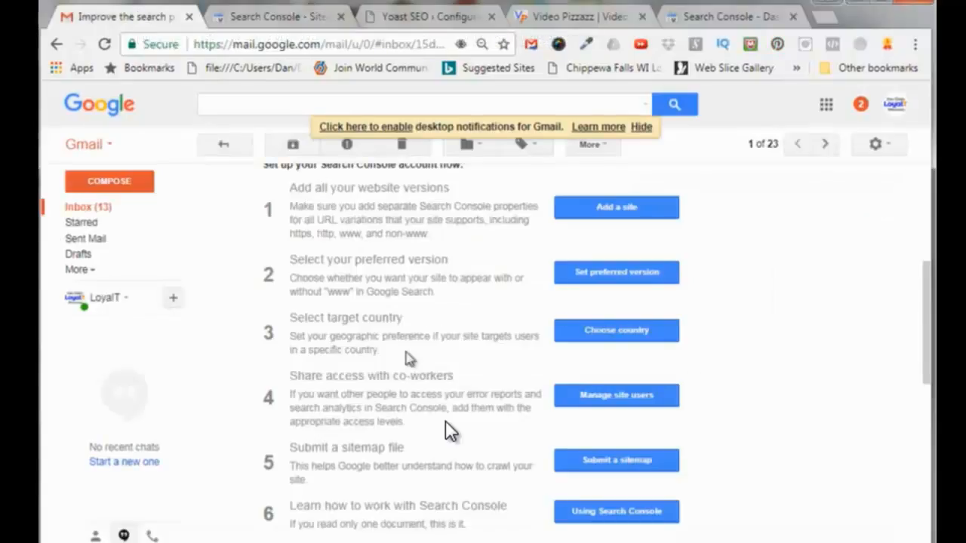
{"action": "left_click", "coordinate": [602, 334]}
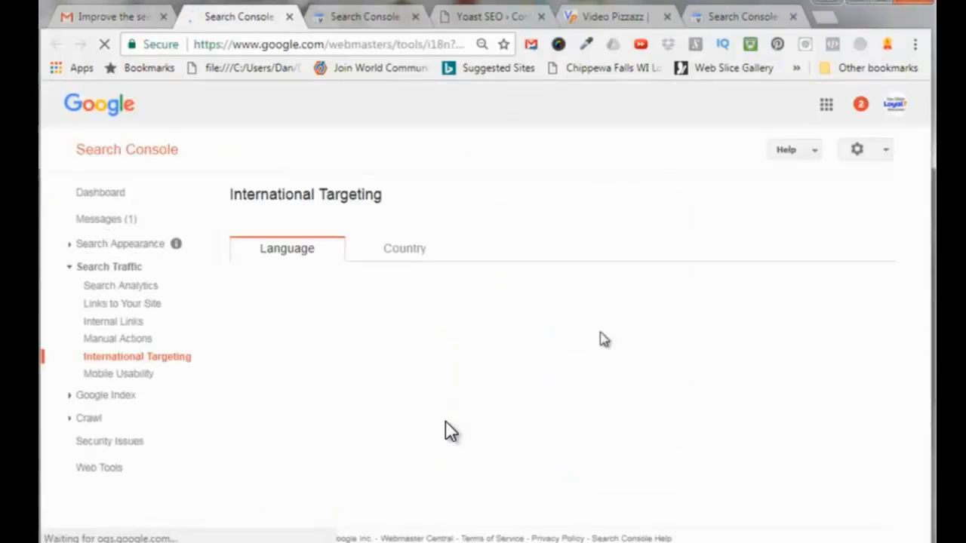
{"action": "left_click", "coordinate": [406, 260]}
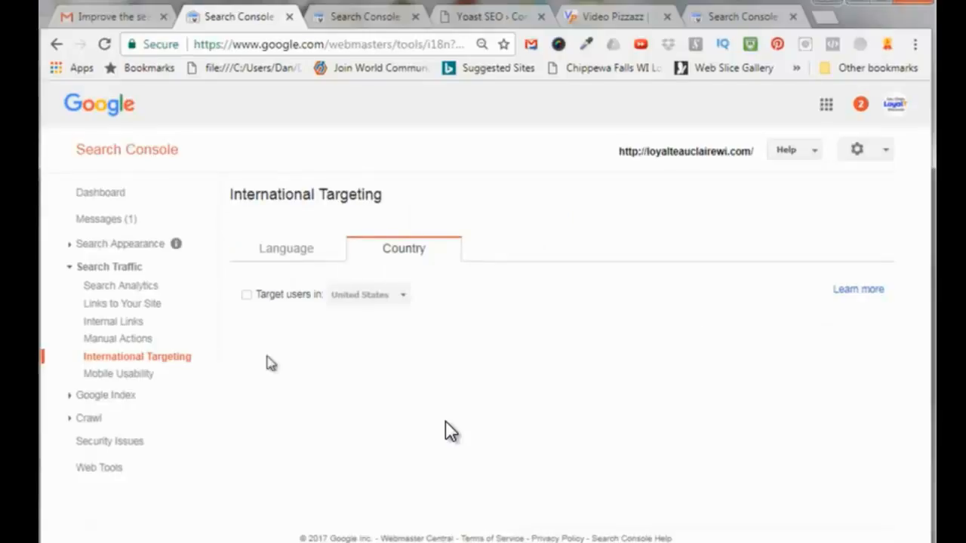
{"action": "left_click", "coordinate": [247, 296]}
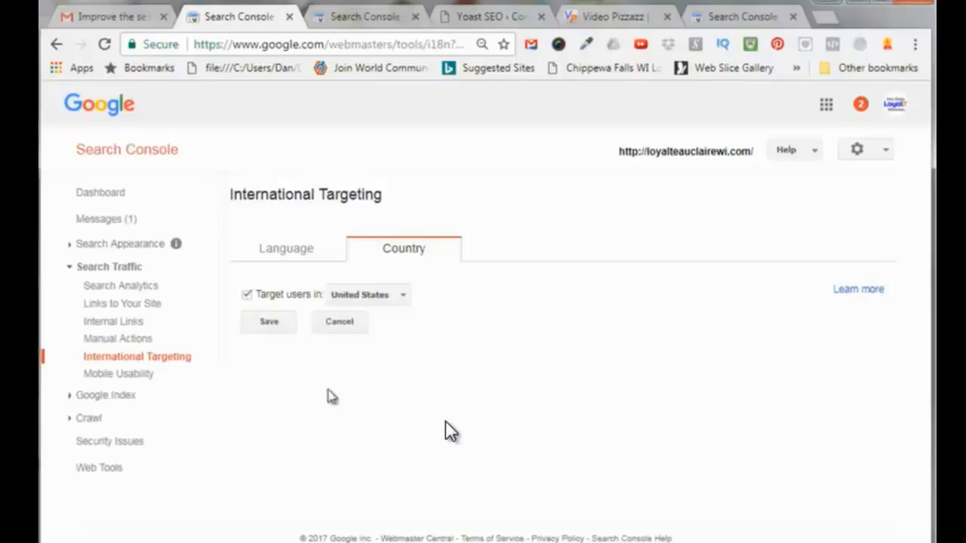
{"action": "left_click", "coordinate": [269, 322]}
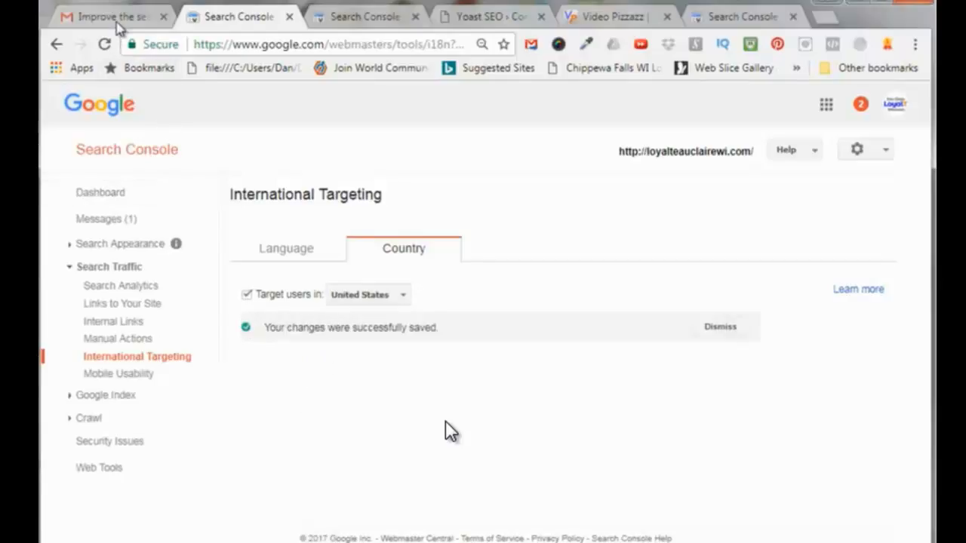
Check the Search Console setup email, return to the Site Settings page, and close that page.
{"action": "left_click", "coordinate": [115, 18]}
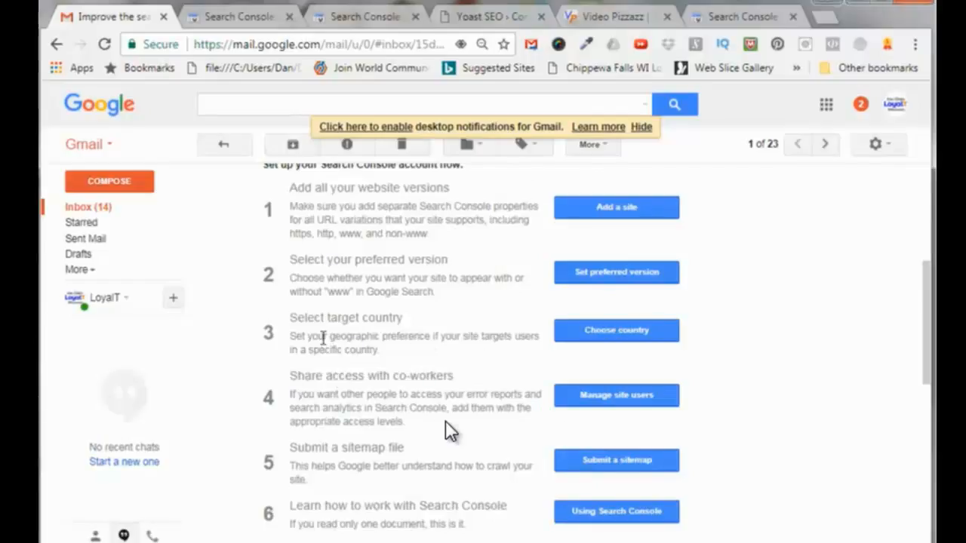
{"action": "left_click", "coordinate": [377, 18]}
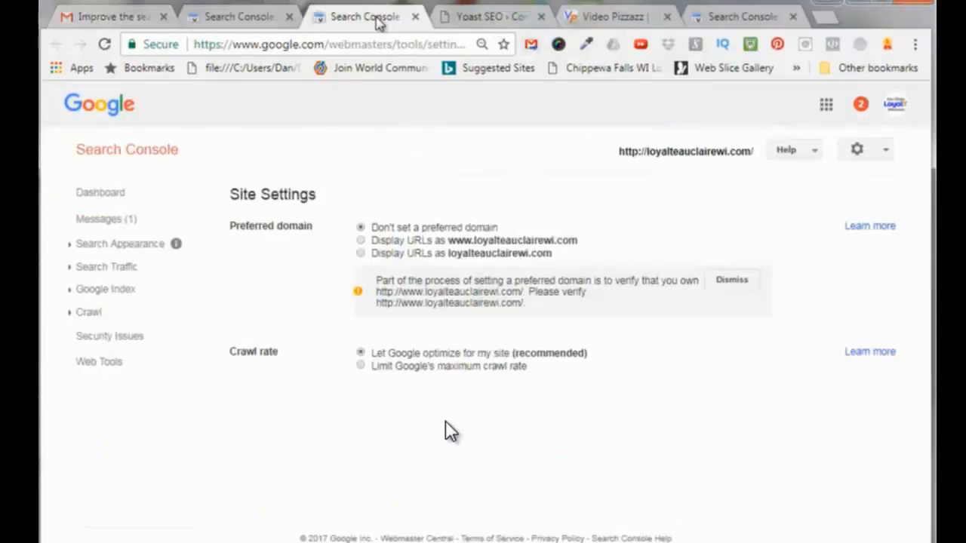
{"action": "left_click", "coordinate": [415, 17]}
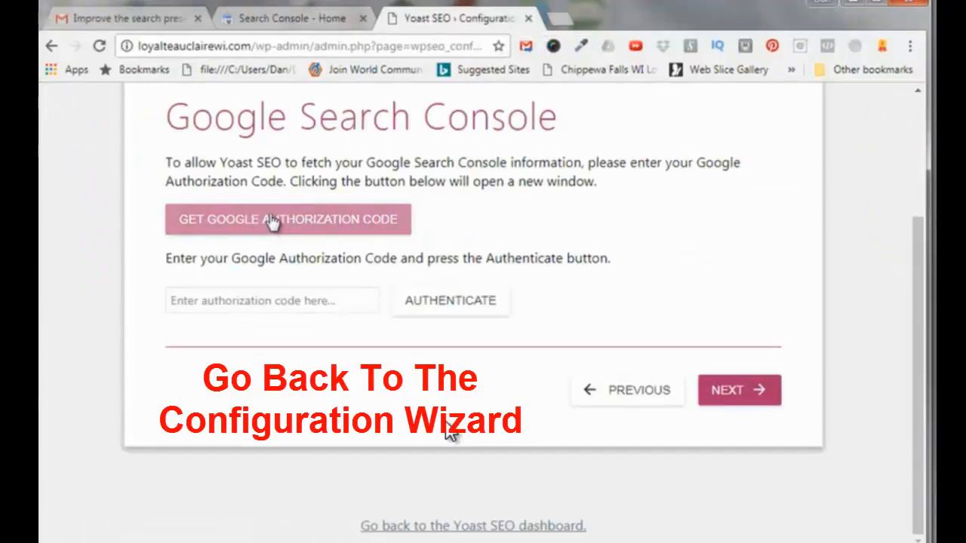
Request a Google authorization code from the Yoast wizard and allow Yoast SEO access using the LoyalT Google account.
{"action": "left_click", "coordinate": [320, 224]}
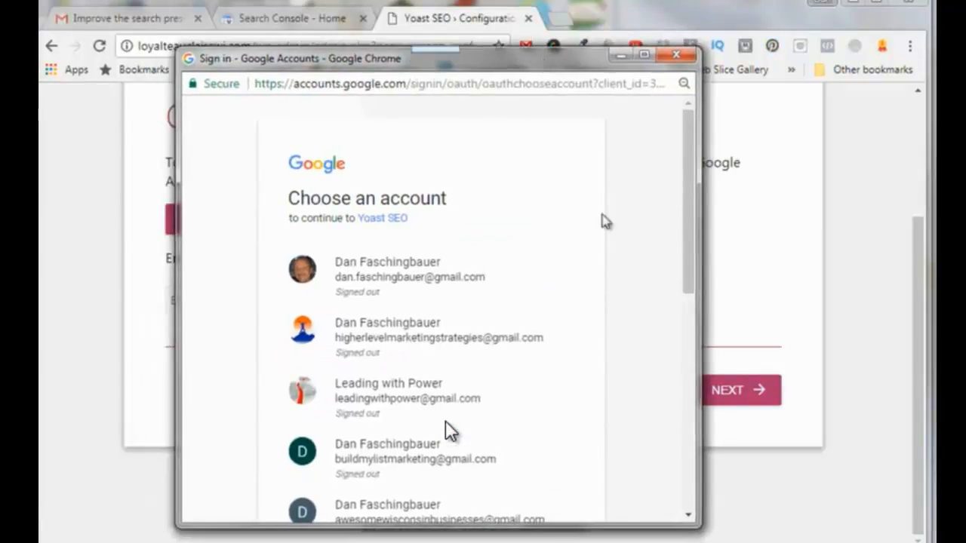
{"action": "left_click_drag", "start_coordinate": [688, 261], "coordinate": [697, 479]}
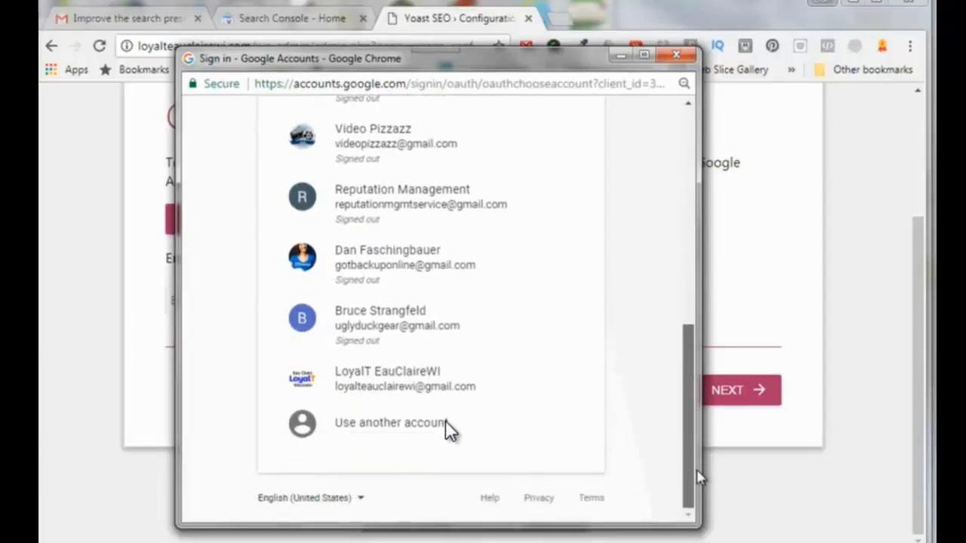
{"action": "left_click", "coordinate": [367, 389]}
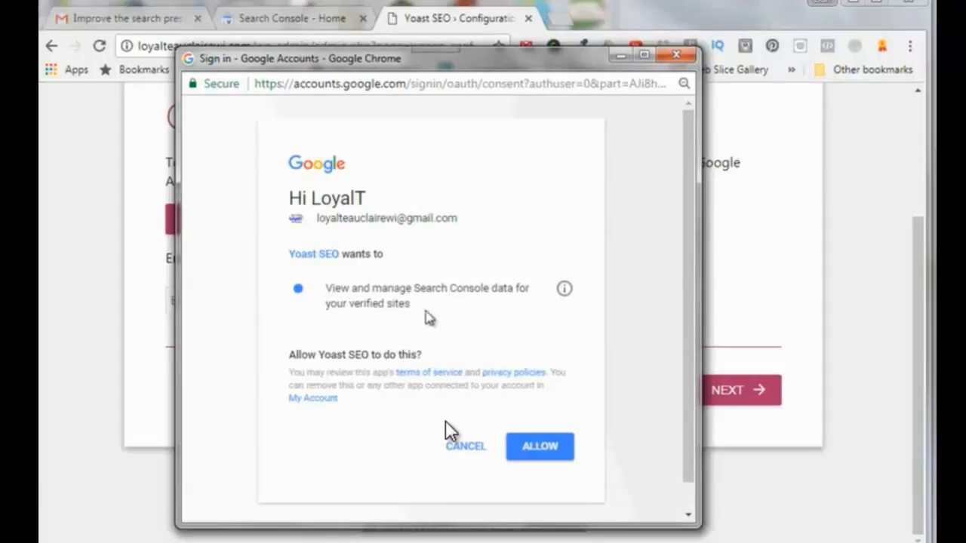
{"action": "left_click", "coordinate": [537, 447]}
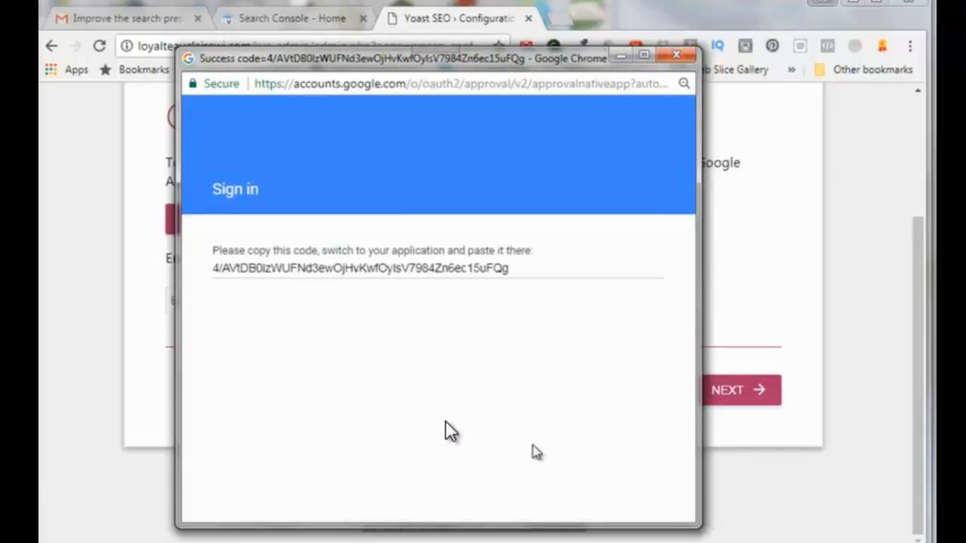
Copy the Google authorization code into the Yoast wizard's authorization code field and authenticate.
{"action": "left_click", "coordinate": [519, 274]}
{"action": "left_click_drag", "start_coordinate": [519, 273], "coordinate": [224, 270]}
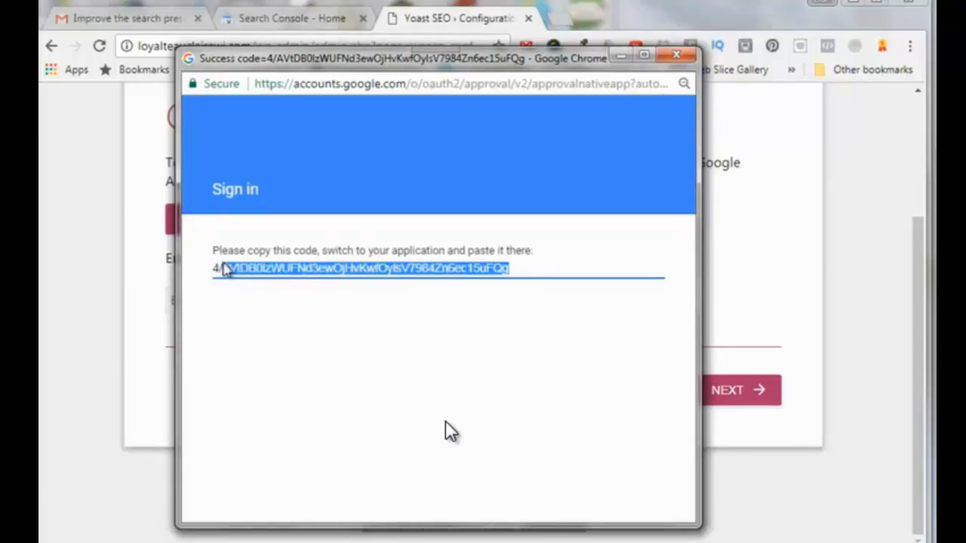
{"action": "right_click", "coordinate": [285, 273]}
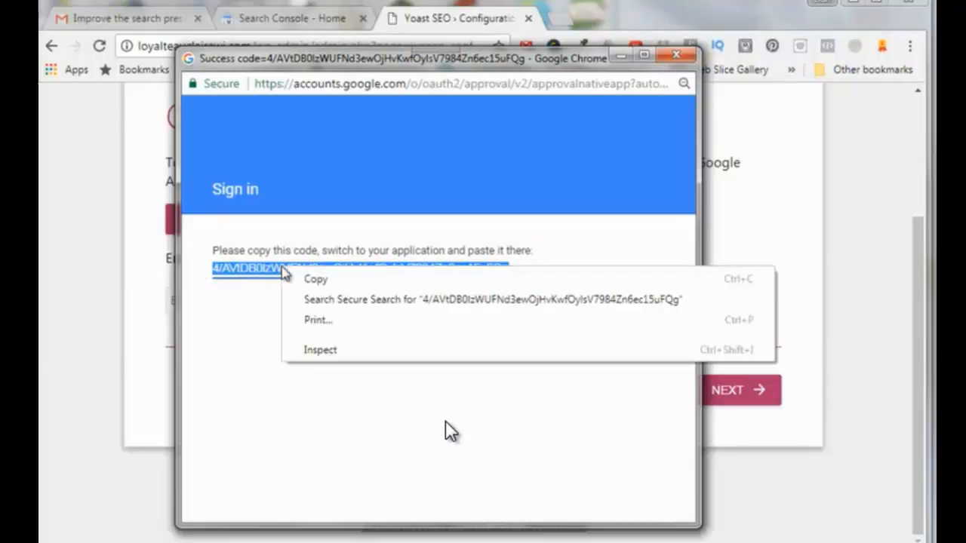
{"action": "left_click", "coordinate": [316, 280]}
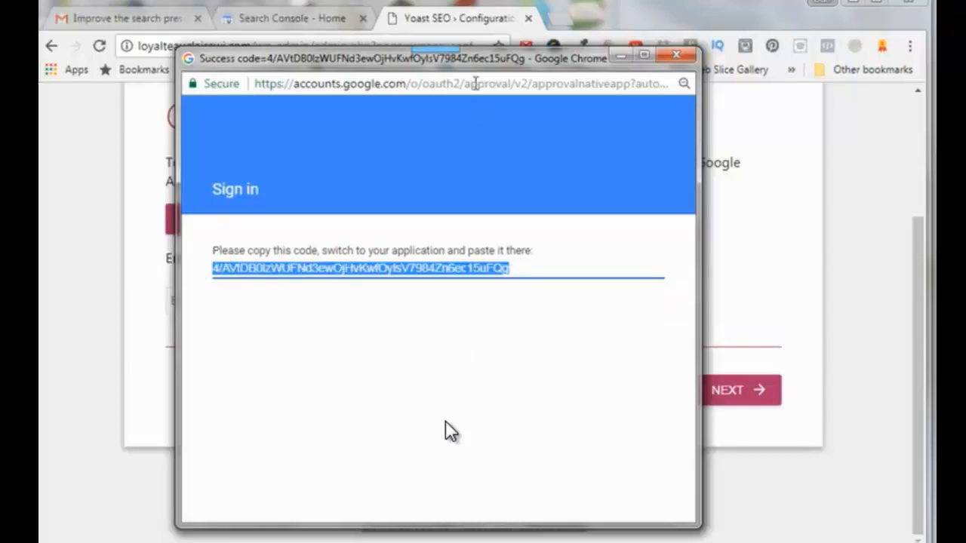
{"action": "left_click_drag", "start_coordinate": [428, 62], "coordinate": [428, 341]}
{"action": "left_click", "coordinate": [101, 395]}
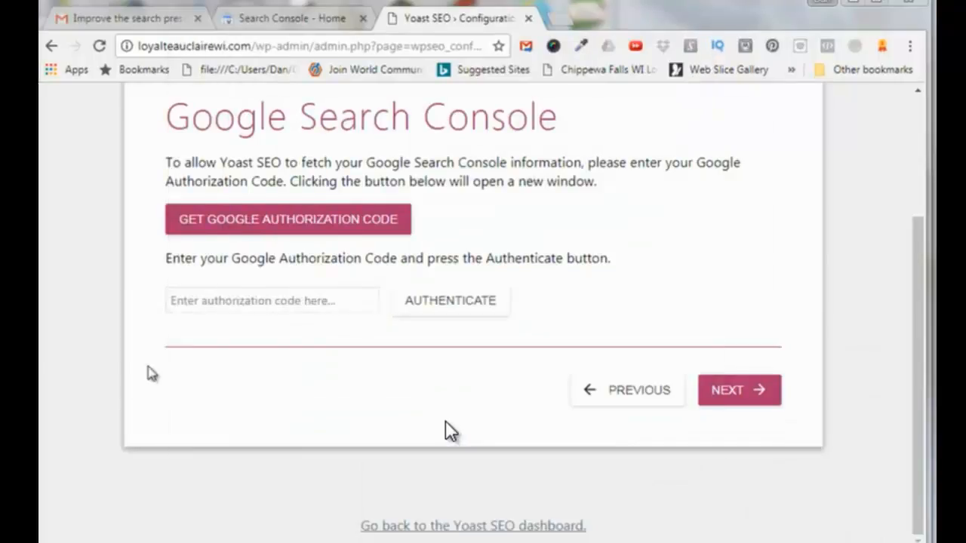
{"action": "left_click", "coordinate": [181, 300]}
{"action": "right_click", "coordinate": [180, 300]}
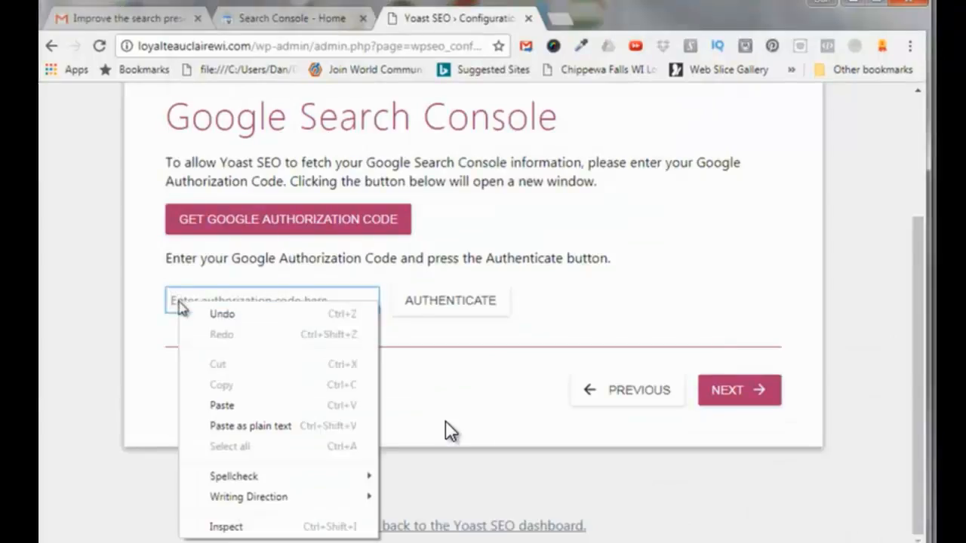
{"action": "left_click", "coordinate": [218, 406]}
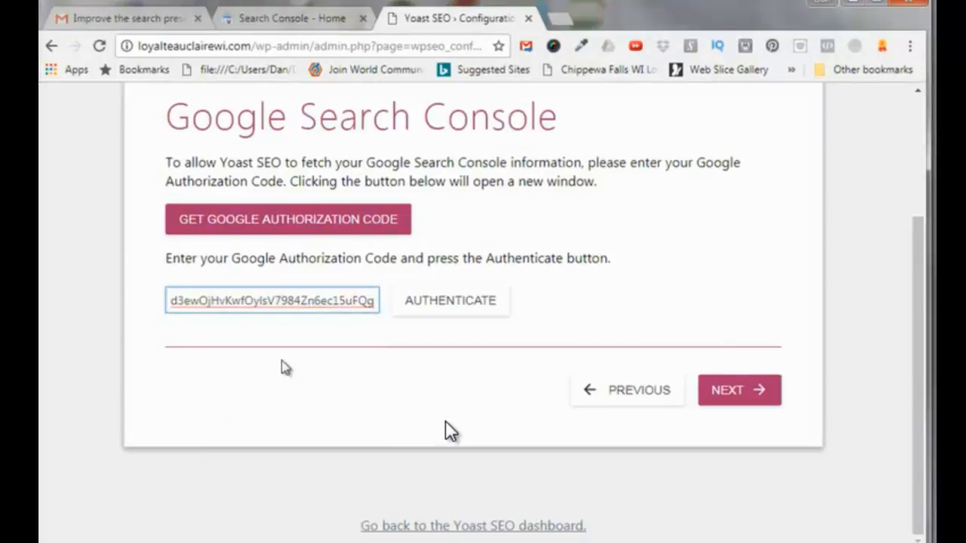
{"action": "left_click", "coordinate": [440, 304]}
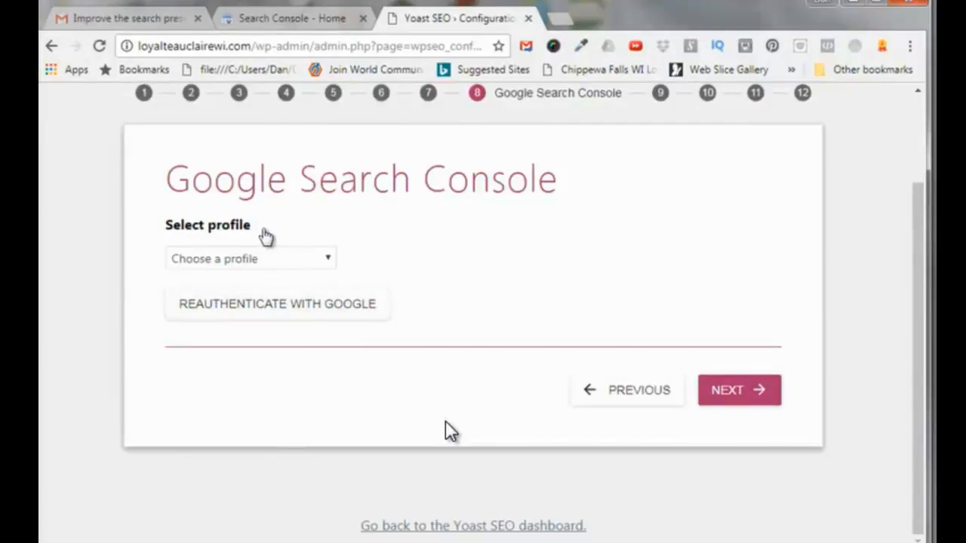
{"action": "left_click", "coordinate": [328, 262]}
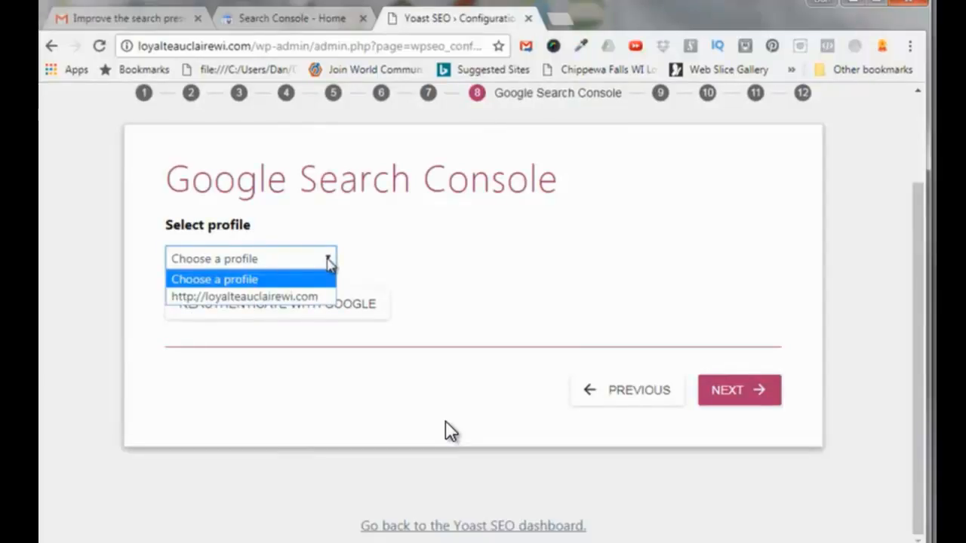
{"action": "left_click", "coordinate": [283, 298]}
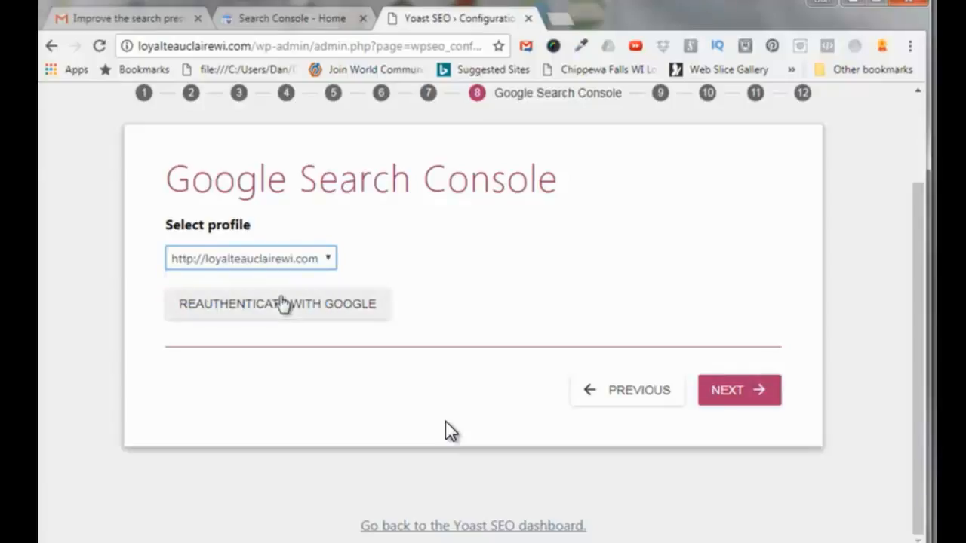
{"action": "left_click", "coordinate": [739, 390]}
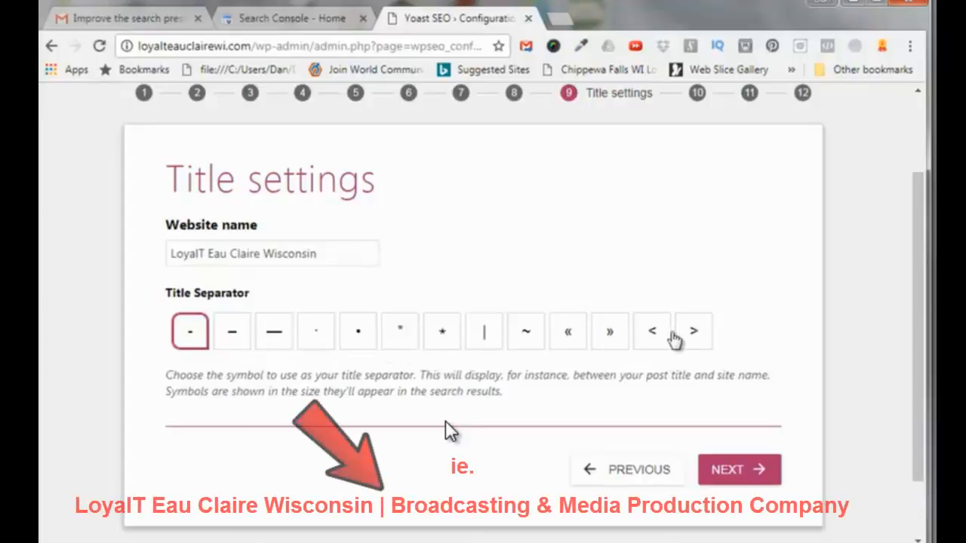
{"action": "left_click", "coordinate": [484, 339]}
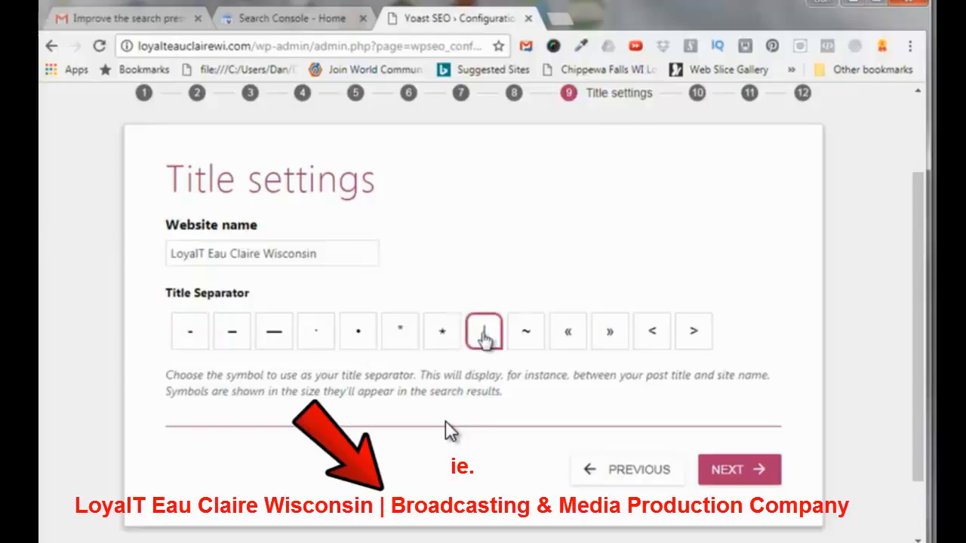
{"action": "left_click", "coordinate": [731, 470]}
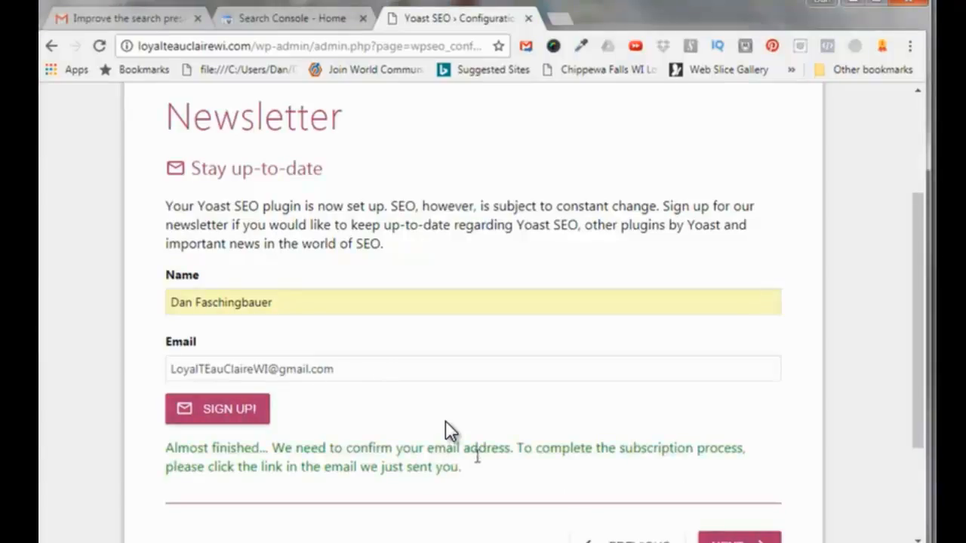
Open the Yoast Newsletter confirmation email in the Gmail inbox and confirm the newsletter subscription.
{"action": "left_click", "coordinate": [124, 21]}
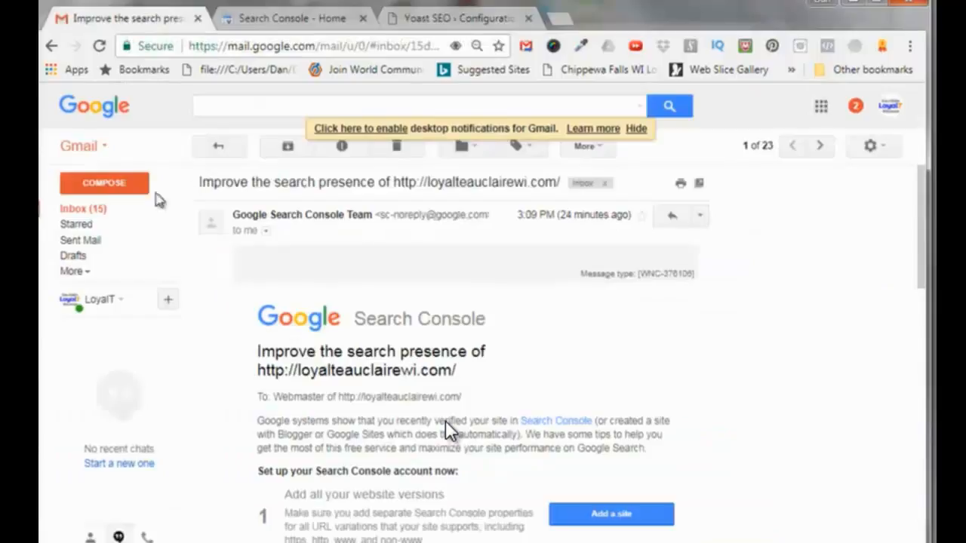
{"action": "left_click", "coordinate": [74, 211]}
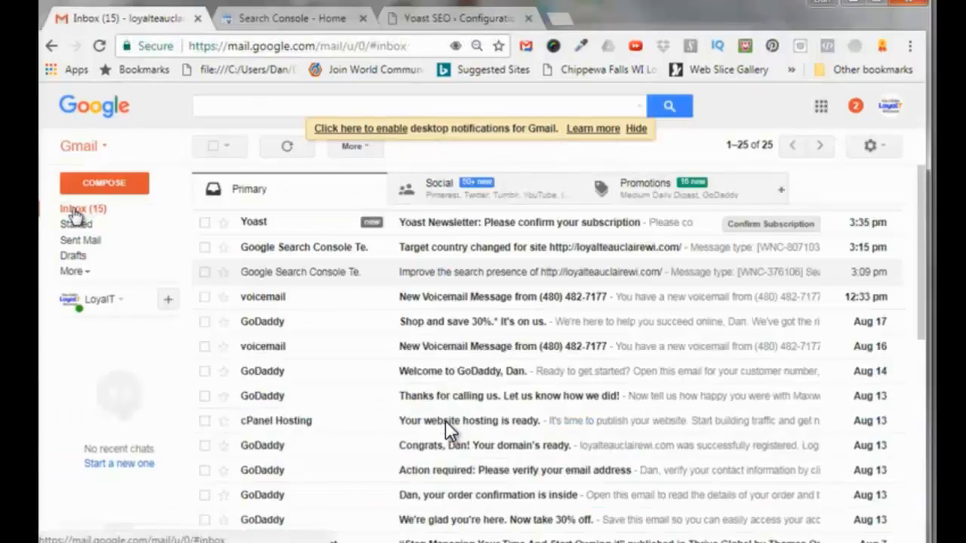
{"action": "left_click", "coordinate": [494, 227]}
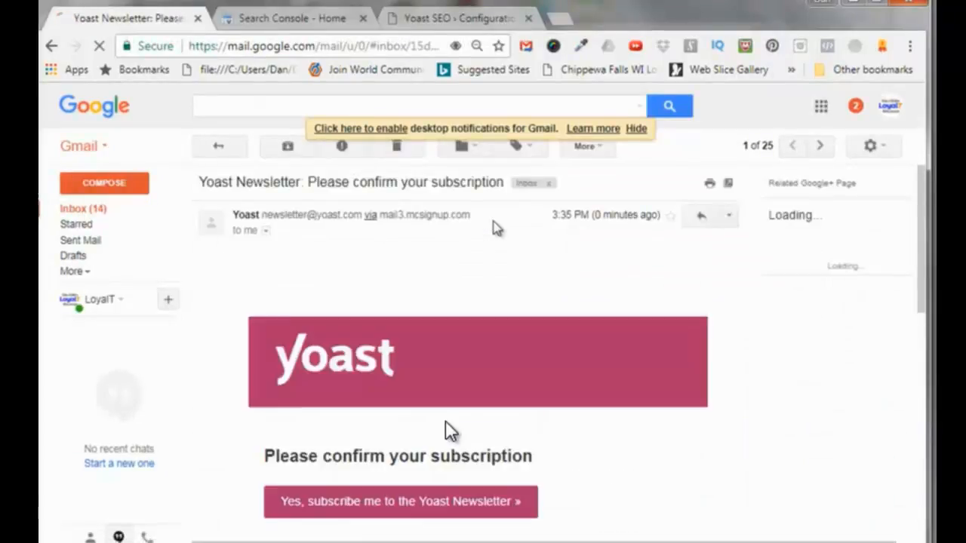
{"action": "left_click", "coordinate": [402, 516]}
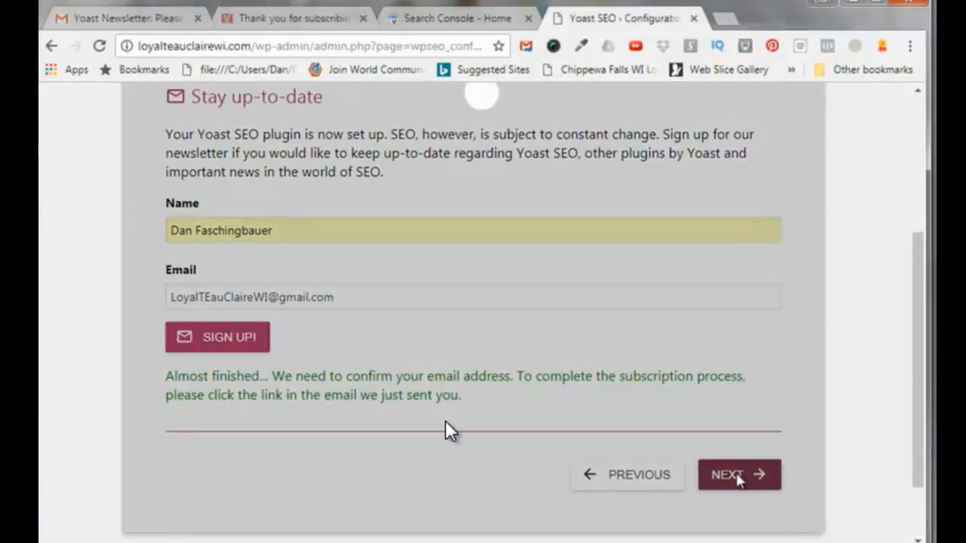
Continue through the Newsletter and You might like pages to finish the Yoast configuration wizard.
{"action": "left_click", "coordinate": [740, 479]}
{"action": "scroll", "coordinate": [922, 230], "scroll_direction": "up", "scroll_amount": 2}
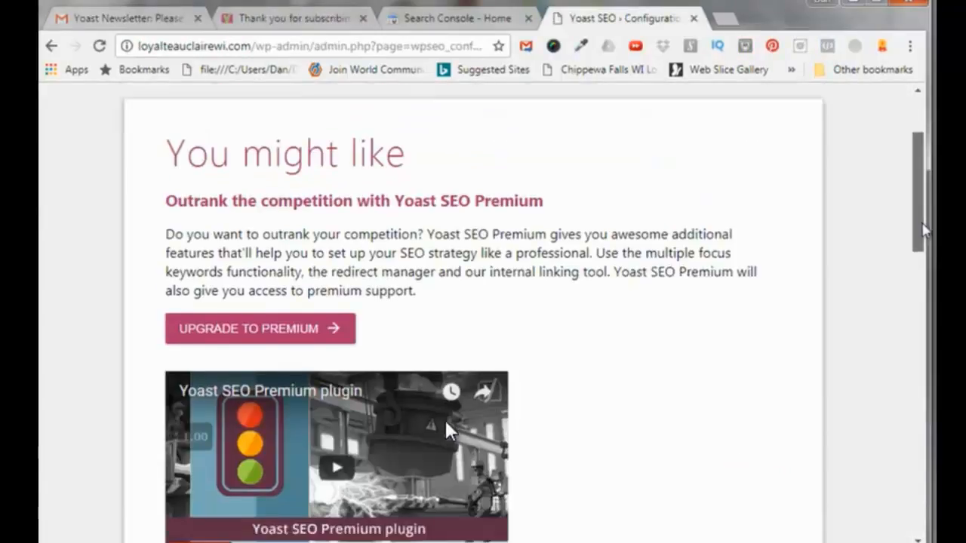
{"action": "scroll", "coordinate": [924, 230], "scroll_direction": "down", "scroll_amount": 1}
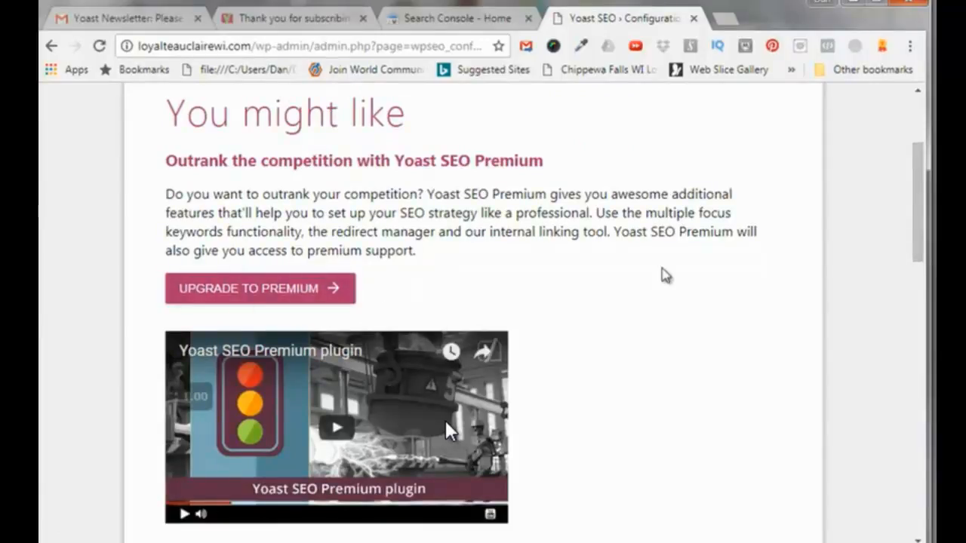
{"action": "scroll", "coordinate": [448, 430], "scroll_direction": "down", "scroll_amount": 5}
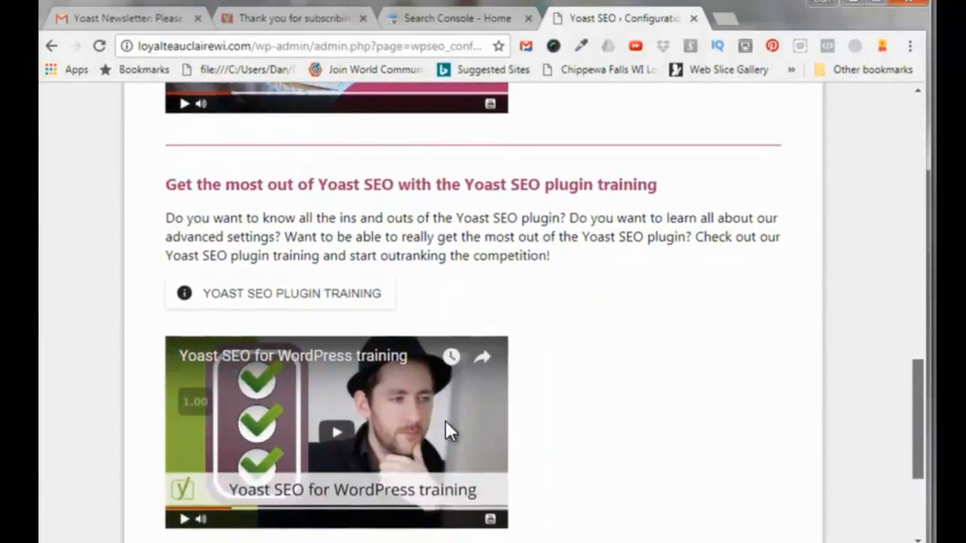
{"action": "scroll", "coordinate": [449, 430], "scroll_direction": "down", "scroll_amount": 3}
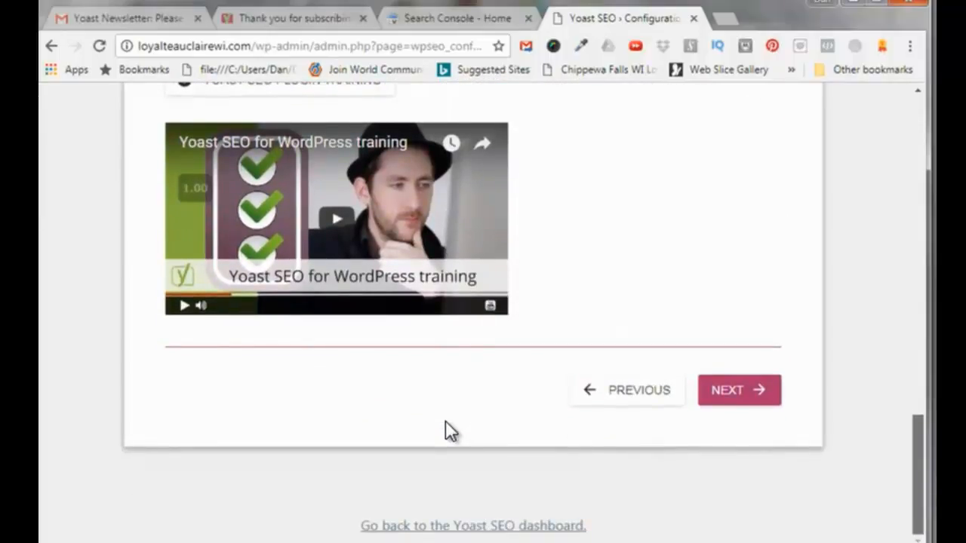
{"action": "left_click", "coordinate": [730, 393]}
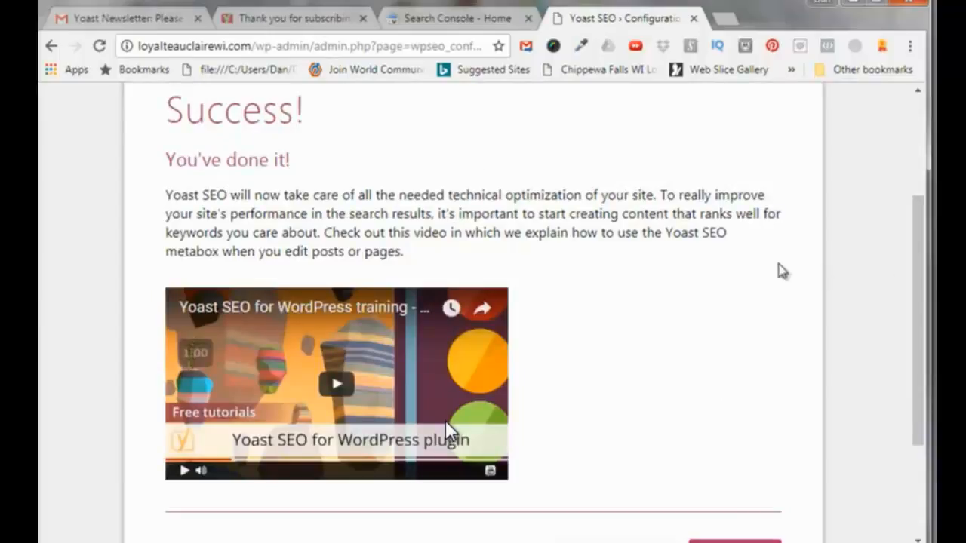
Close the finished wizard, enable the advanced settings pages in the Yoast SEO features, and save the changes.
{"action": "left_click_drag", "start_coordinate": [919, 291], "coordinate": [918, 334]}
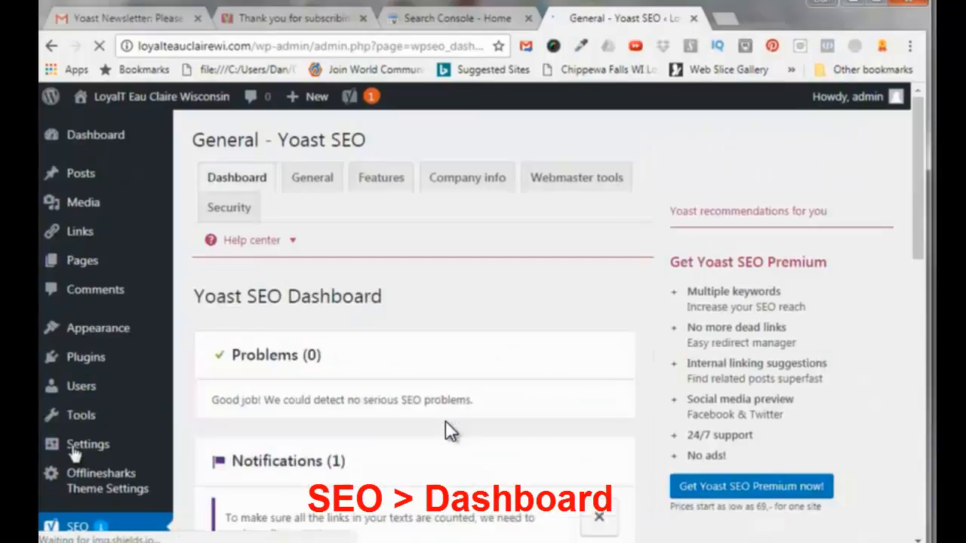
{"action": "left_click", "coordinate": [375, 181]}
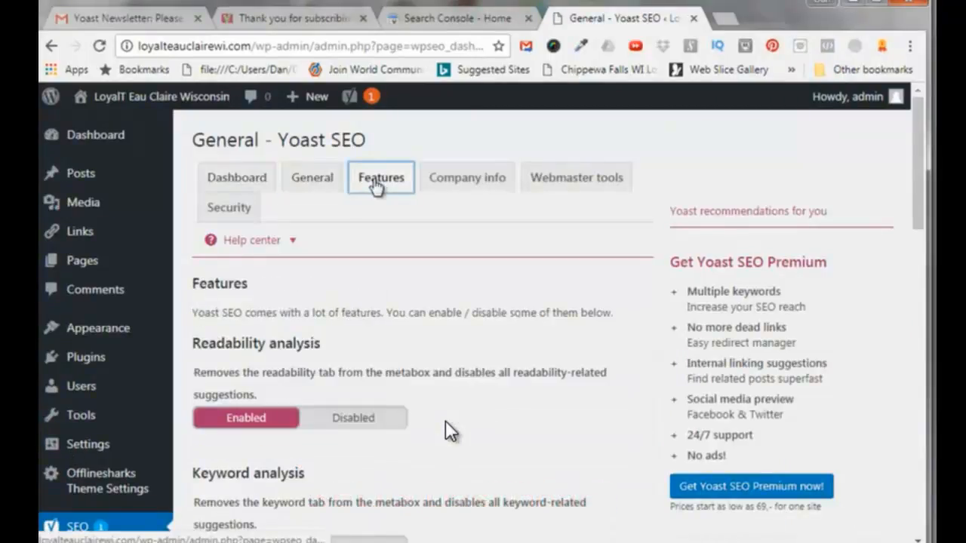
{"action": "scroll", "coordinate": [451, 430], "scroll_direction": "down", "scroll_amount": 3}
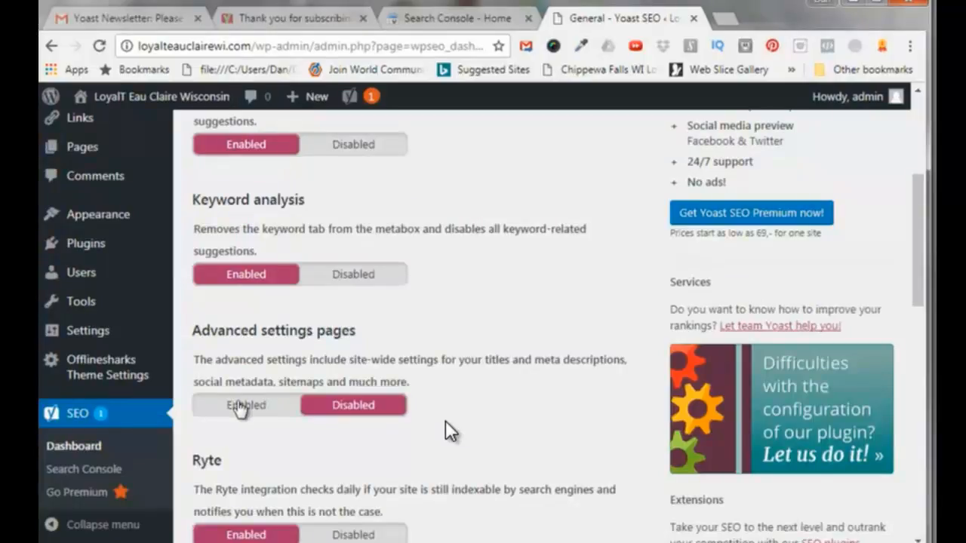
{"action": "scroll", "coordinate": [450, 431], "scroll_direction": "down", "scroll_amount": 6}
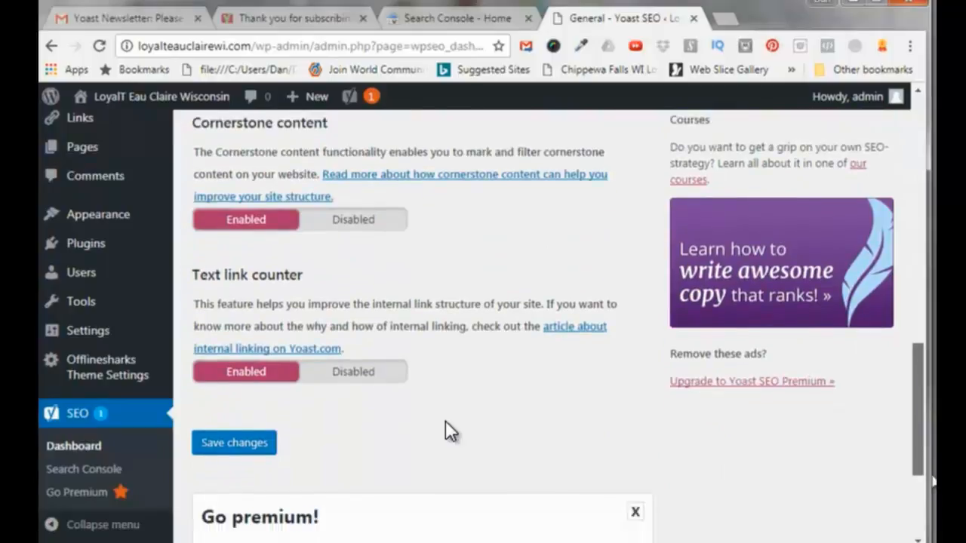
{"action": "left_click", "coordinate": [243, 382]}
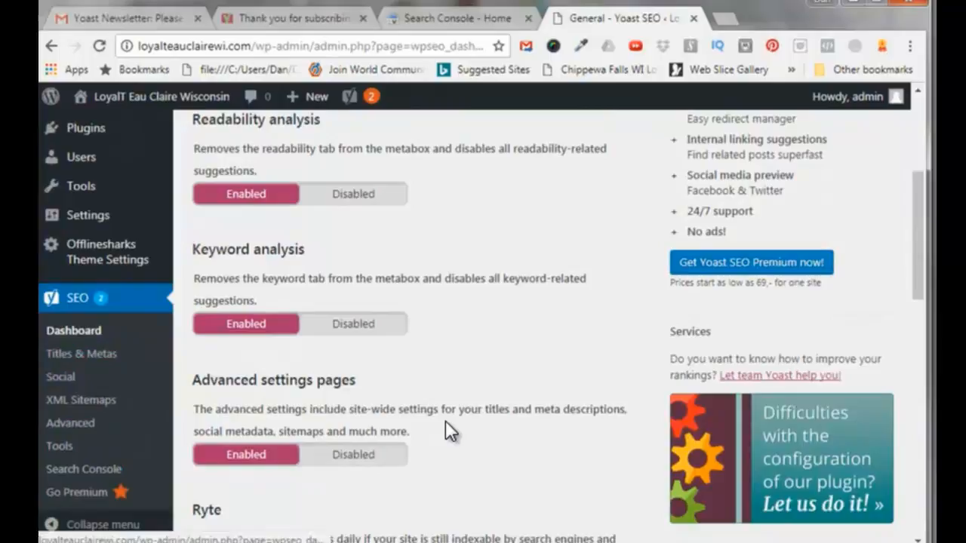
Review the website name, company type, company name and logo in the Yoast company info settings and save them.
{"action": "scroll", "coordinate": [451, 431], "scroll_direction": "up", "scroll_amount": 4}
{"action": "left_click", "coordinate": [466, 229]}
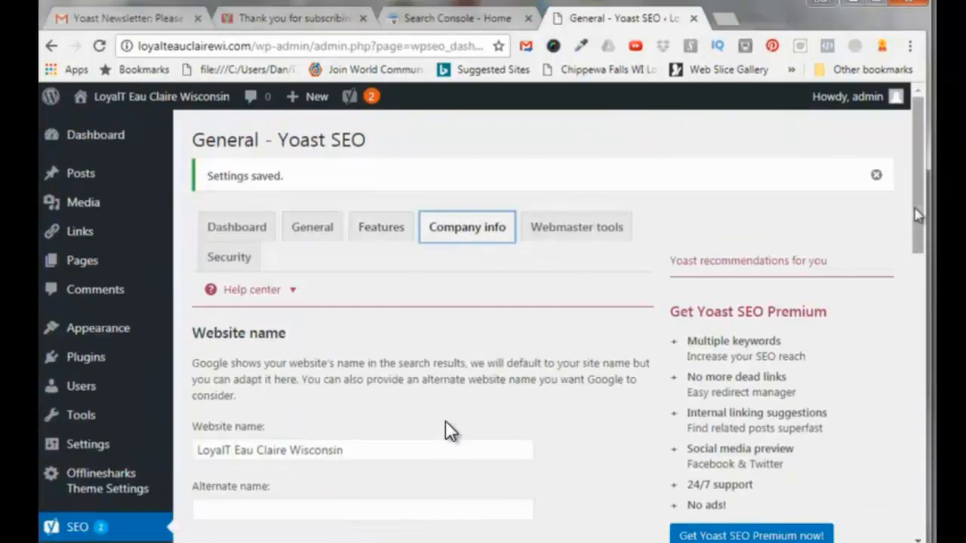
{"action": "scroll", "coordinate": [450, 432], "scroll_direction": "down", "scroll_amount": 3}
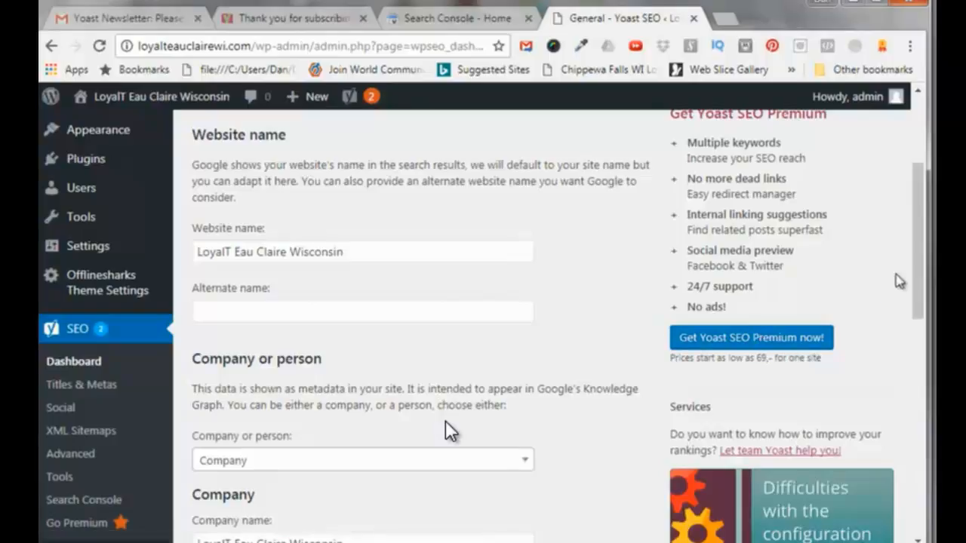
{"action": "left_click_drag", "start_coordinate": [919, 280], "coordinate": [921, 292]}
{"action": "scroll", "coordinate": [449, 430], "scroll_direction": "down", "scroll_amount": 5}
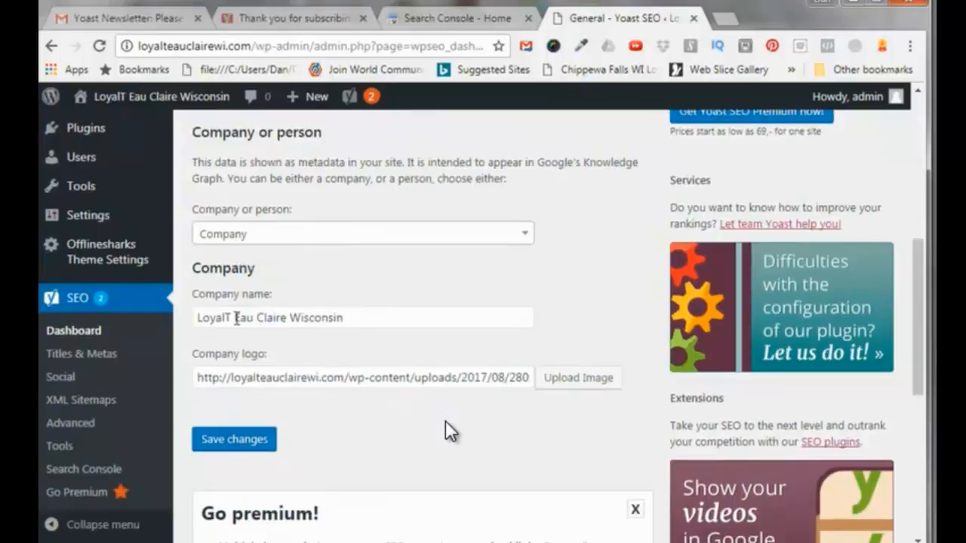
{"action": "scroll", "coordinate": [325, 326], "scroll_direction": "up", "scroll_amount": 1}
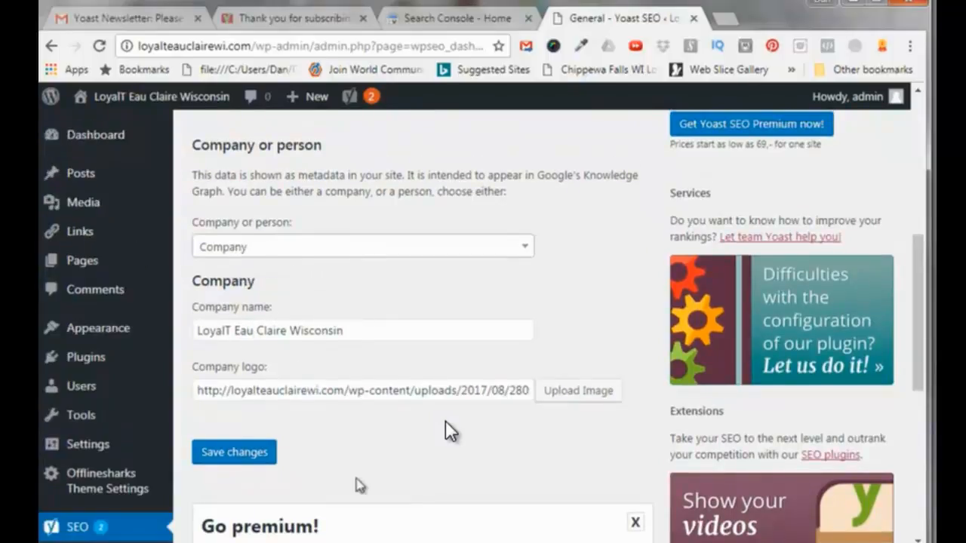
{"action": "left_click", "coordinate": [230, 455]}
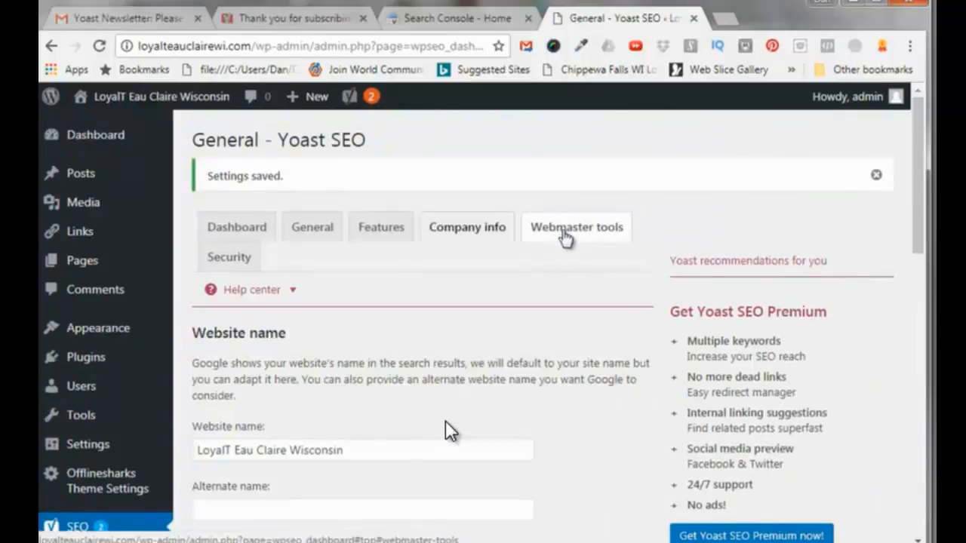
Open Google's site verification from the Yoast webmaster tools settings, choose the HTML tag method, and copy the meta tag.
{"action": "left_click", "coordinate": [571, 235]}
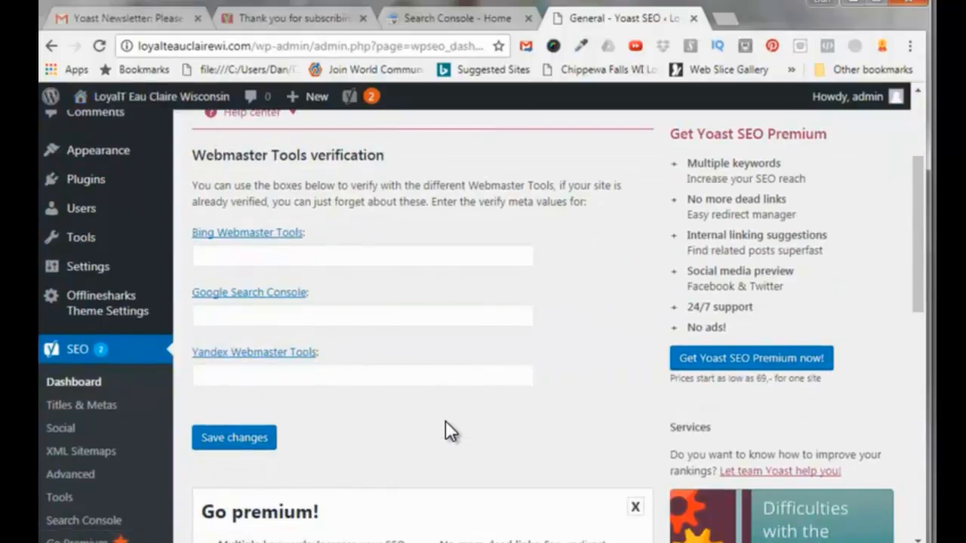
{"action": "left_click", "coordinate": [257, 297]}
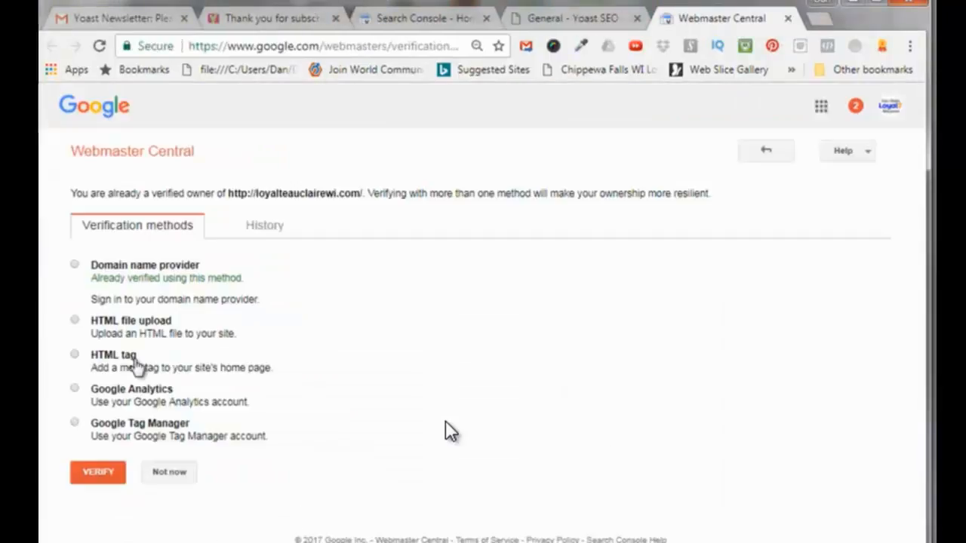
{"action": "left_click", "coordinate": [75, 354]}
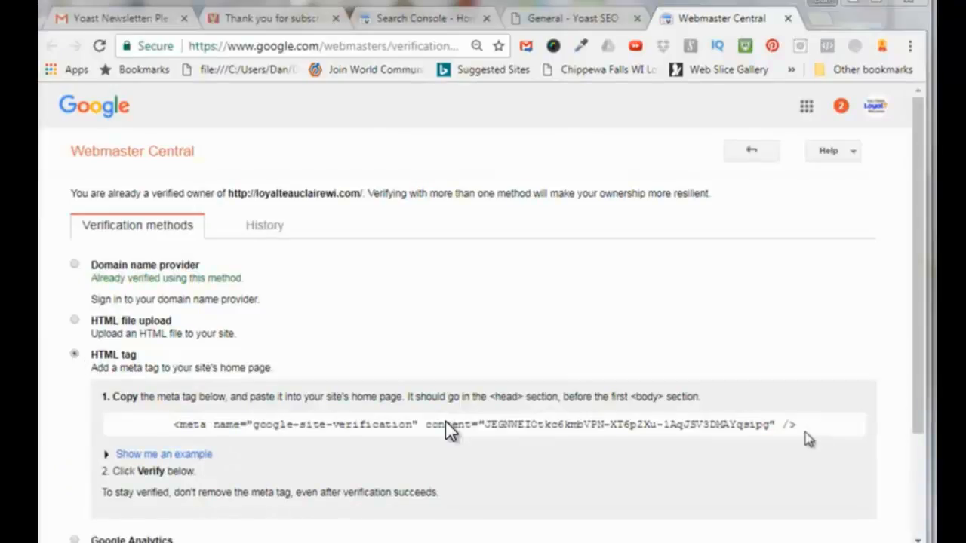
{"action": "left_click_drag", "start_coordinate": [802, 432], "coordinate": [173, 436]}
{"action": "right_click", "coordinate": [212, 424]}
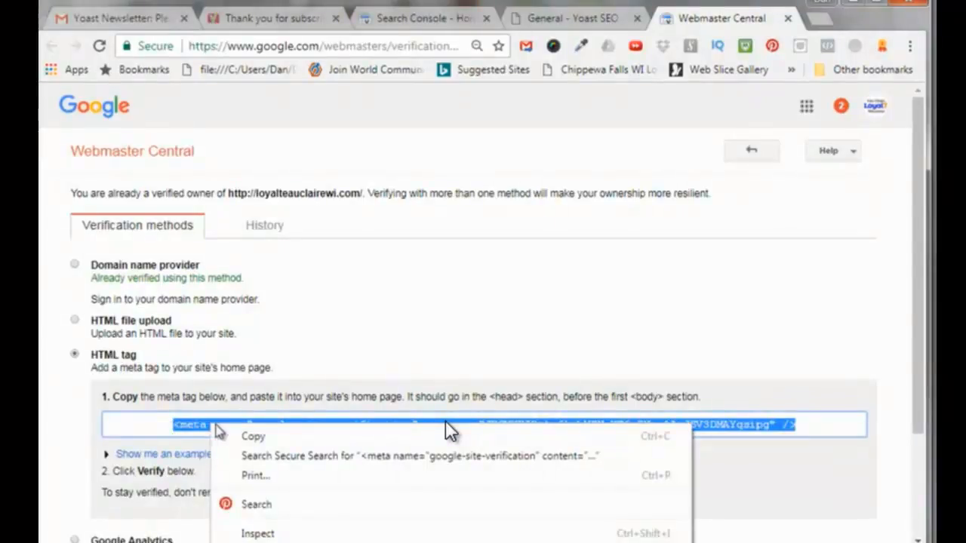
{"action": "left_click", "coordinate": [254, 441]}
Paste the copied verification meta tag into the Google Search Console field in the Yoast webmaster tools settings and save the changes.
{"action": "left_click", "coordinate": [570, 21]}
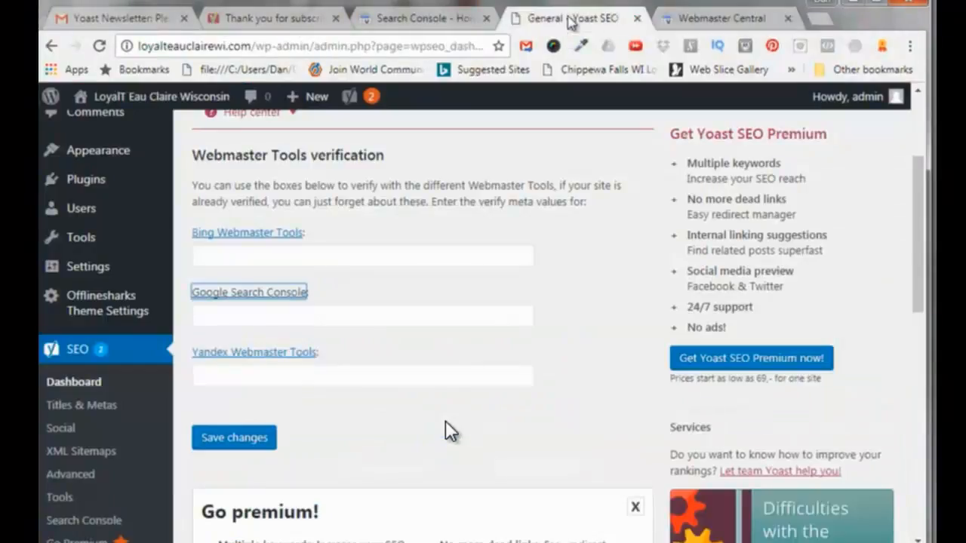
{"action": "left_click", "coordinate": [206, 317]}
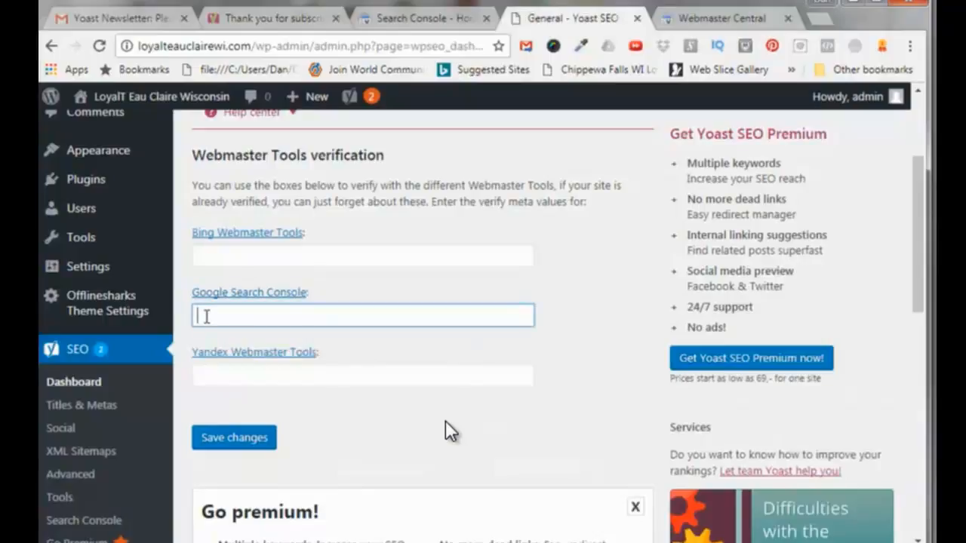
{"action": "right_click", "coordinate": [206, 317]}
{"action": "left_click", "coordinate": [226, 420]}
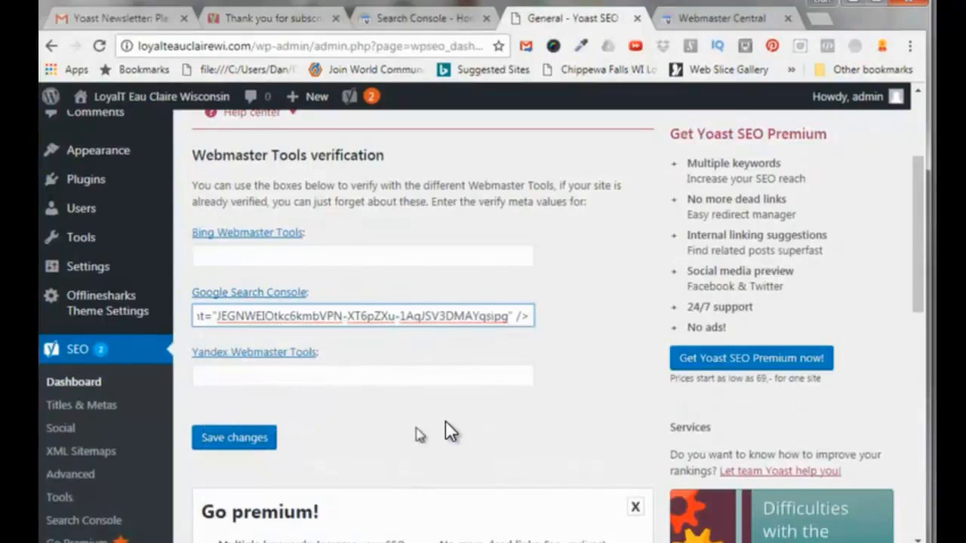
{"action": "left_click", "coordinate": [588, 372]}
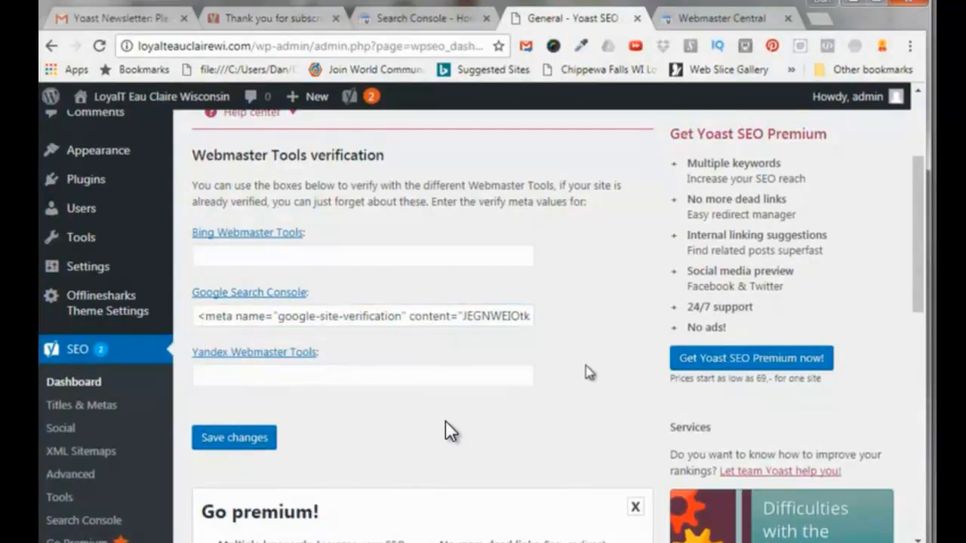
{"action": "left_click", "coordinate": [252, 440]}
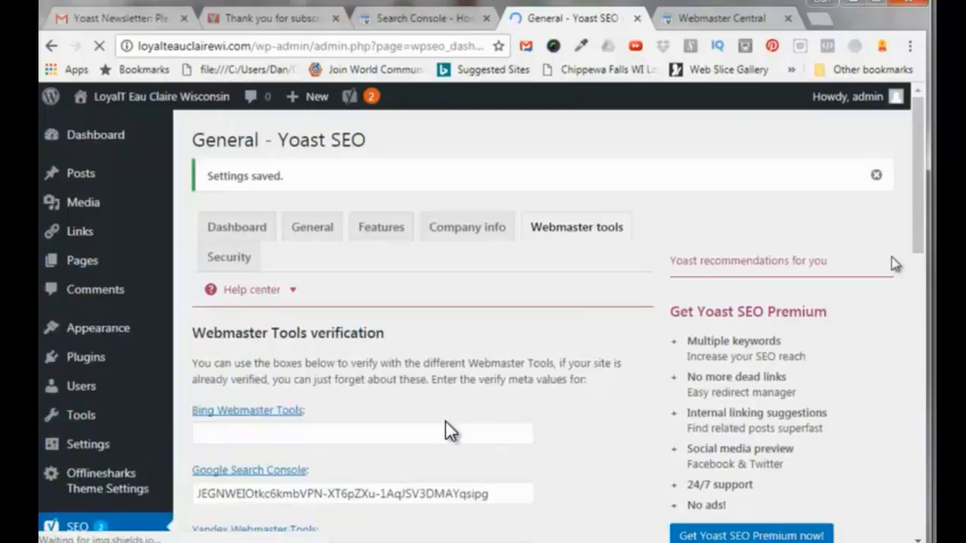
{"action": "left_click_drag", "start_coordinate": [918, 234], "coordinate": [924, 268]}
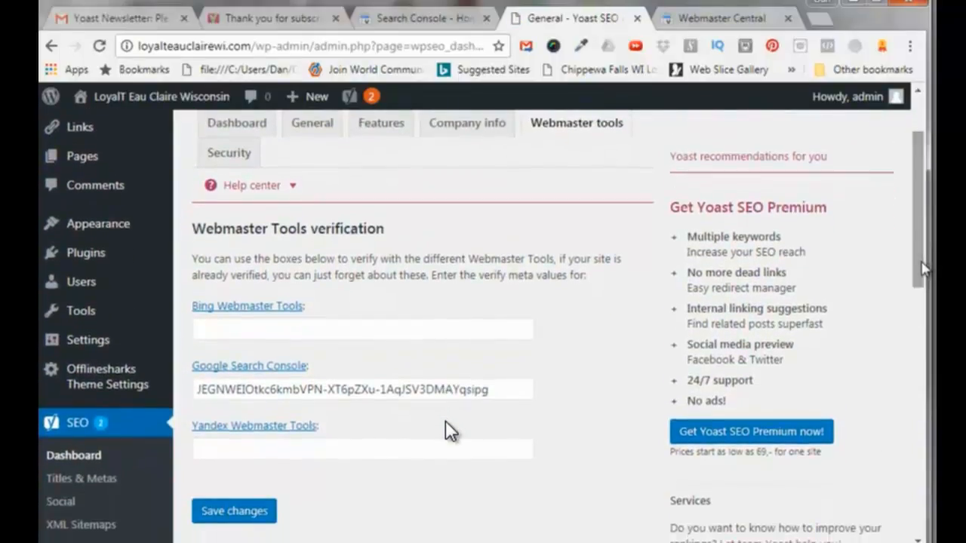
{"action": "left_click", "coordinate": [249, 517]}
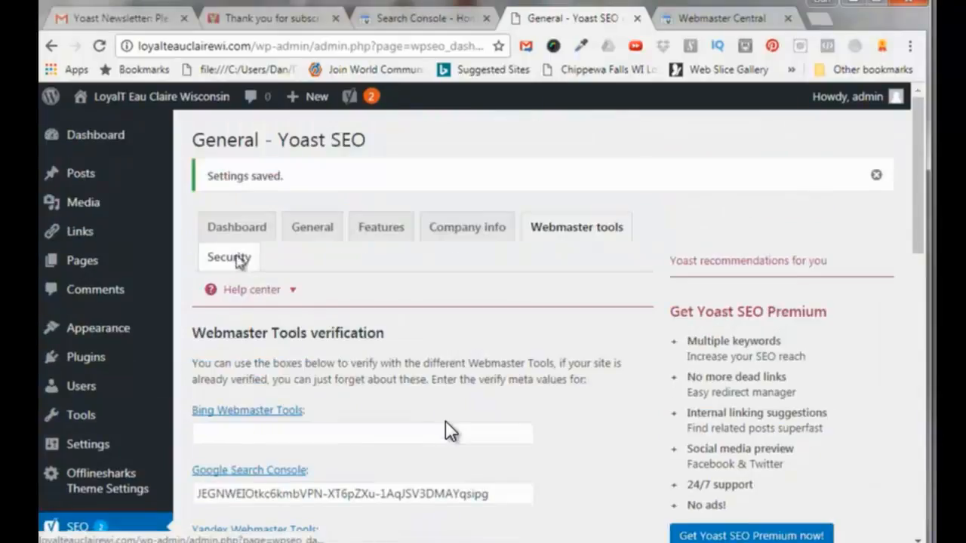
Review the Yoast security setting for the advanced part of the SEO meta box.
{"action": "left_click", "coordinate": [232, 257]}
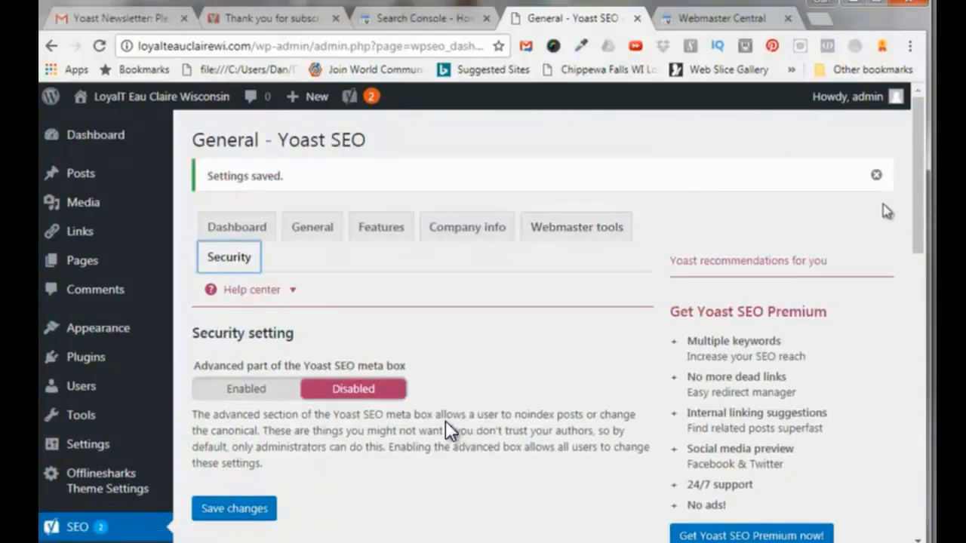
{"action": "scroll", "coordinate": [447, 430], "scroll_direction": "down", "scroll_amount": 1}
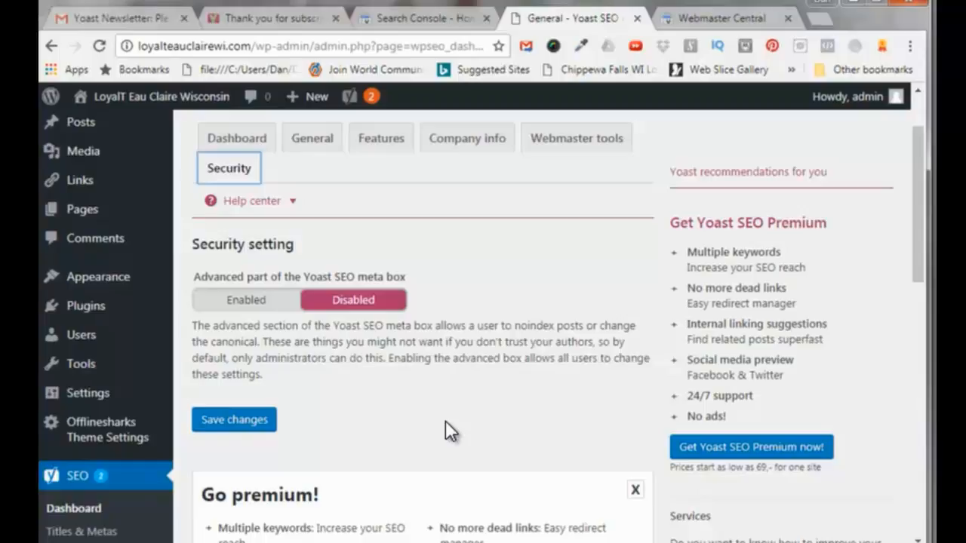
{"action": "scroll", "coordinate": [447, 430], "scroll_direction": "down", "scroll_amount": 2}
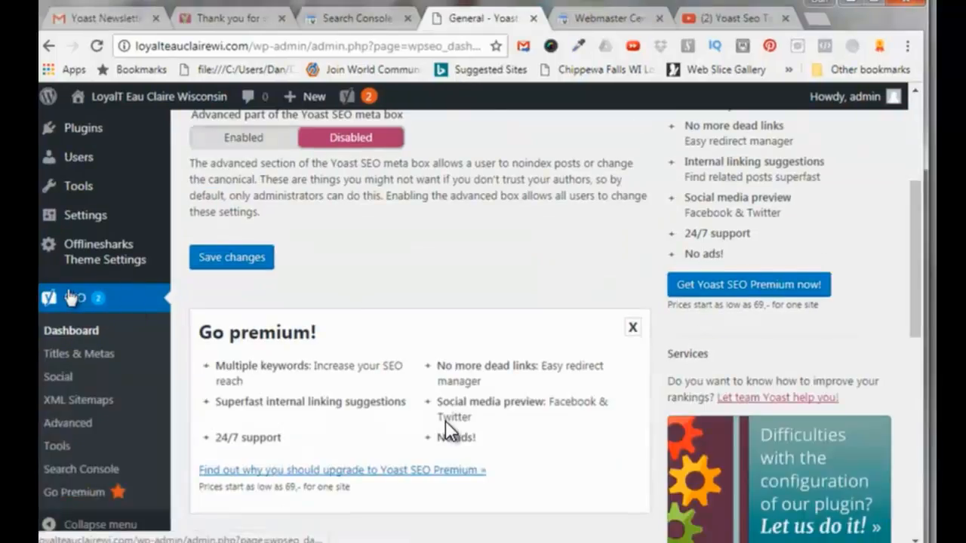
Check the title separator in the Titles & Metas settings and open the front page for editing from the homepage settings.
{"action": "left_click", "coordinate": [91, 354]}
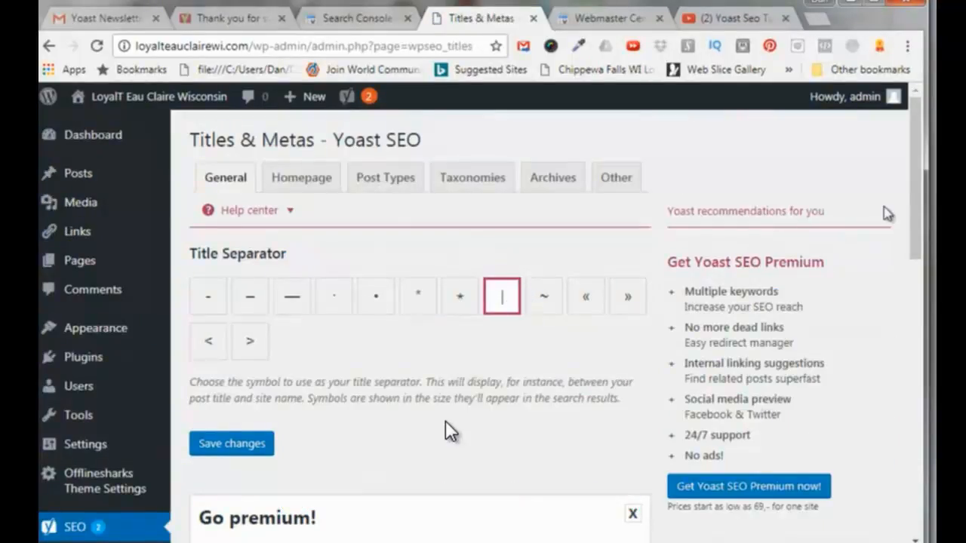
{"action": "mouse_move", "coordinate": [916, 216]}
{"action": "left_mouse_down"}
{"action": "mouse_move", "coordinate": [931, 293]}
{"action": "mouse_move", "coordinate": [916, 214]}
{"action": "left_mouse_up"}
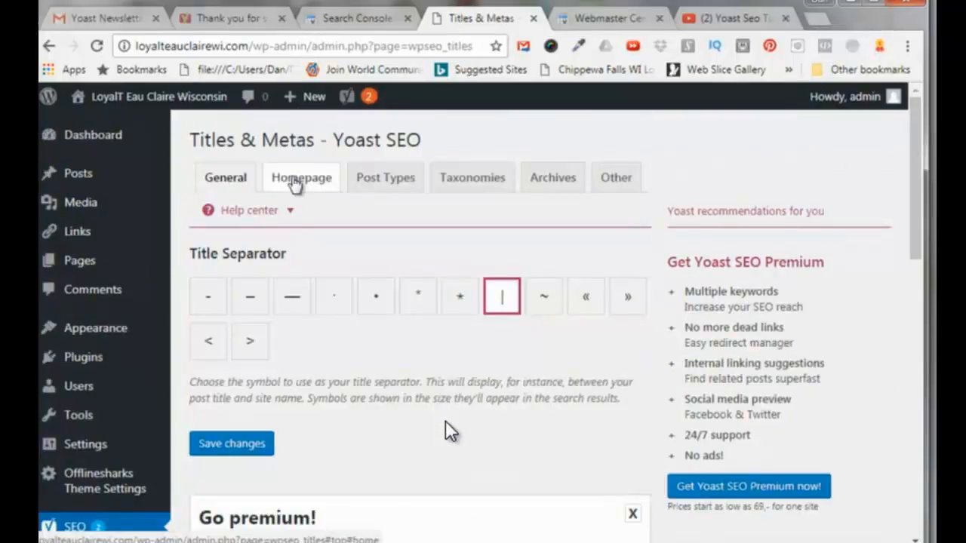
{"action": "left_click", "coordinate": [294, 181]}
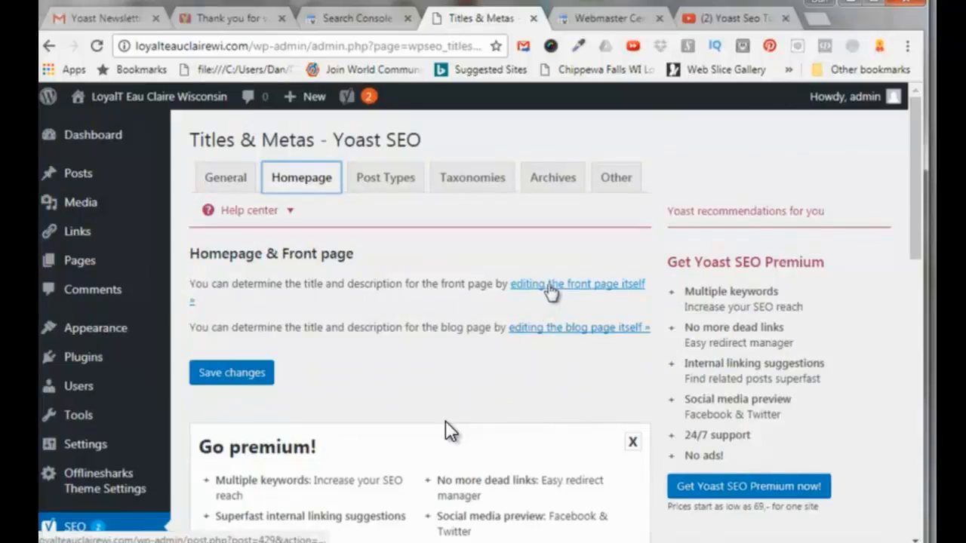
{"action": "left_click", "coordinate": [559, 287]}
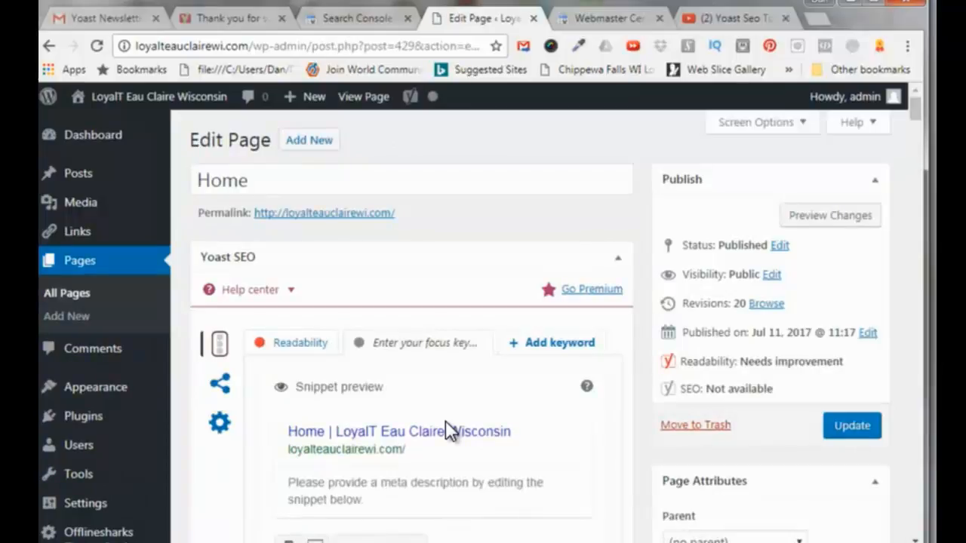
Set the Home page's meta description to "A place for awesome consumer giveways and a way for businesses to gain more customers.".
{"action": "scroll", "coordinate": [449, 430], "scroll_direction": "down", "scroll_amount": 5}
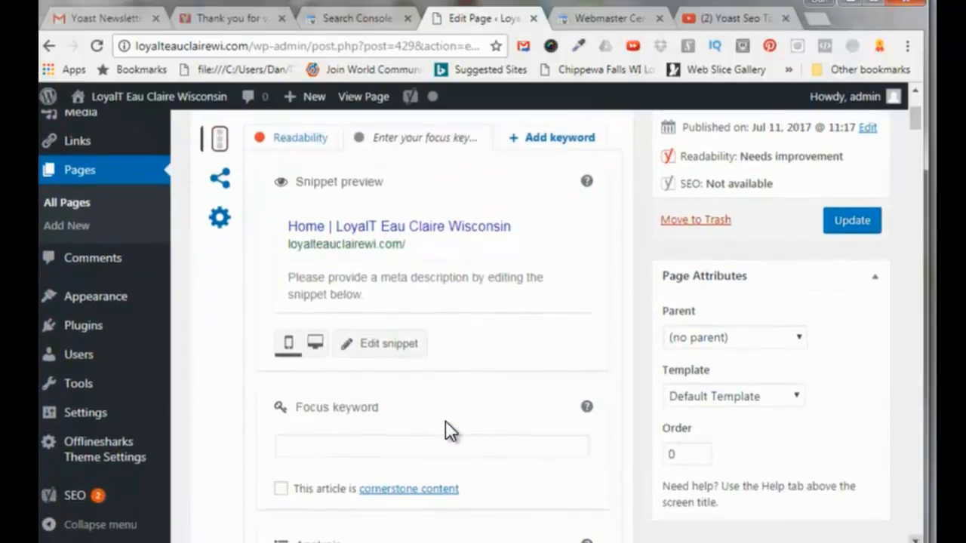
{"action": "scroll", "coordinate": [449, 430], "scroll_direction": "down", "scroll_amount": 1}
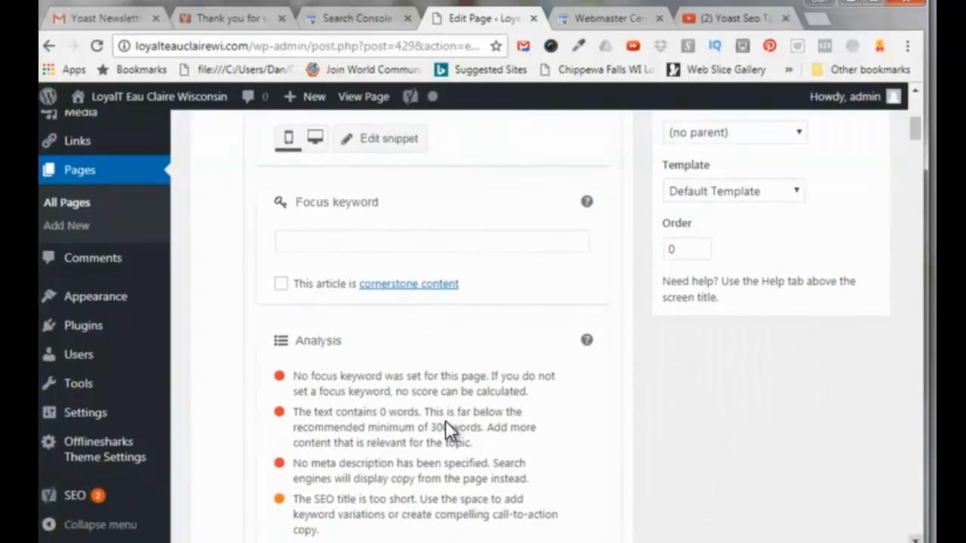
{"action": "scroll", "coordinate": [448, 430], "scroll_direction": "down", "scroll_amount": 2}
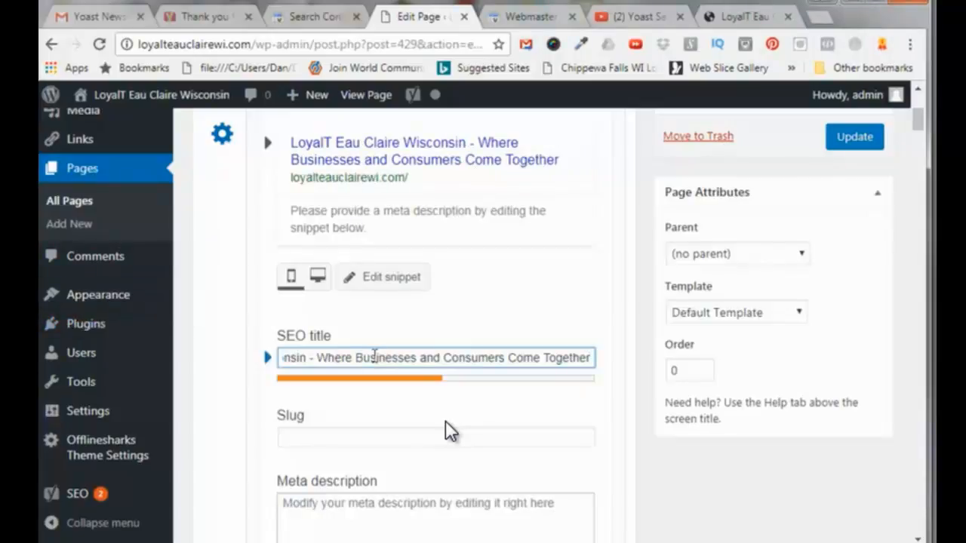
{"action": "scroll", "coordinate": [324, 355], "scroll_direction": "down", "scroll_amount": 2}
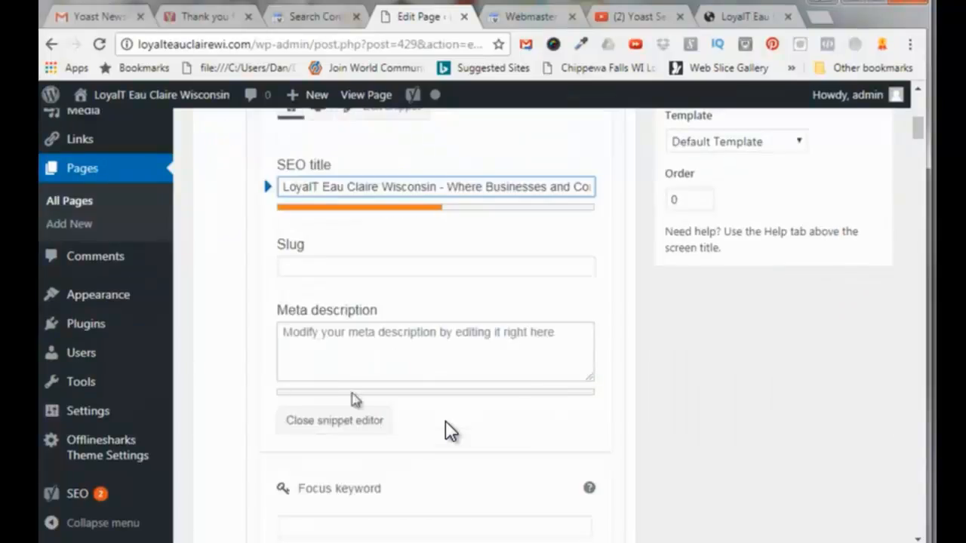
{"action": "left_click", "coordinate": [287, 334]}
{"action": "type", "text": "A place for awesome consumer giveways and a way for businesses to gain more customers."}
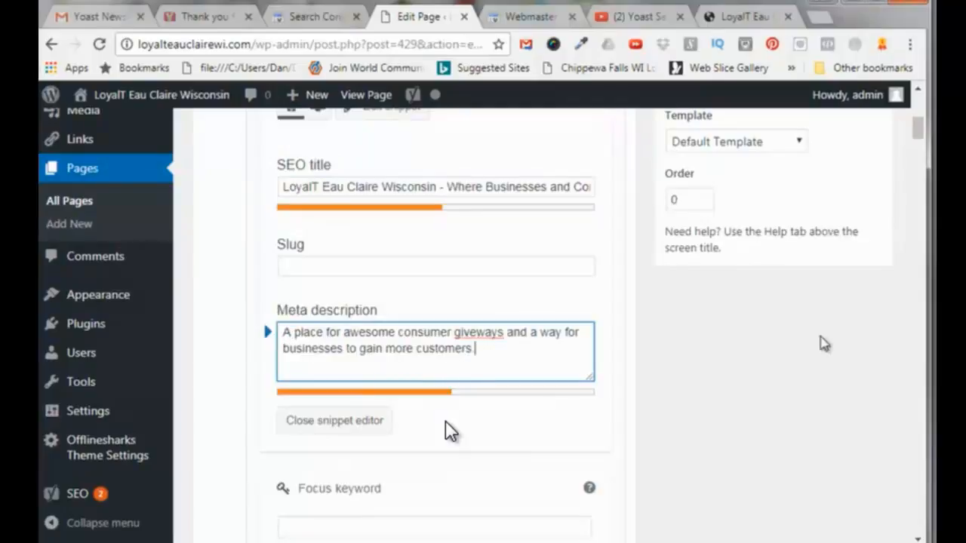
Review the Home page's focus keyword, meta description and snippet preview in the Yoast SEO box.
{"action": "scroll", "coordinate": [627, 345], "scroll_direction": "up", "scroll_amount": 3}
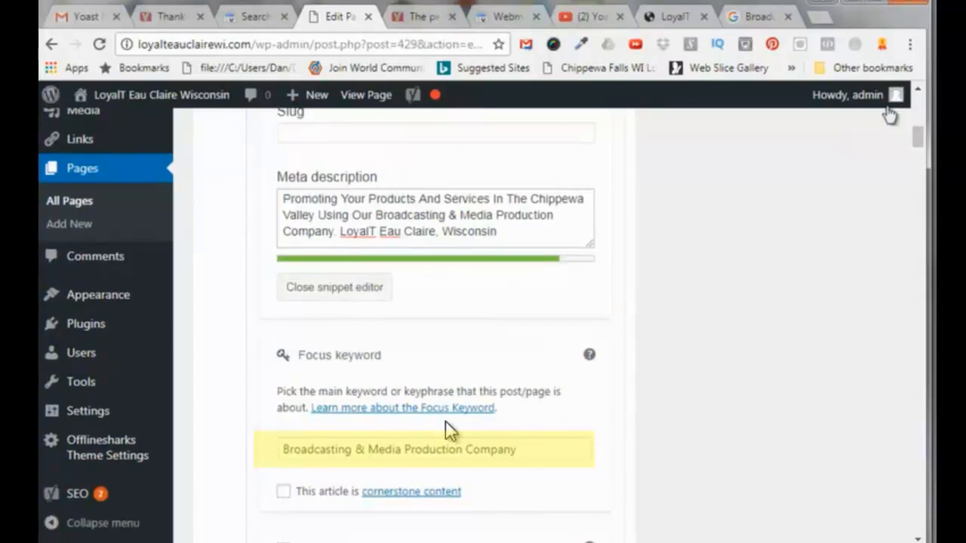
{"action": "left_click", "coordinate": [919, 90]}
{"action": "scroll", "coordinate": [415, 298], "scroll_direction": "up", "scroll_amount": 5}
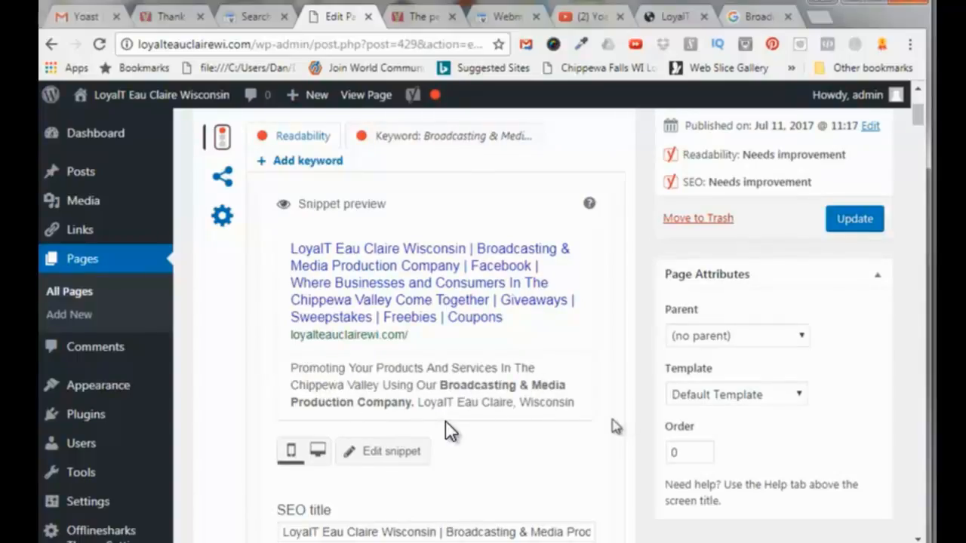
Review the Home page's social sharing options in the Yoast SEO box, including Facebook title, description and image.
{"action": "scroll", "coordinate": [450, 431], "scroll_direction": "down", "scroll_amount": 7}
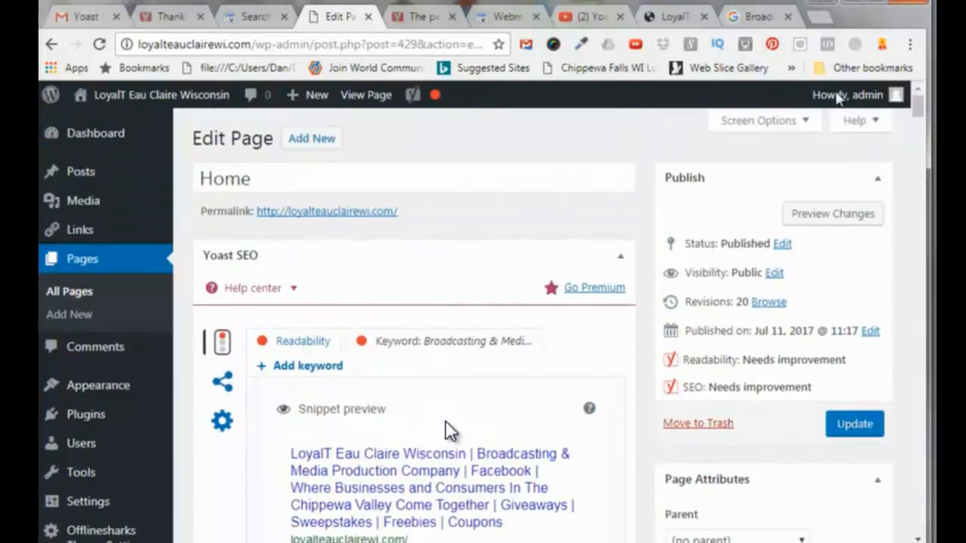
{"action": "left_click", "coordinate": [223, 385]}
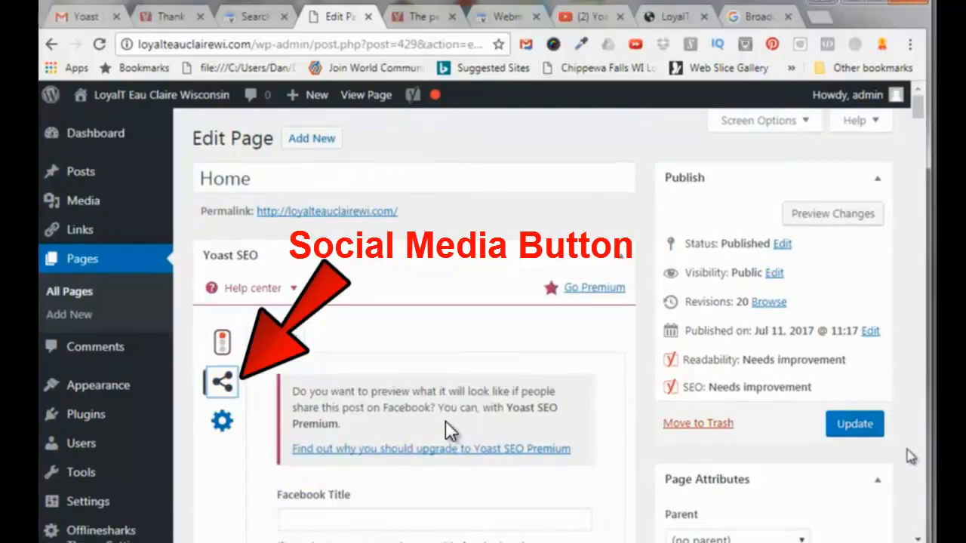
{"action": "scroll", "coordinate": [450, 430], "scroll_direction": "down", "scroll_amount": 4}
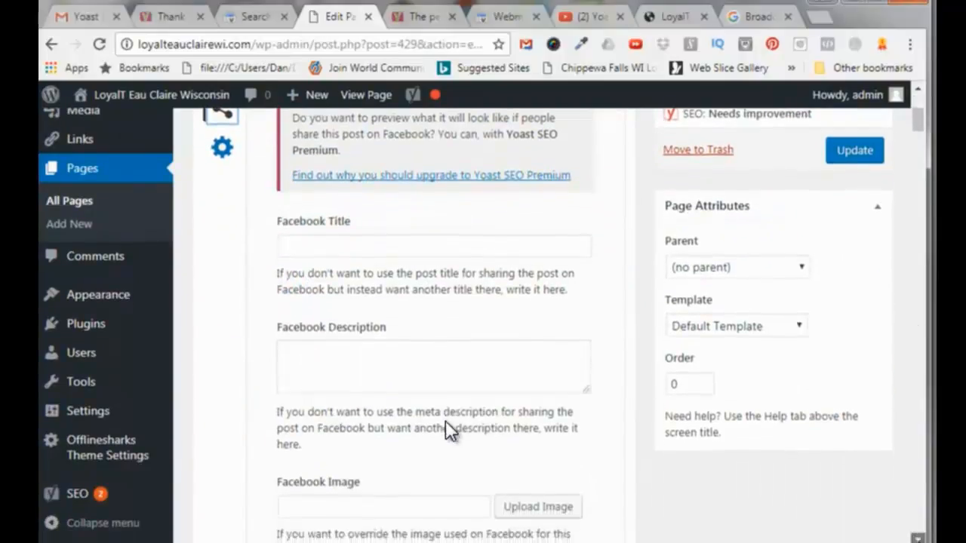
{"action": "scroll", "coordinate": [449, 430], "scroll_direction": "down", "scroll_amount": 4}
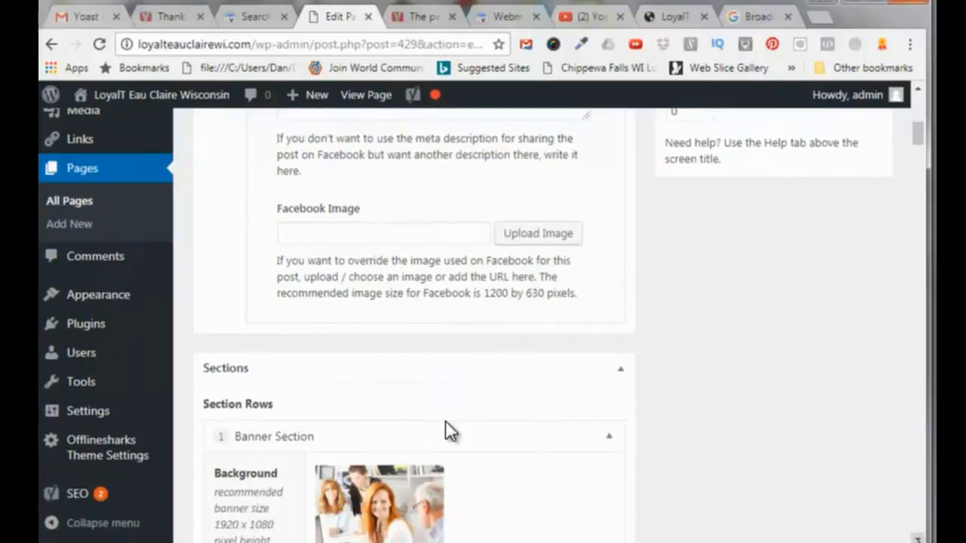
{"action": "left_click", "coordinate": [918, 90]}
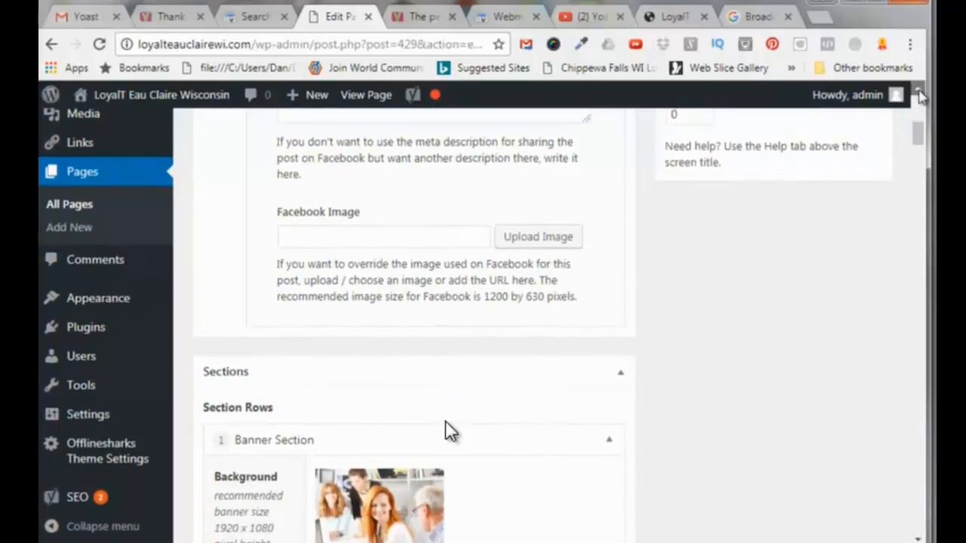
{"action": "scroll", "coordinate": [919, 94], "scroll_direction": "up", "scroll_amount": 5}
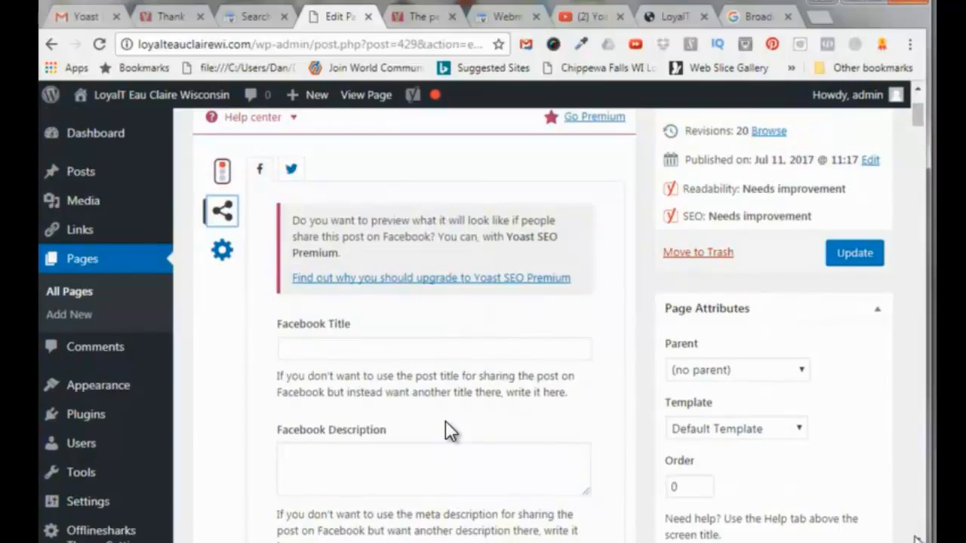
Review the Home page's advanced meta robots and canonical URL options and update the page.
{"action": "scroll", "coordinate": [451, 430], "scroll_direction": "down", "scroll_amount": 1}
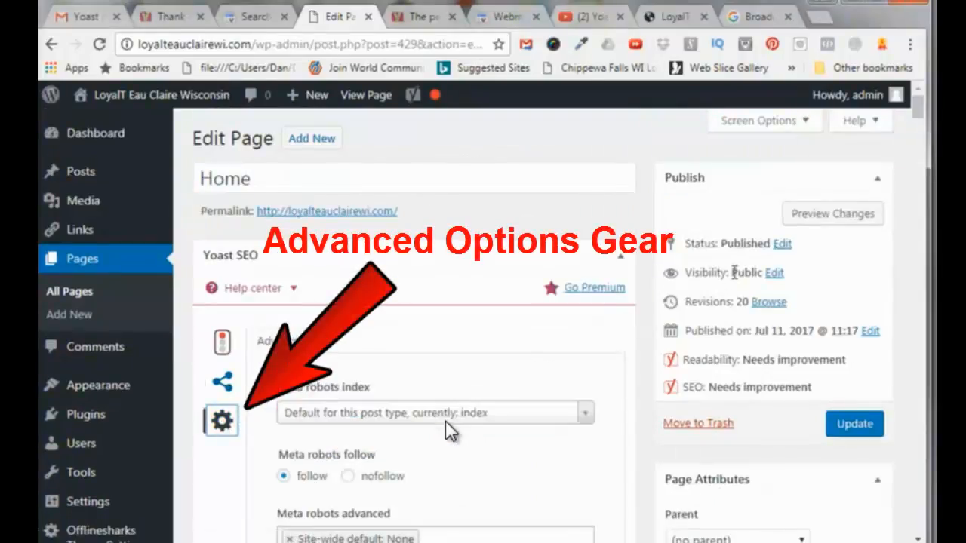
{"action": "scroll", "coordinate": [451, 430], "scroll_direction": "down", "scroll_amount": 1}
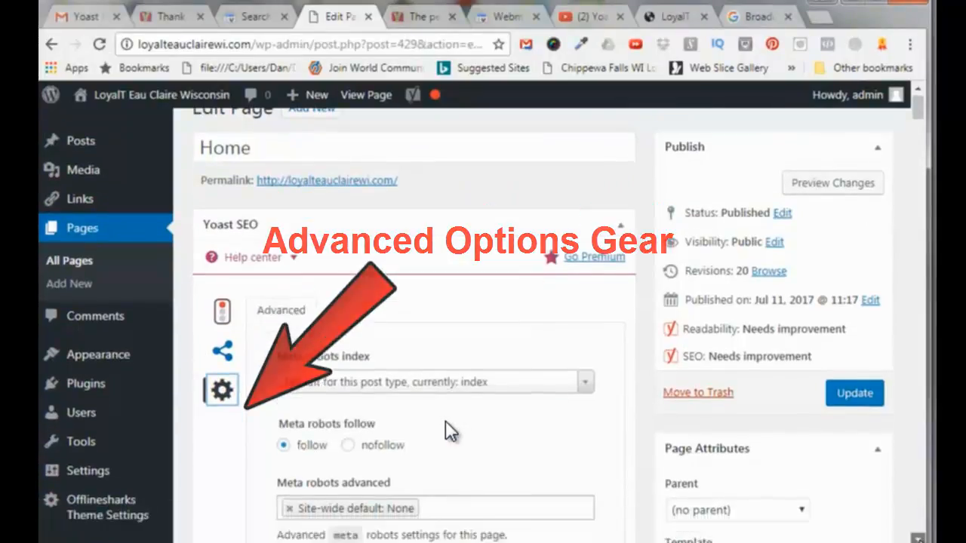
{"action": "scroll", "coordinate": [450, 430], "scroll_direction": "down", "scroll_amount": 4}
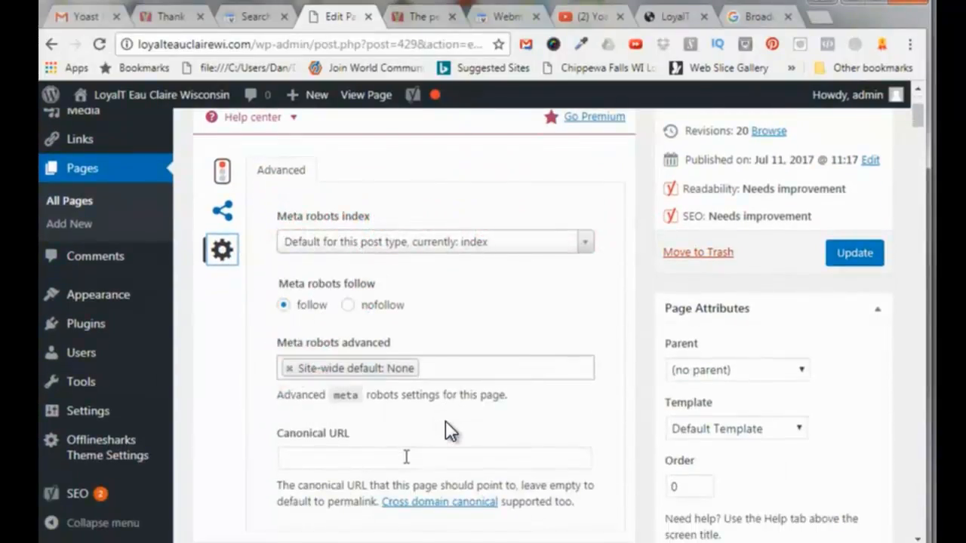
{"action": "left_click", "coordinate": [855, 254]}
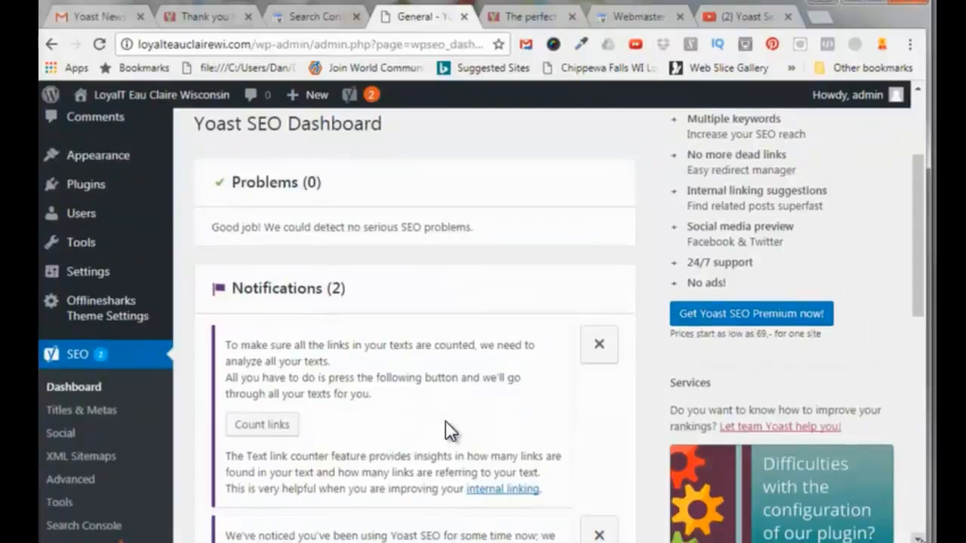
Open the Post Types section of the Titles & Metas settings and review the title and meta description templates.
{"action": "scroll", "coordinate": [446, 428], "scroll_direction": "down", "scroll_amount": 1}
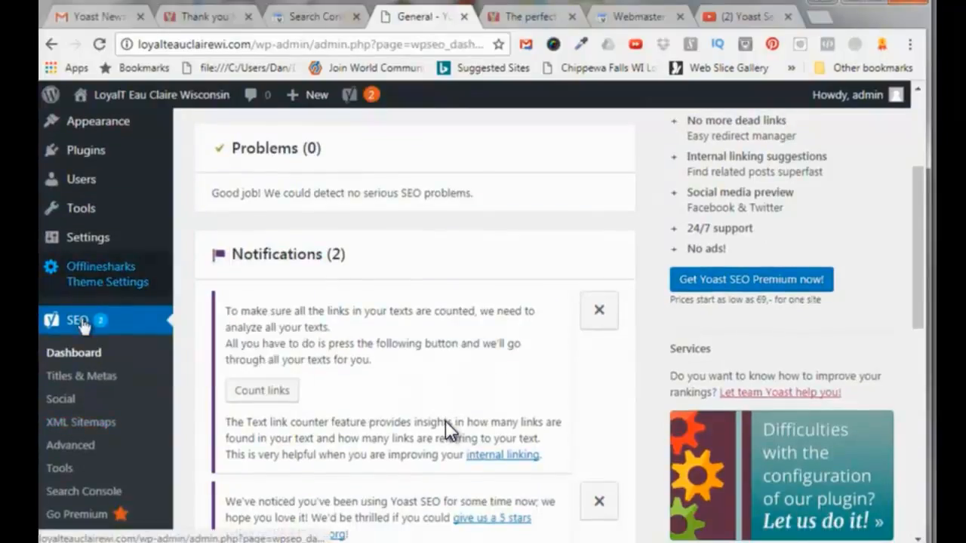
{"action": "left_click", "coordinate": [103, 377]}
{"action": "left_click", "coordinate": [386, 178]}
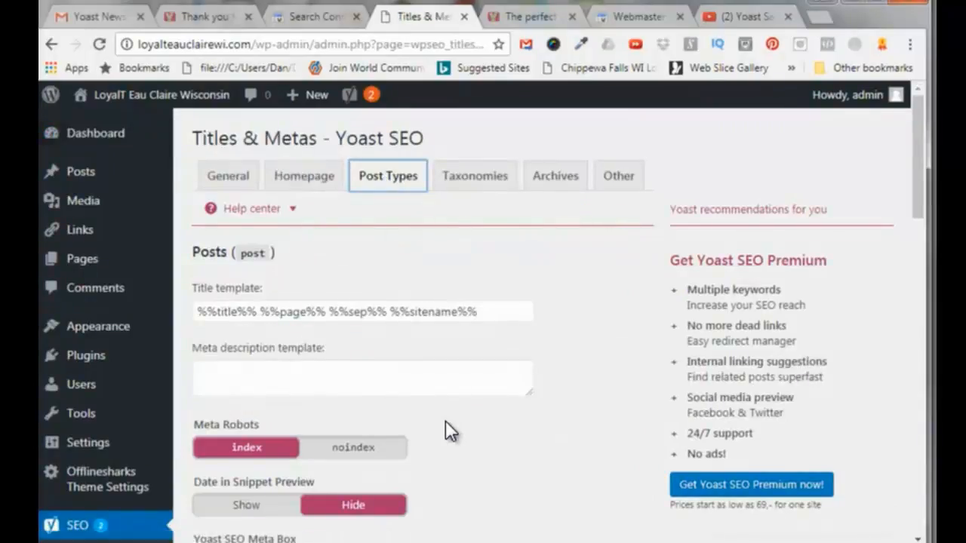
{"action": "scroll", "coordinate": [445, 422], "scroll_direction": "down", "scroll_amount": 10}
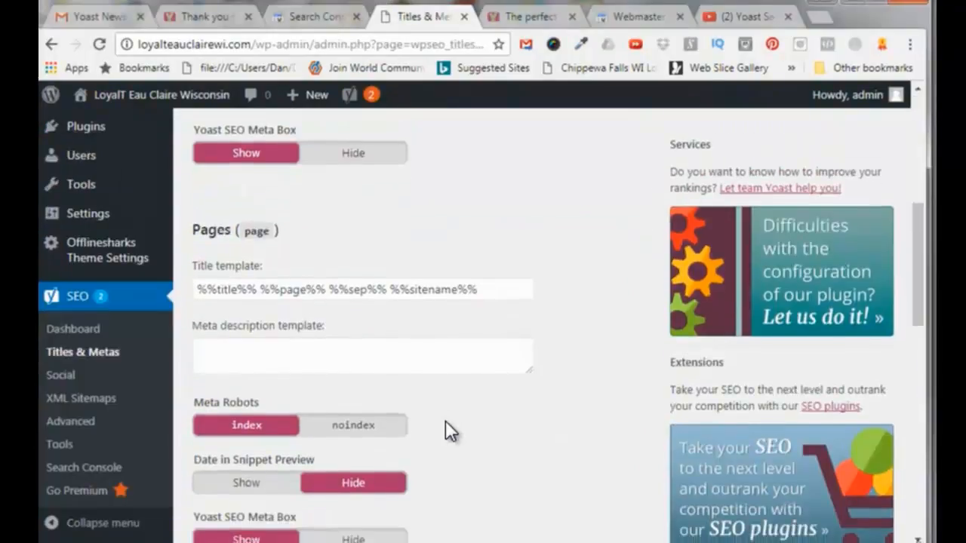
{"action": "scroll", "coordinate": [445, 422], "scroll_direction": "down", "scroll_amount": 4}
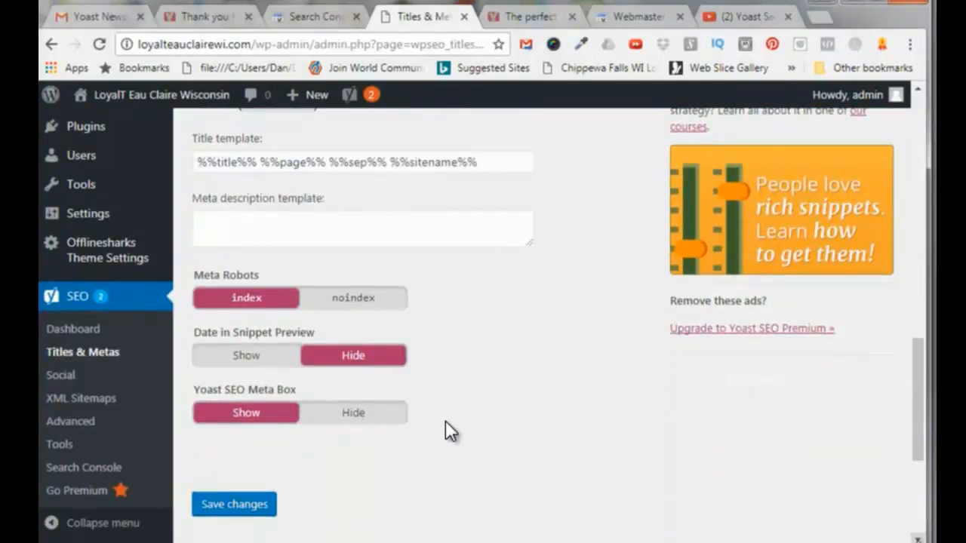
{"action": "scroll", "coordinate": [445, 424], "scroll_direction": "up", "scroll_amount": 14}
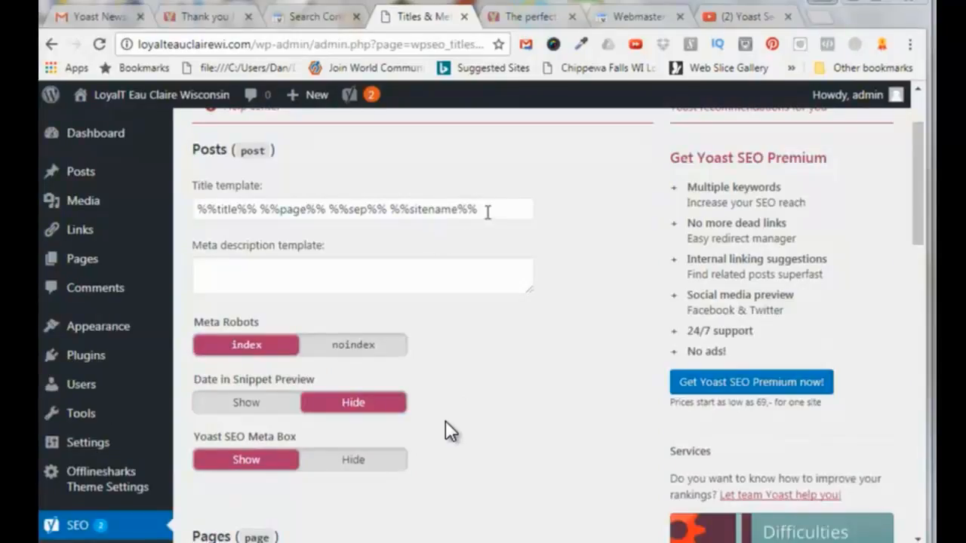
Set the post types' title templates to %%title%% and their meta description templates to %%excerpt%%, and save the changes.
{"action": "left_click", "coordinate": [487, 211]}
{"action": "key", "text": "BackSpace"}
{"action": "key", "text": "BackSpace"}
{"action": "key", "text": "BackSpace"}
{"action": "key", "text": "BackSpace"}
{"action": "key", "text": "BackSpace"}
{"action": "key", "text": "BackSpace"}
{"action": "key", "text": "BackSpace"}
{"action": "key", "text": "BackSpace"}
{"action": "key", "text": "BackSpace"}
{"action": "key", "text": "BackSpace"}
{"action": "key", "text": "BackSpace"}
{"action": "key", "text": "BackSpace"}
{"action": "key", "text": "BackSpace"}
{"action": "key", "text": "BackSpace"}
{"action": "key", "text": "BackSpace"}
{"action": "key", "text": "BackSpace"}
{"action": "key", "text": "BackSpace"}
{"action": "key", "text": "BackSpace"}
{"action": "key", "text": "BackSpace"}
{"action": "key", "text": "BackSpace"}
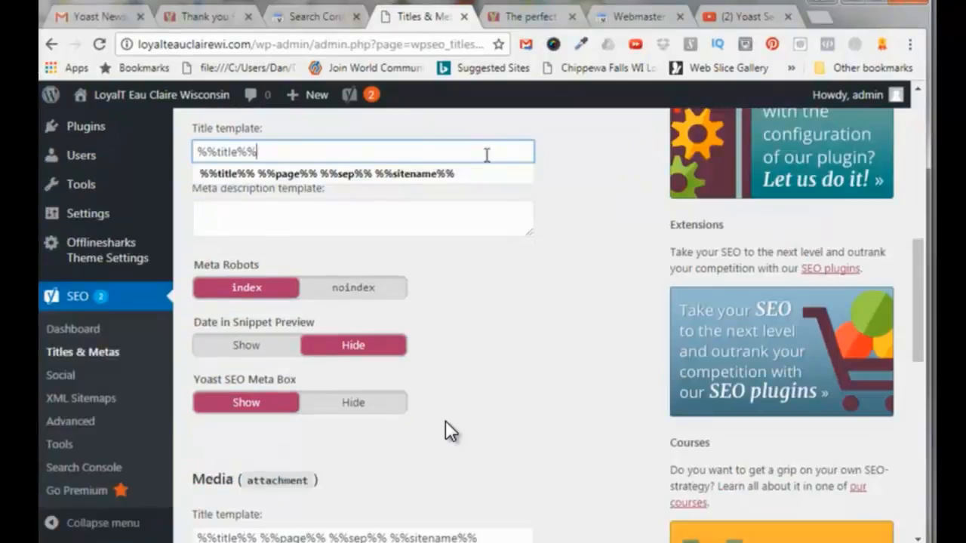
{"action": "key", "text": "Return"}
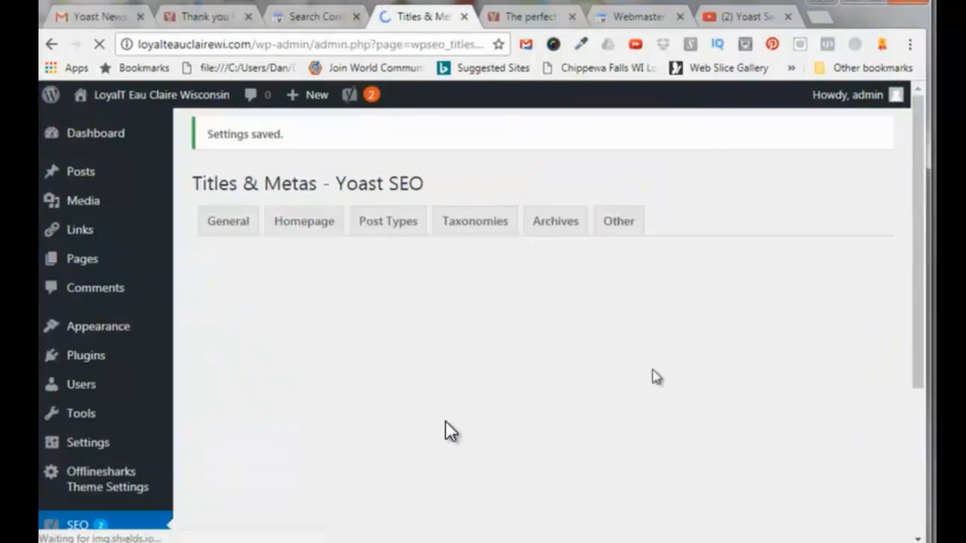
{"action": "scroll", "coordinate": [877, 291], "scroll_direction": "down", "scroll_amount": 3}
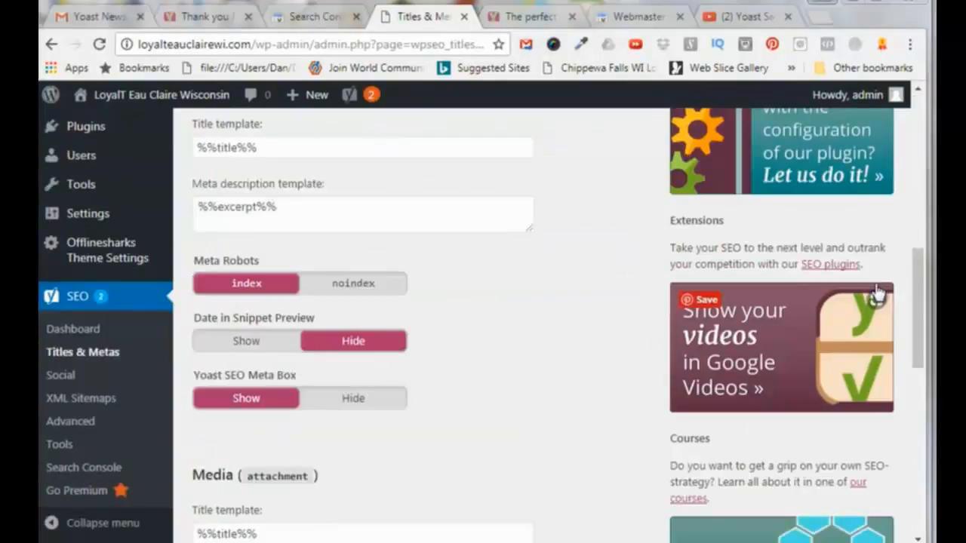
{"action": "scroll", "coordinate": [924, 305], "scroll_direction": "down", "scroll_amount": 8}
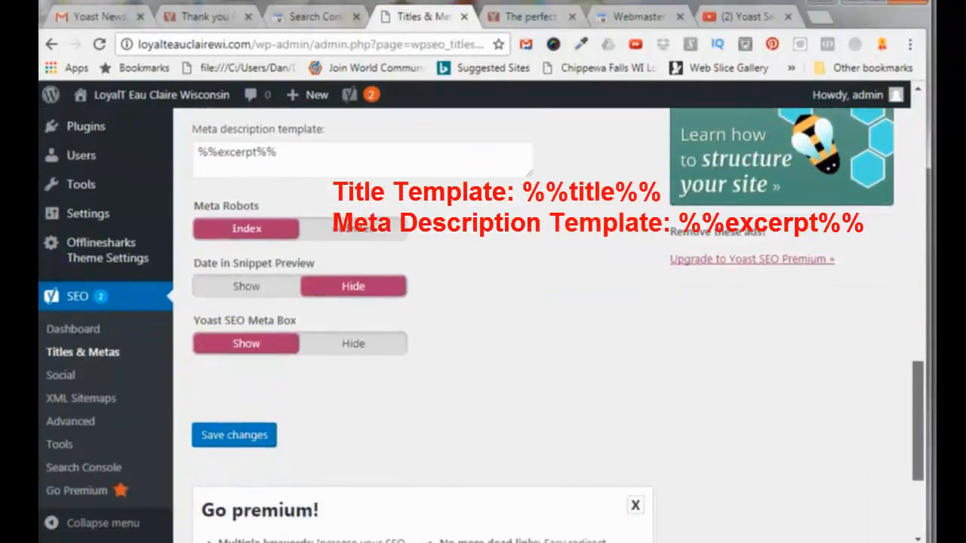
{"action": "scroll", "coordinate": [837, 452], "scroll_direction": "down", "scroll_amount": 1}
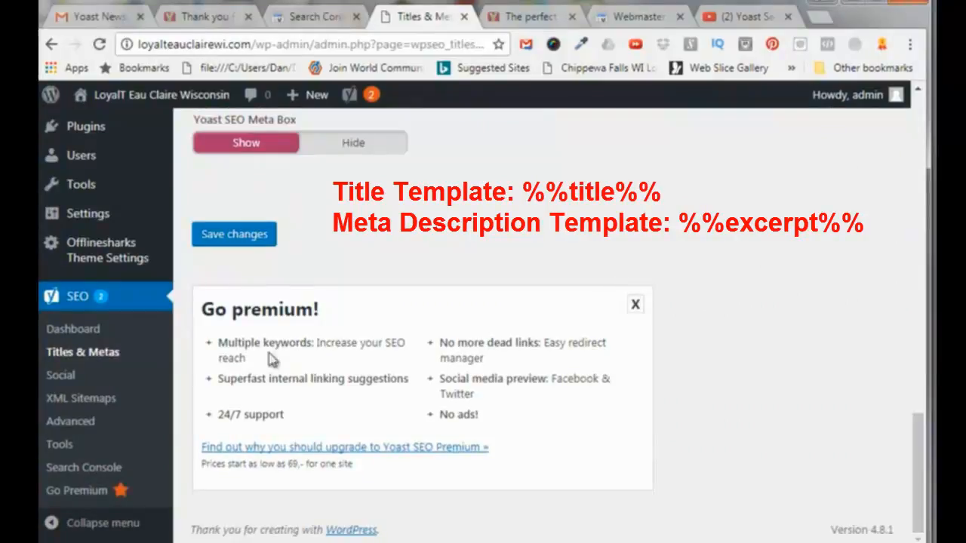
{"action": "left_click", "coordinate": [235, 239]}
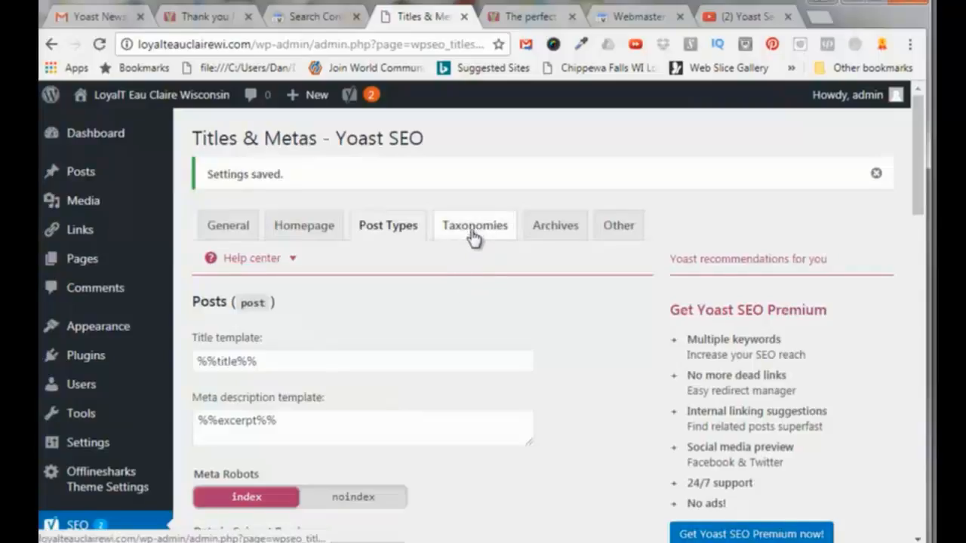
Review the Taxonomies settings for categories, tags and format-based archives.
{"action": "left_click", "coordinate": [477, 236]}
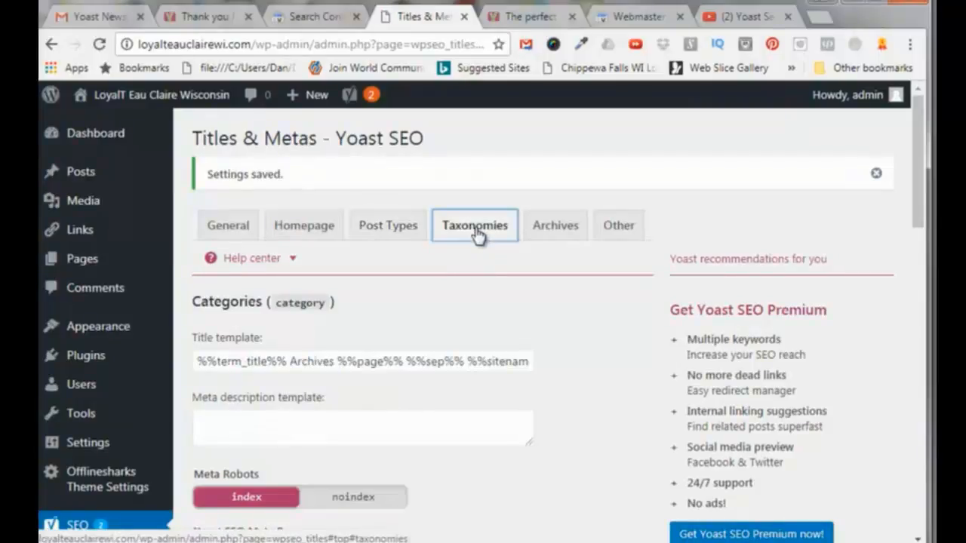
{"action": "scroll", "coordinate": [118, 289], "scroll_direction": "down", "scroll_amount": 3}
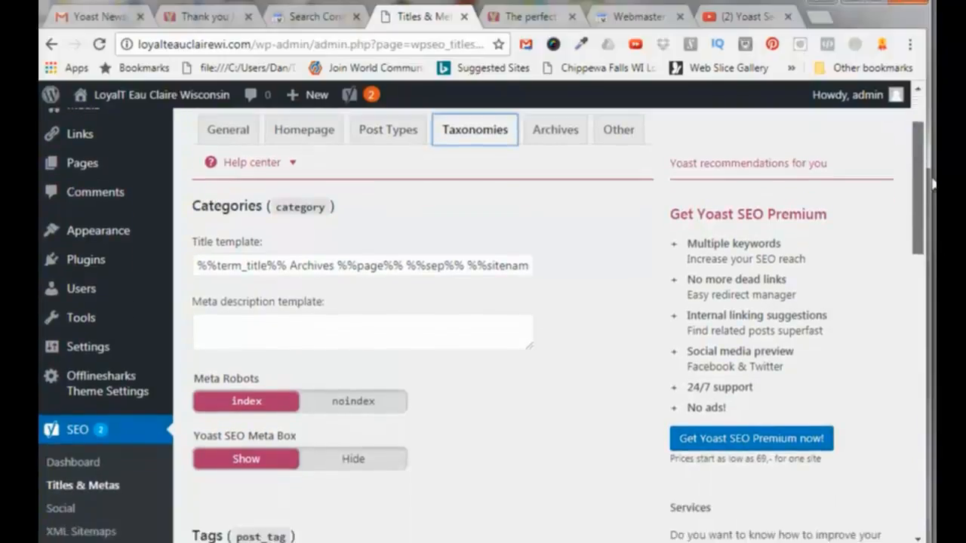
{"action": "scroll", "coordinate": [487, 315], "scroll_direction": "down", "scroll_amount": 4}
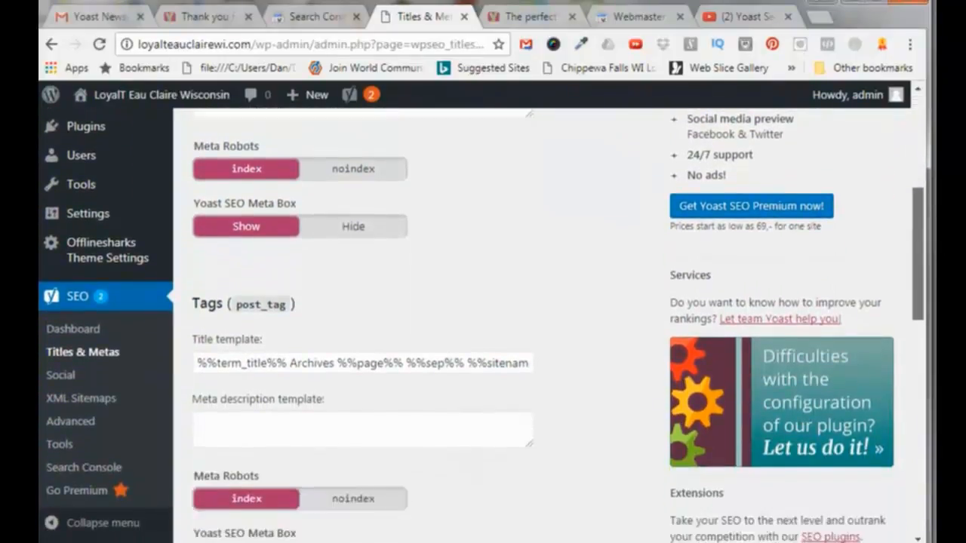
{"action": "scroll", "coordinate": [487, 315], "scroll_direction": "down", "scroll_amount": 4}
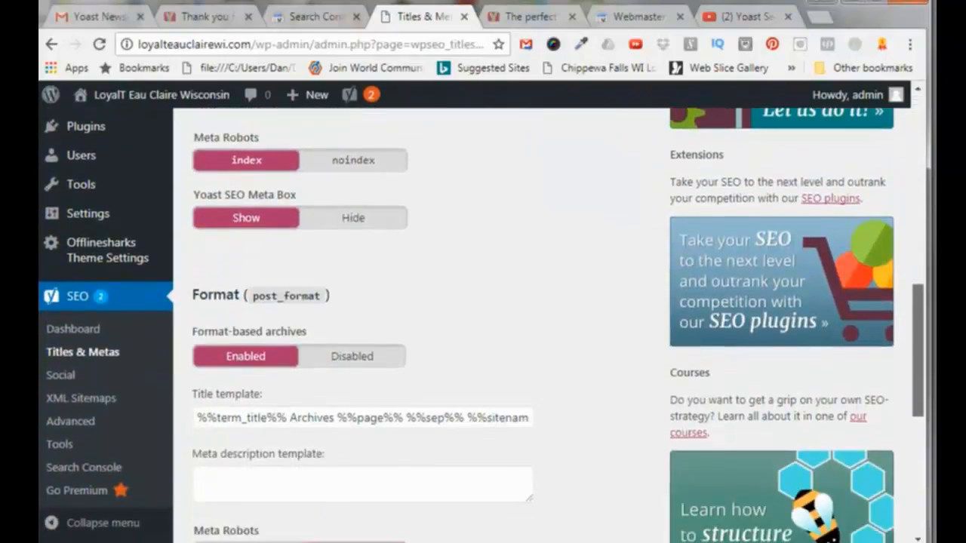
{"action": "scroll", "coordinate": [486, 315], "scroll_direction": "down", "scroll_amount": 3}
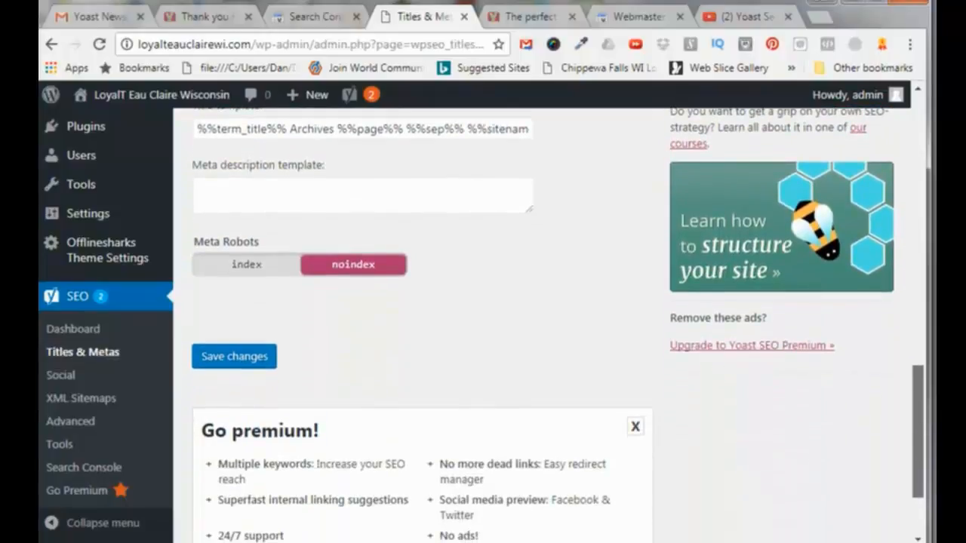
{"action": "scroll", "coordinate": [487, 314], "scroll_direction": "down", "scroll_amount": 1}
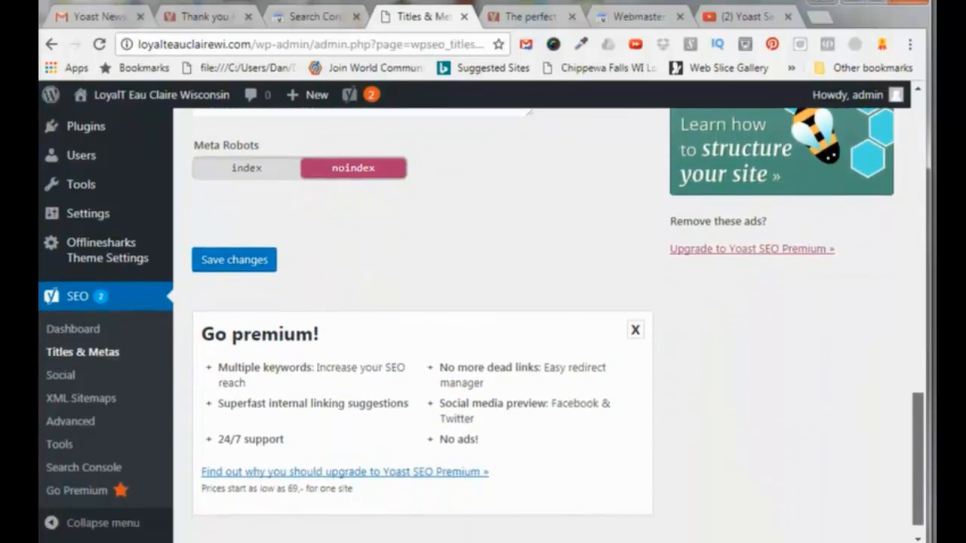
{"action": "scroll", "coordinate": [487, 314], "scroll_direction": "down", "scroll_amount": 1}
{"action": "scroll", "coordinate": [487, 314], "scroll_direction": "up", "scroll_amount": 1}
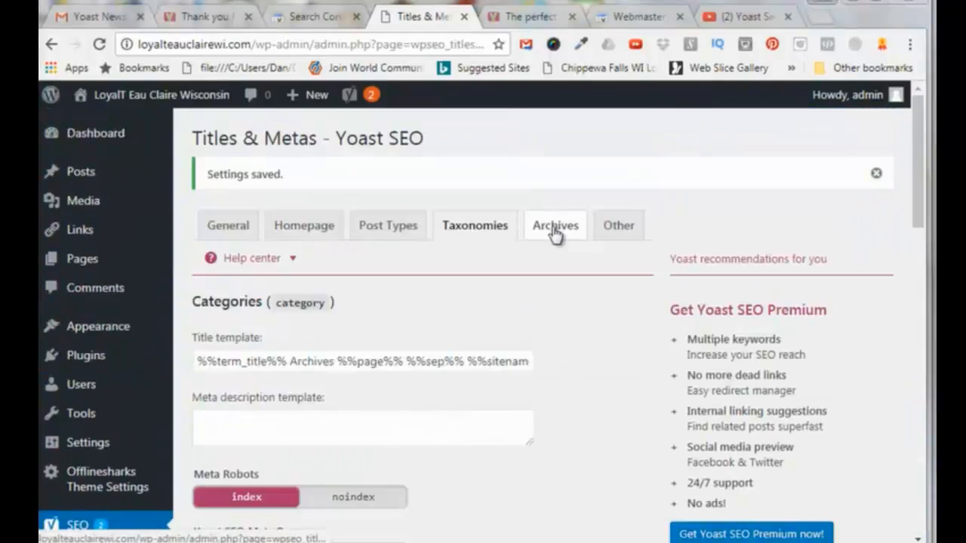
Review the author and date archive settings in Titles & Metas and save them.
{"action": "left_click", "coordinate": [555, 226]}
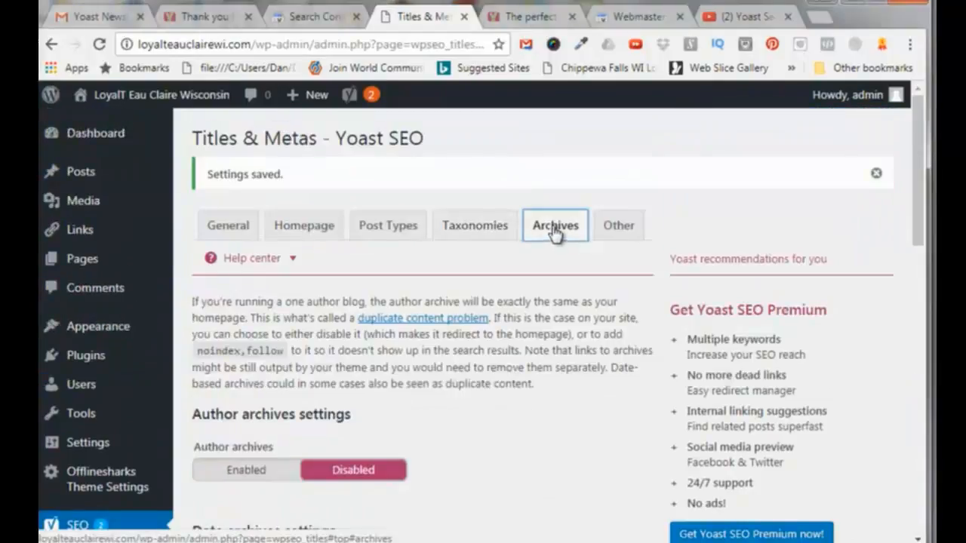
{"action": "scroll", "coordinate": [427, 333], "scroll_direction": "down", "scroll_amount": 1}
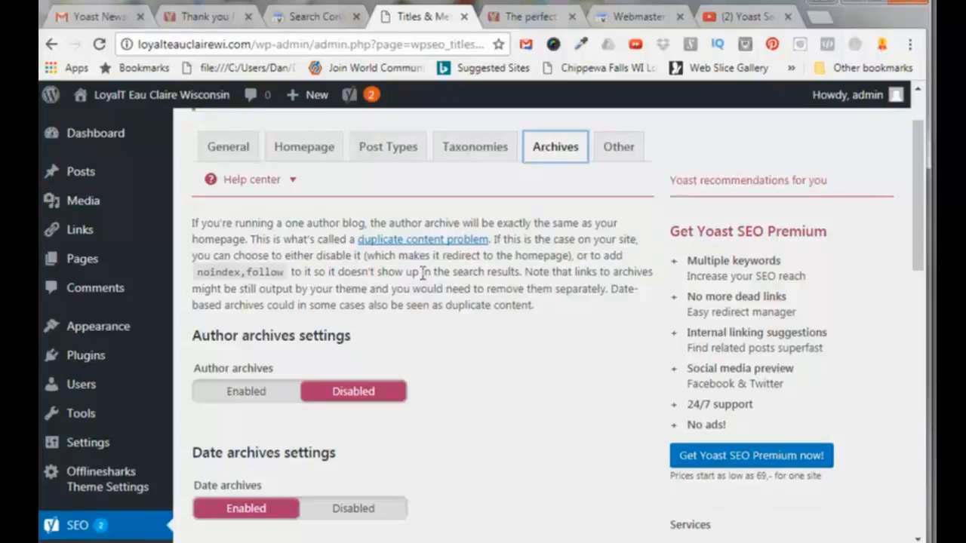
{"action": "scroll", "coordinate": [339, 295], "scroll_direction": "down", "scroll_amount": 15}
{"action": "left_click", "coordinate": [255, 312]}
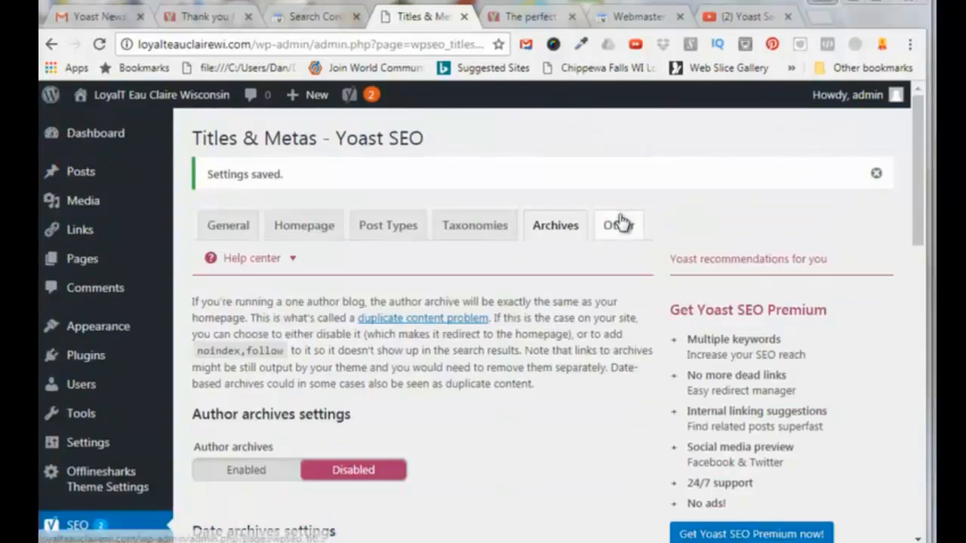
Check the sitewide meta settings for archive subpages and the meta keywords tag, and save them.
{"action": "left_click", "coordinate": [617, 229]}
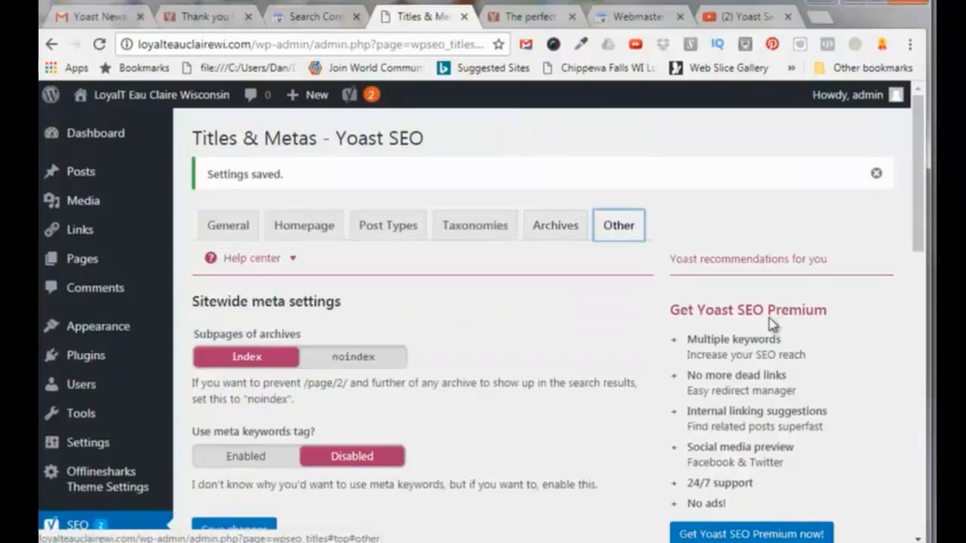
{"action": "scroll", "coordinate": [452, 317], "scroll_direction": "down", "scroll_amount": 2}
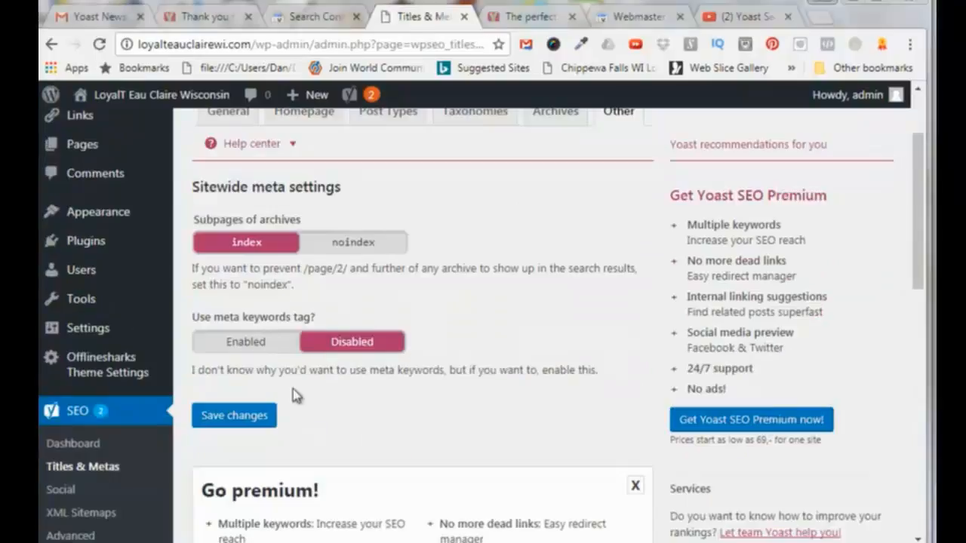
{"action": "left_click", "coordinate": [250, 420]}
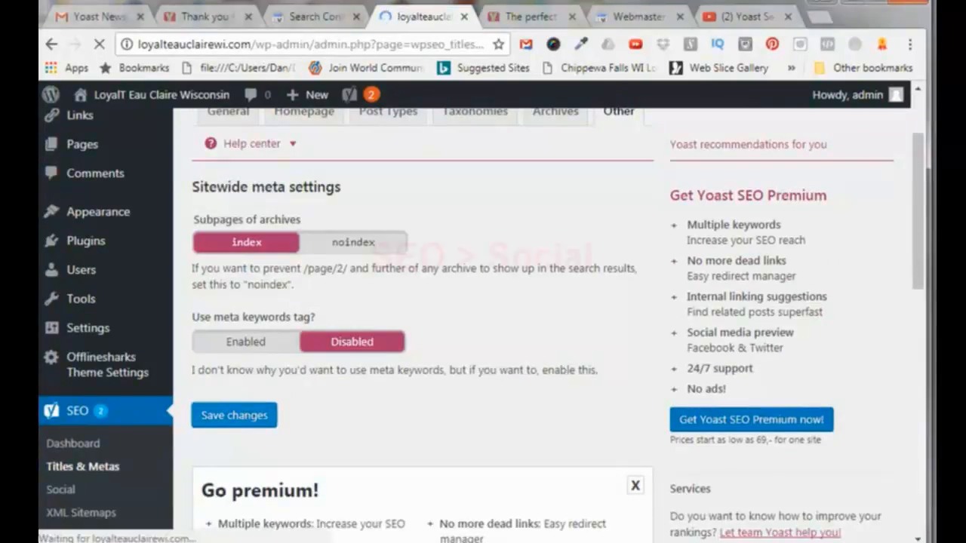
Open the Yoast Social settings and review the site's social profile accounts and the Facebook Open Graph settings.
{"action": "scroll", "coordinate": [78, 400], "scroll_direction": "down", "scroll_amount": 2}
{"action": "left_click", "coordinate": [64, 376]}
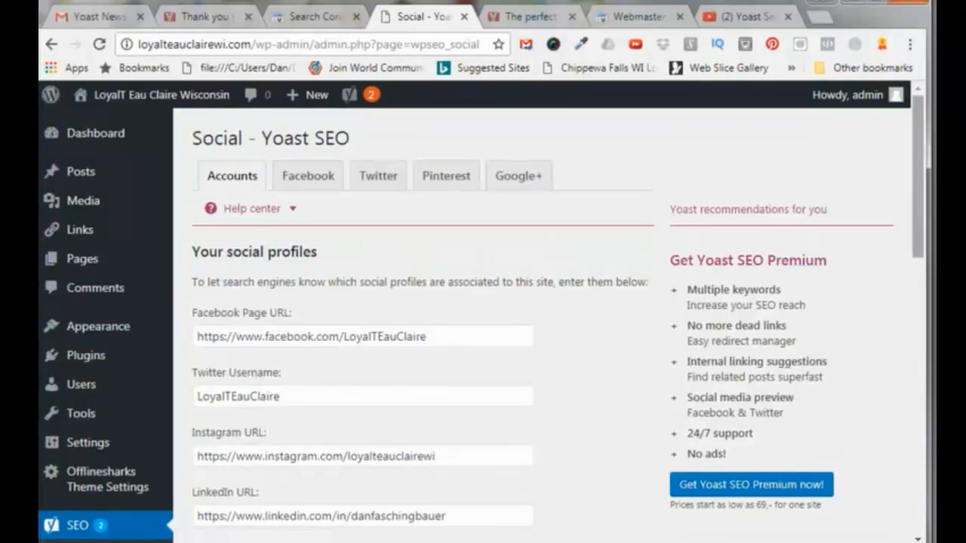
{"action": "left_click_drag", "start_coordinate": [917, 157], "coordinate": [935, 239]}
{"action": "left_click", "coordinate": [506, 179]}
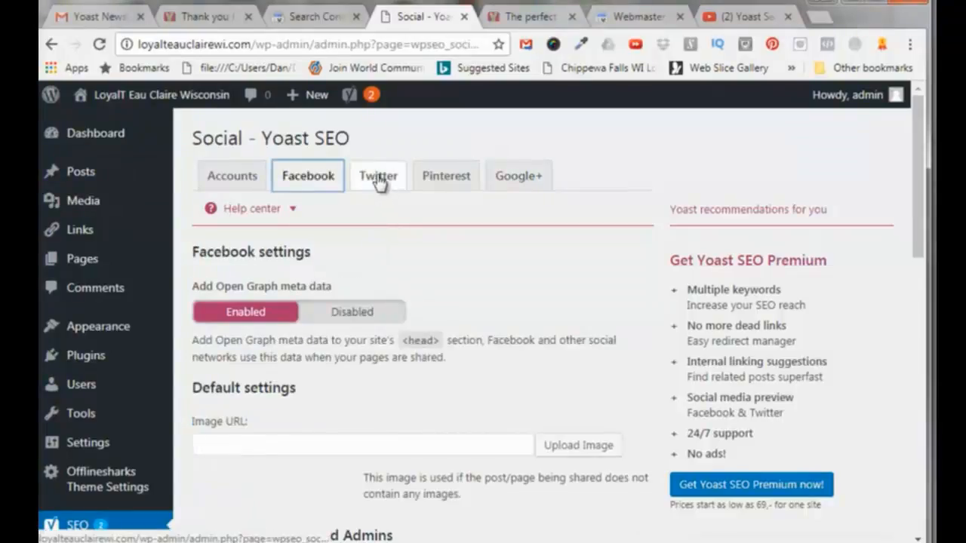
Choose Summary with large image as the default Twitter card type, and save the Social settings from the Google+ section.
{"action": "left_click", "coordinate": [378, 178]}
{"action": "left_click", "coordinate": [522, 414]}
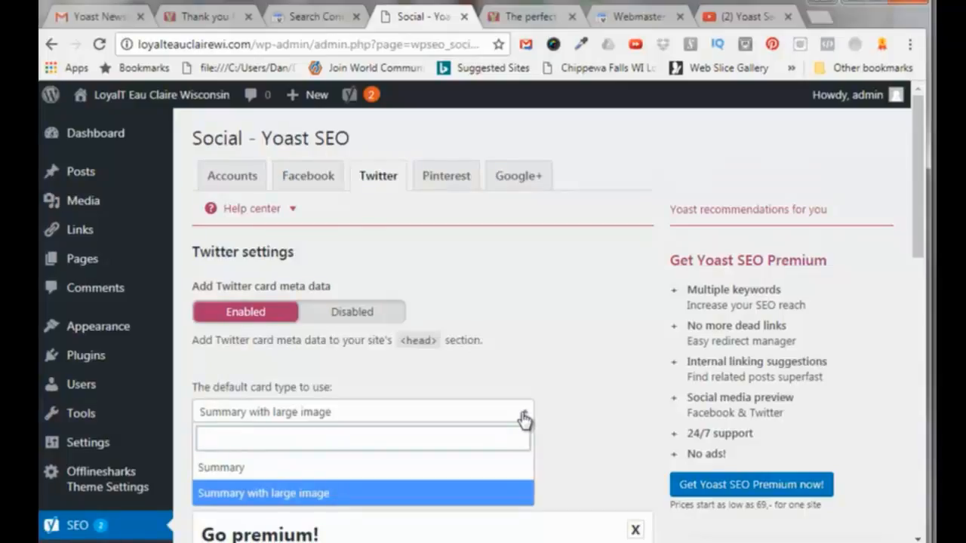
{"action": "left_click", "coordinate": [316, 495]}
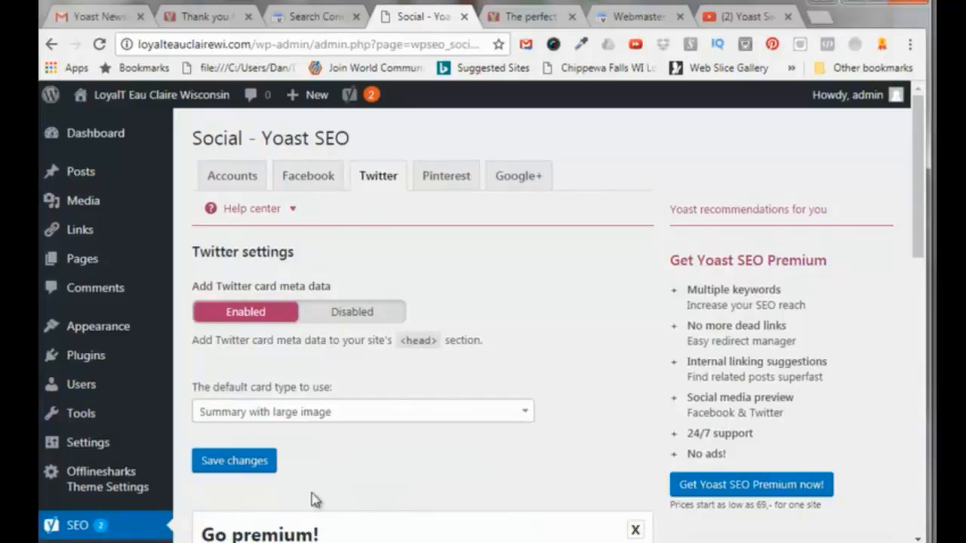
{"action": "left_click", "coordinate": [450, 183]}
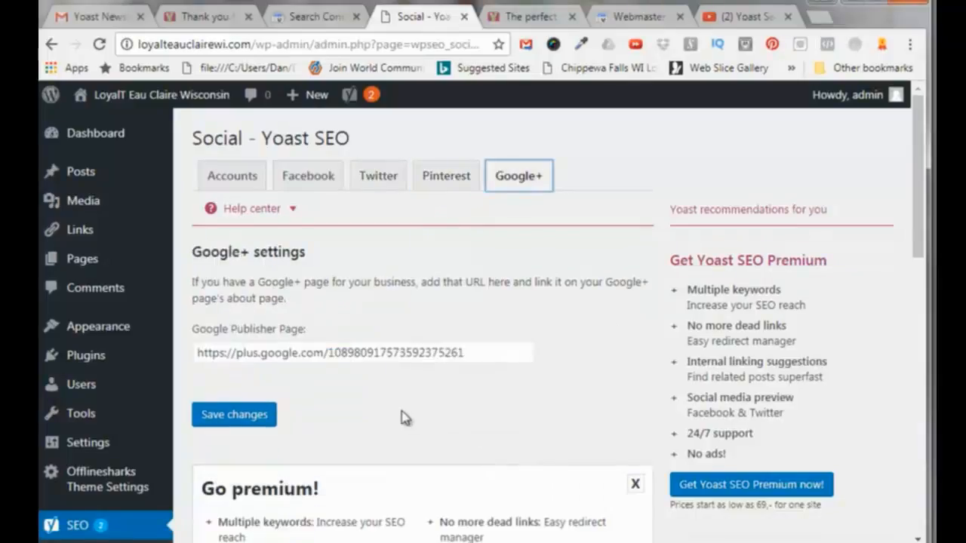
{"action": "left_click", "coordinate": [252, 423]}
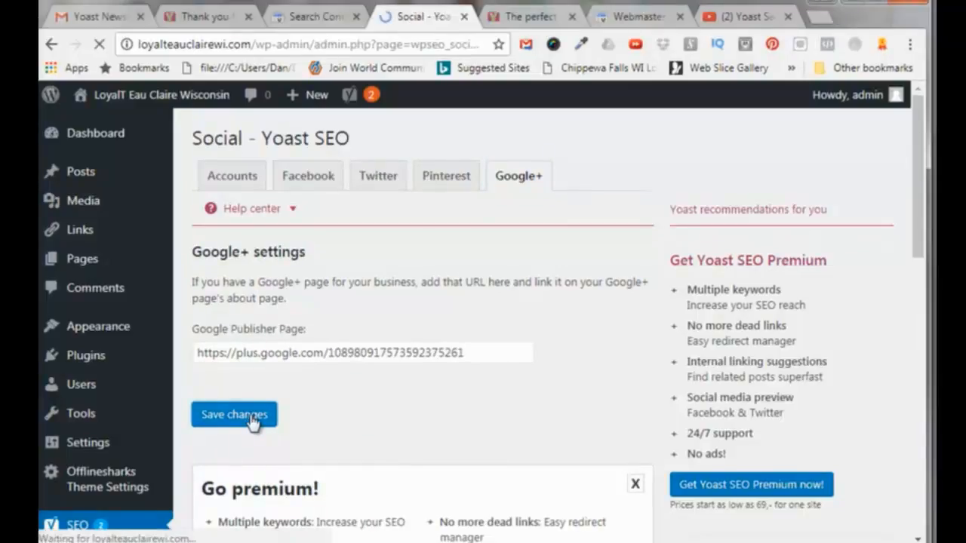
Review the XML Sitemaps settings for post types, excluded posts and taxonomies, and save them.
{"action": "scroll", "coordinate": [252, 420], "scroll_direction": "down", "scroll_amount": 2}
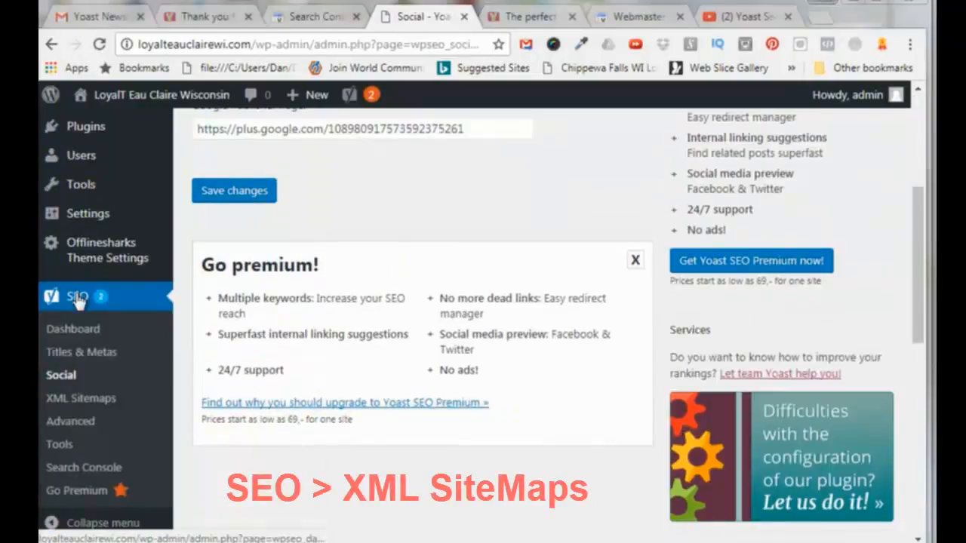
{"action": "left_click", "coordinate": [81, 397]}
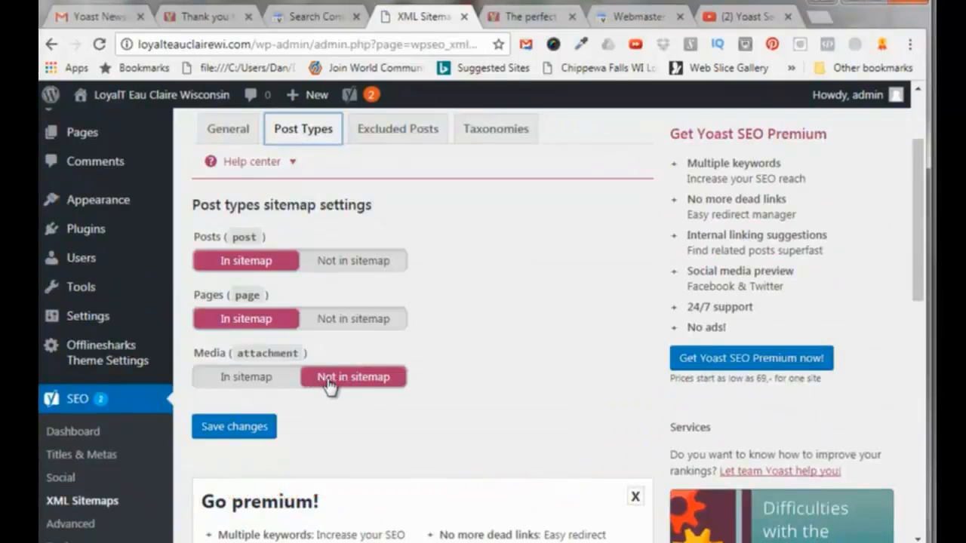
{"action": "left_click", "coordinate": [387, 138]}
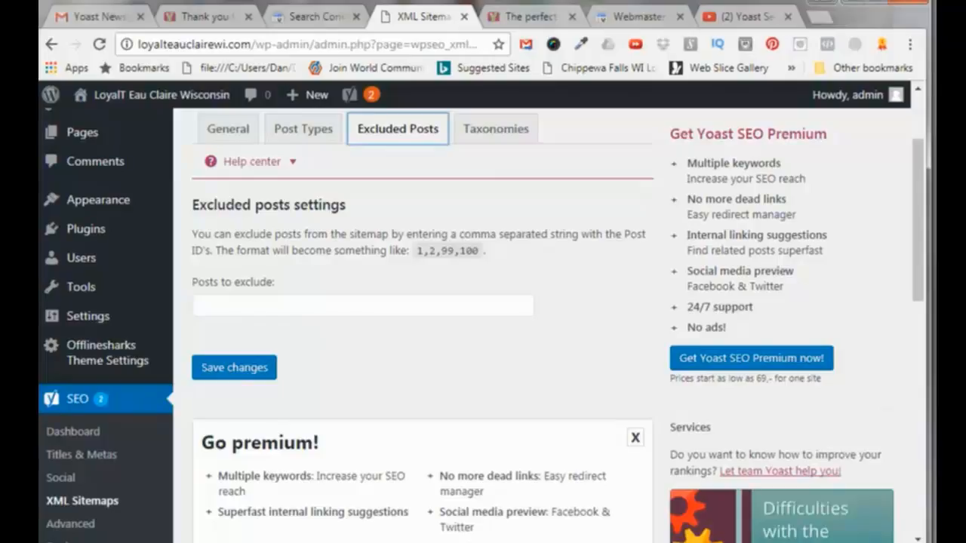
{"action": "left_click", "coordinate": [898, 492]}
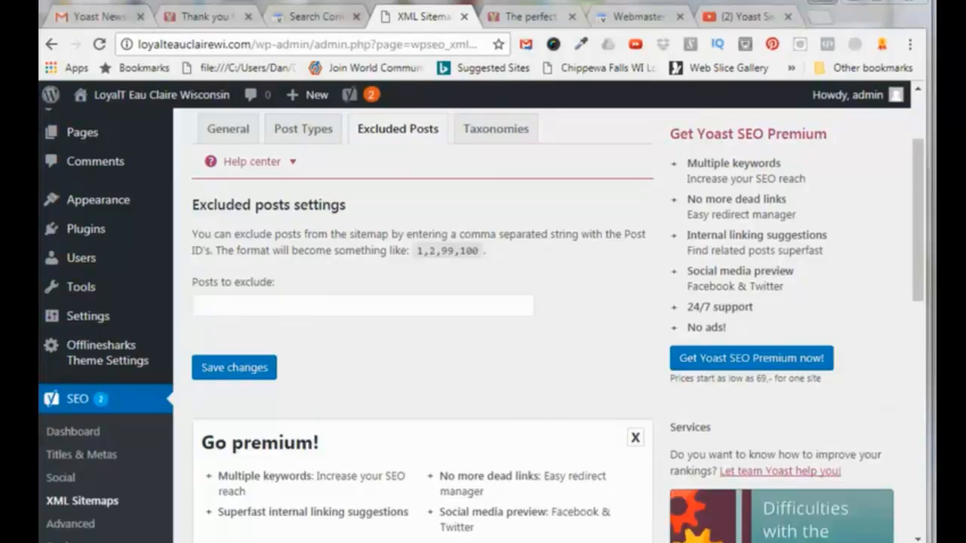
{"action": "left_click", "coordinate": [495, 131]}
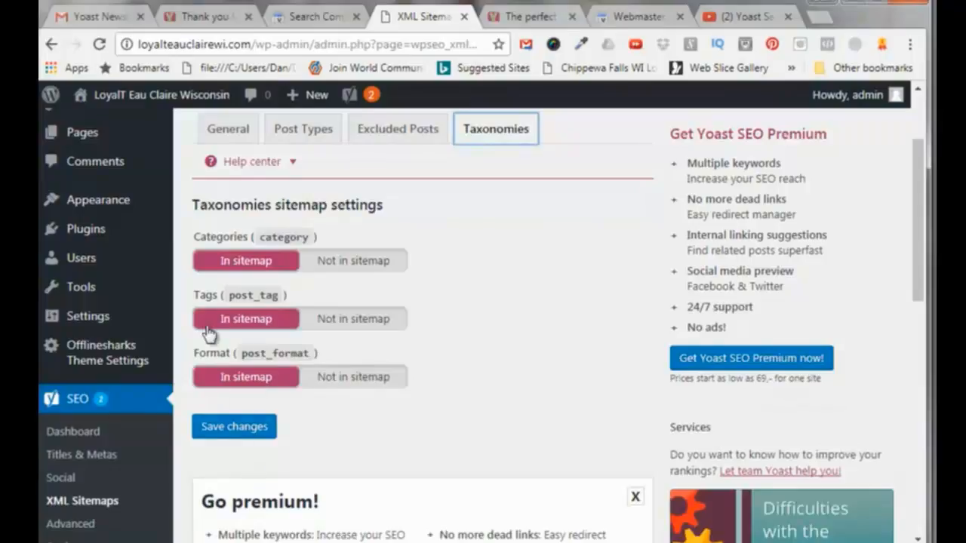
{"action": "left_click", "coordinate": [243, 431]}
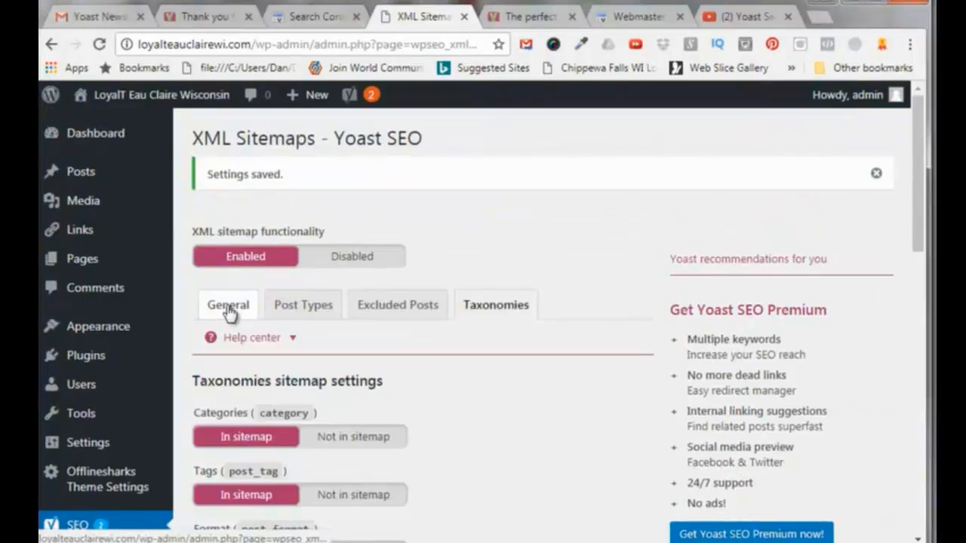
View the generated XML sitemap index from the General sitemap settings and close it.
{"action": "left_click", "coordinate": [228, 309]}
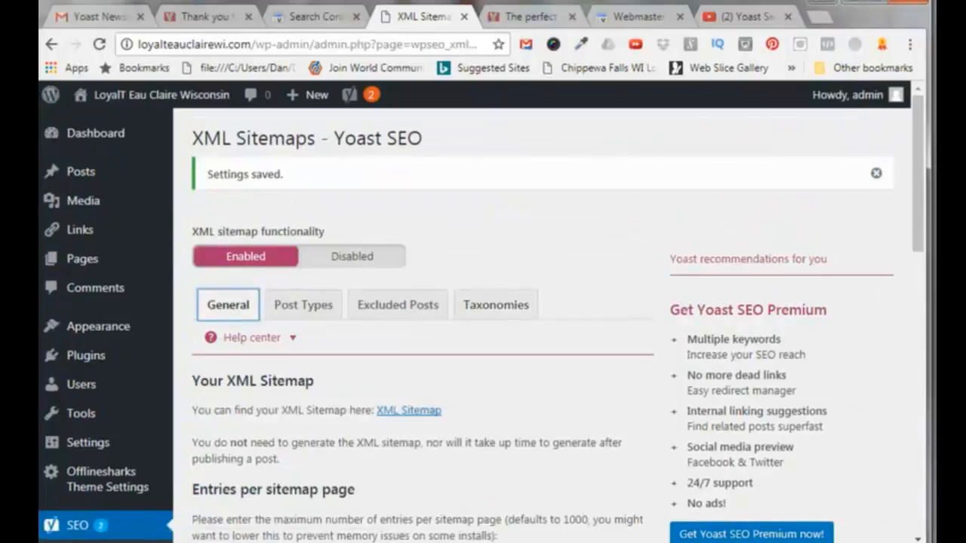
{"action": "left_click", "coordinate": [408, 412]}
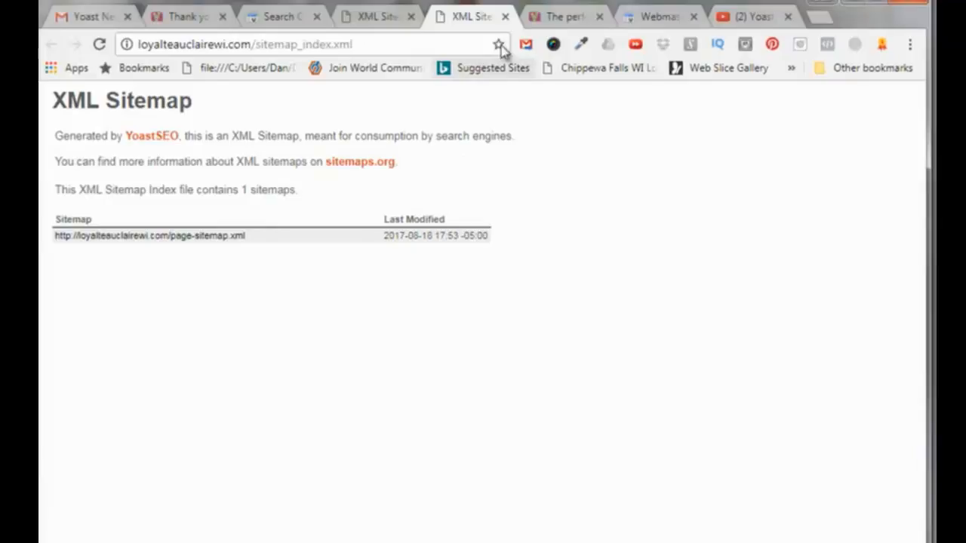
{"action": "left_click", "coordinate": [504, 17]}
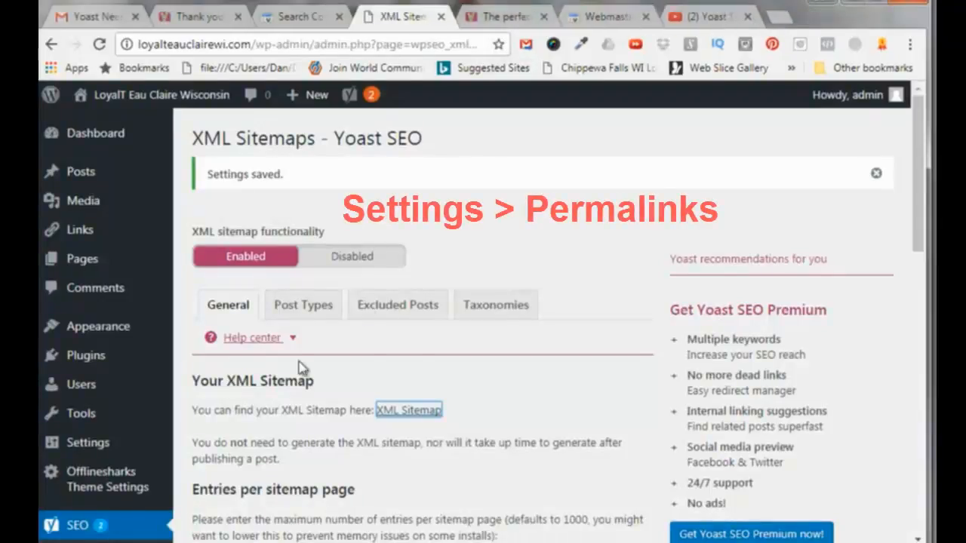
Set the site's permalink structure to Post name and save the changes.
{"action": "mouse_move", "coordinate": [90, 447]}
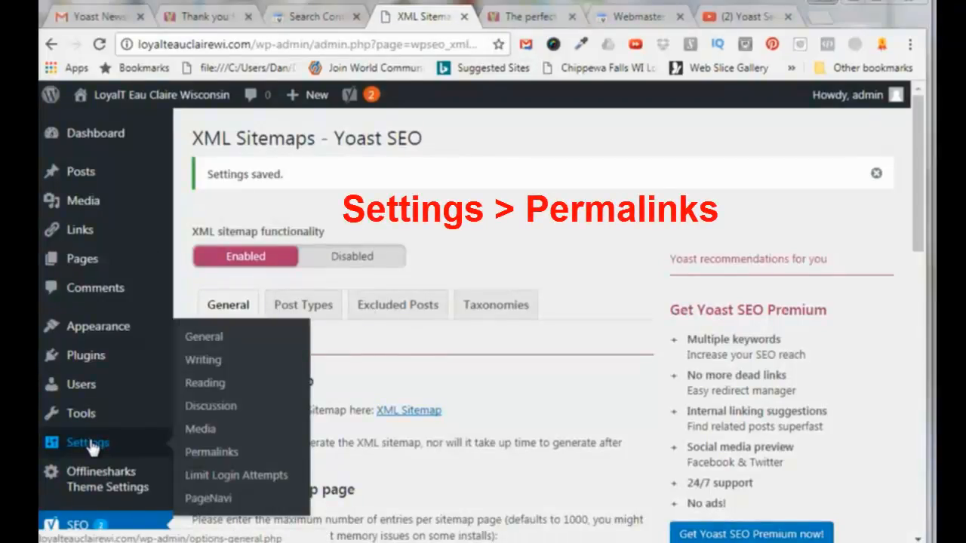
{"action": "left_click", "coordinate": [211, 454]}
{"action": "left_click_drag", "start_coordinate": [917, 285], "coordinate": [925, 333]}
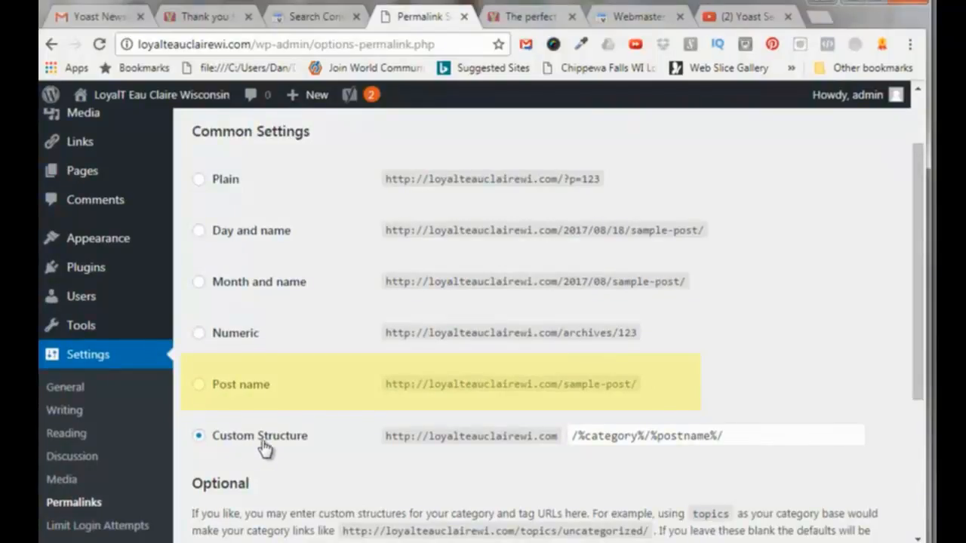
{"action": "left_click", "coordinate": [200, 387]}
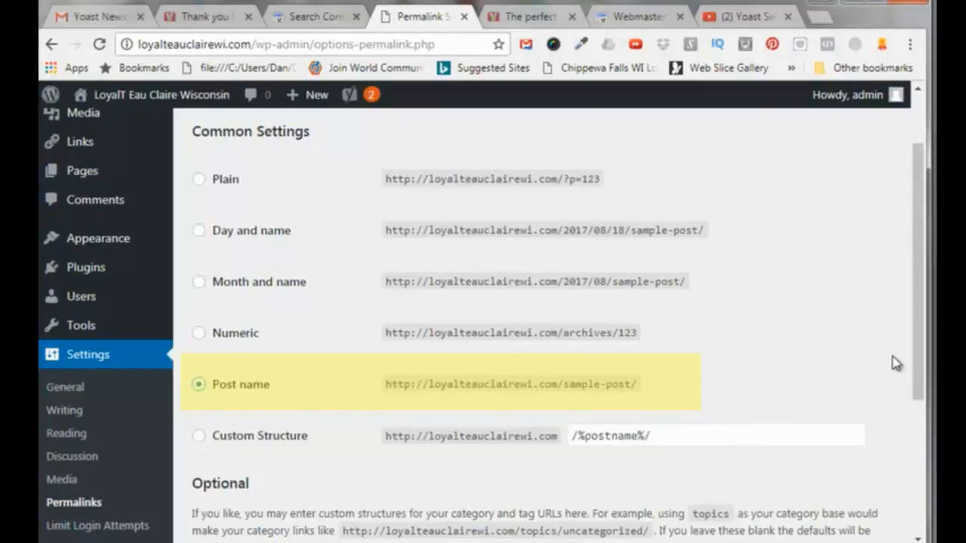
{"action": "left_click_drag", "start_coordinate": [921, 370], "coordinate": [920, 502]}
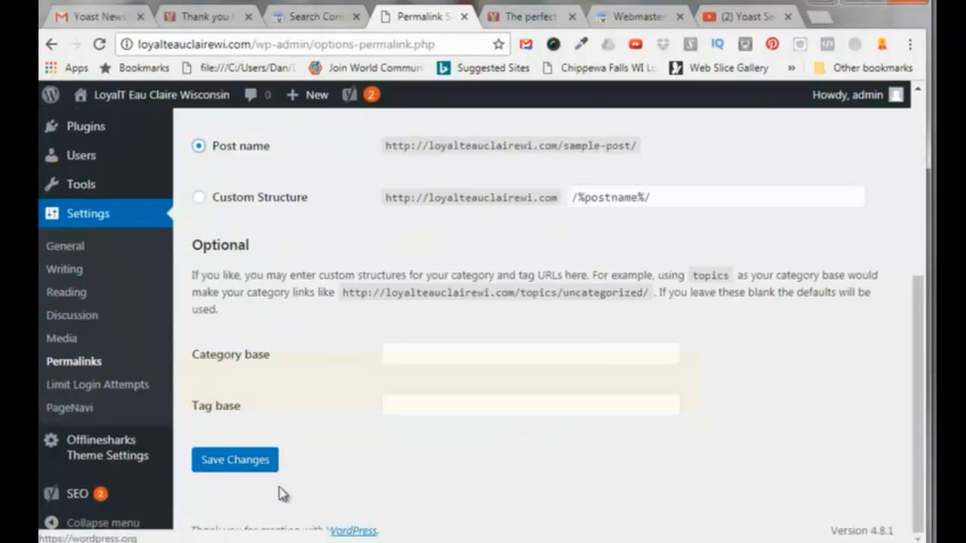
{"action": "left_click", "coordinate": [244, 465]}
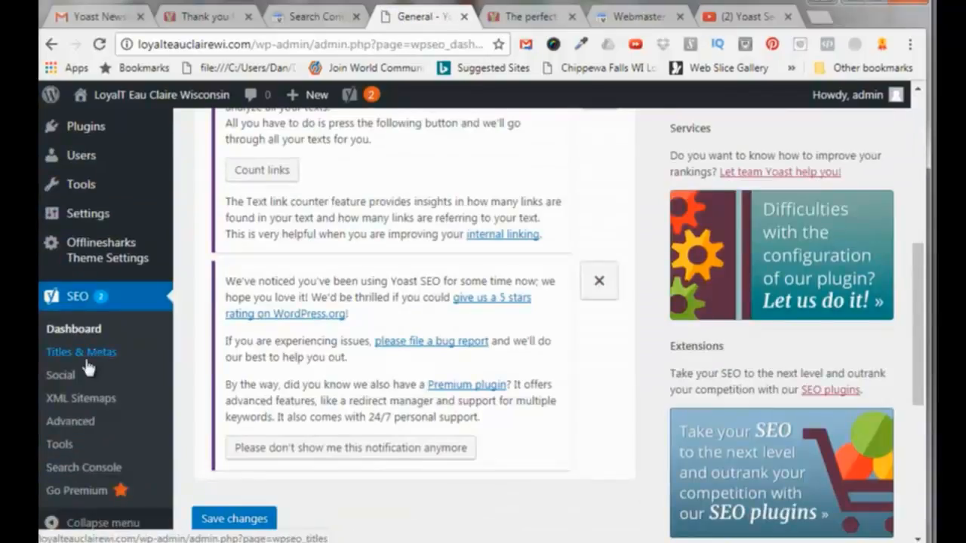
Bring up the Yoast XML Sitemaps page and Google Search Console, and check Yoast's own Search Console settings.
{"action": "left_click", "coordinate": [88, 400]}
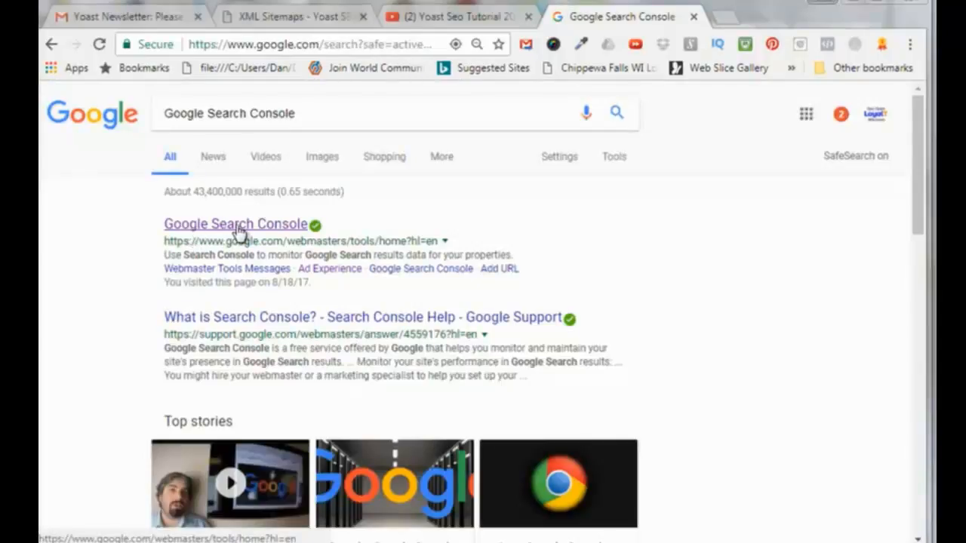
{"action": "left_click", "coordinate": [236, 228]}
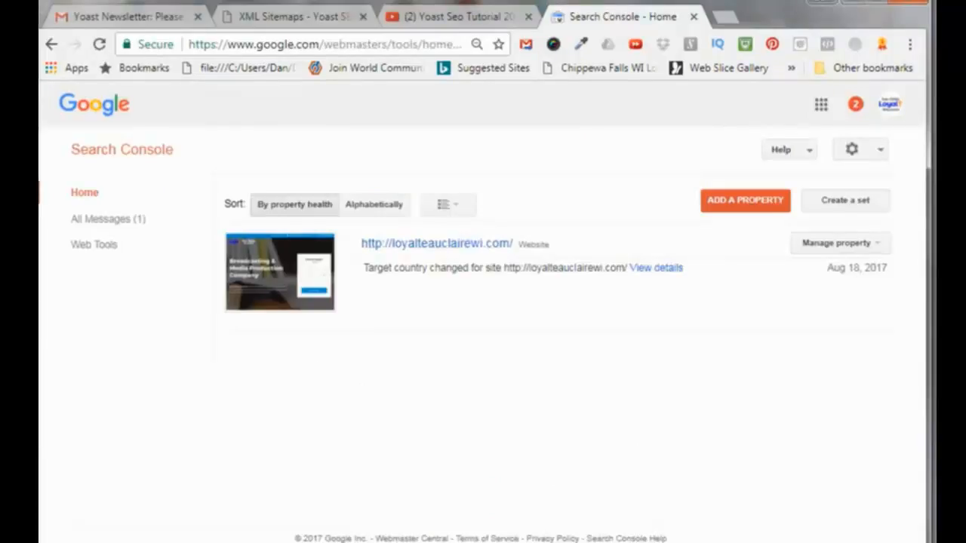
{"action": "left_click", "coordinate": [98, 466]}
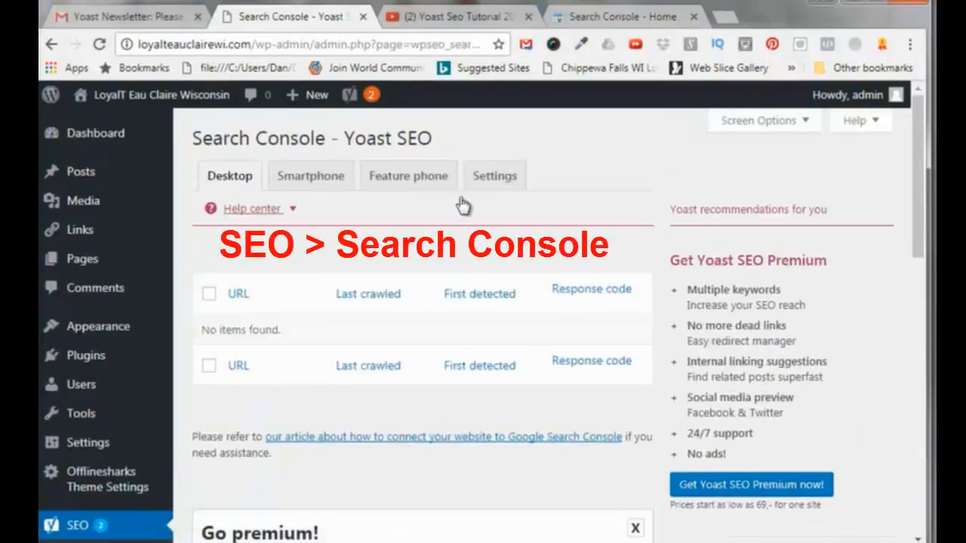
{"action": "left_click", "coordinate": [490, 181]}
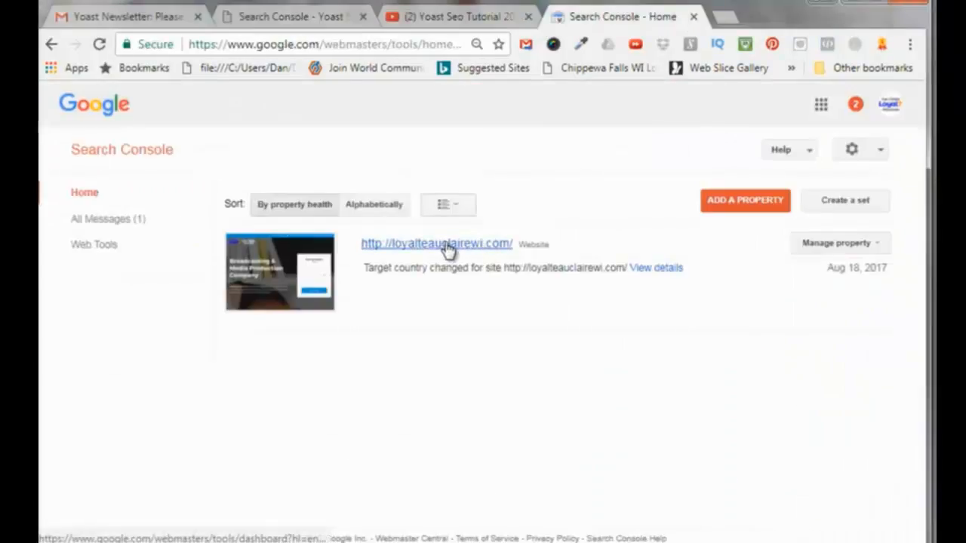
Open the Sitemaps report under Crawl for the loyalteauclairewi.com property in Google Search Console.
{"action": "left_click", "coordinate": [448, 248]}
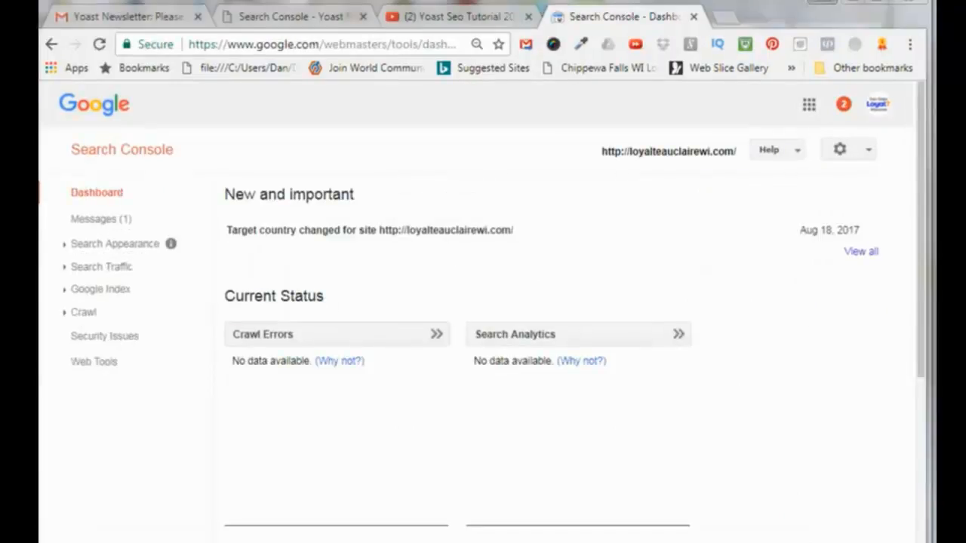
{"action": "left_click", "coordinate": [88, 315]}
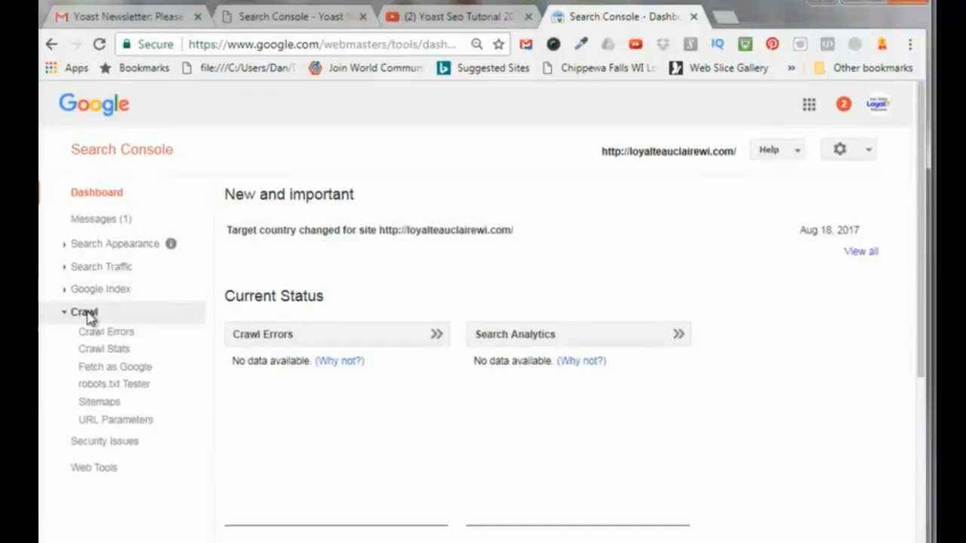
{"action": "left_click", "coordinate": [108, 403]}
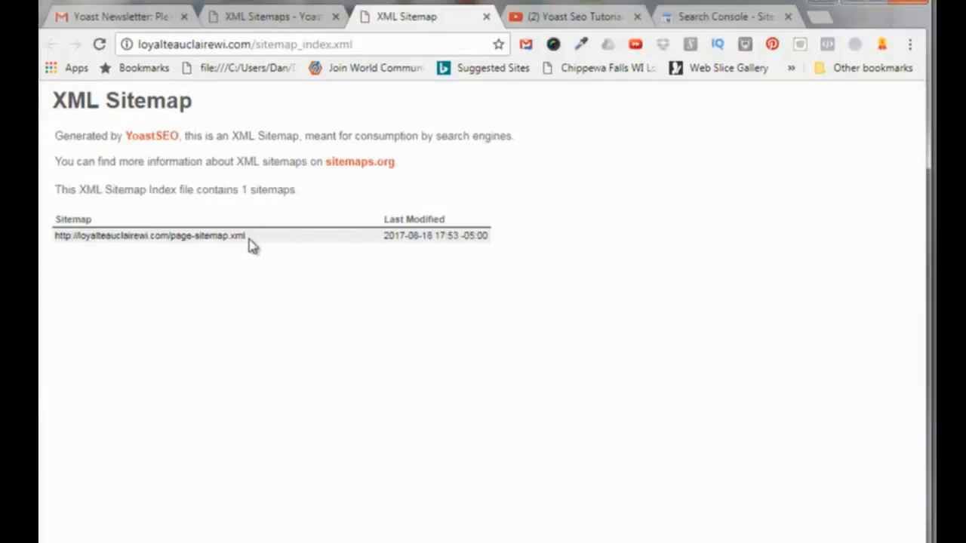
Copy the file name page-sitemap.xml from the URL listed in the XML sitemap index.
{"action": "left_click_drag", "start_coordinate": [247, 236], "coordinate": [177, 244]}
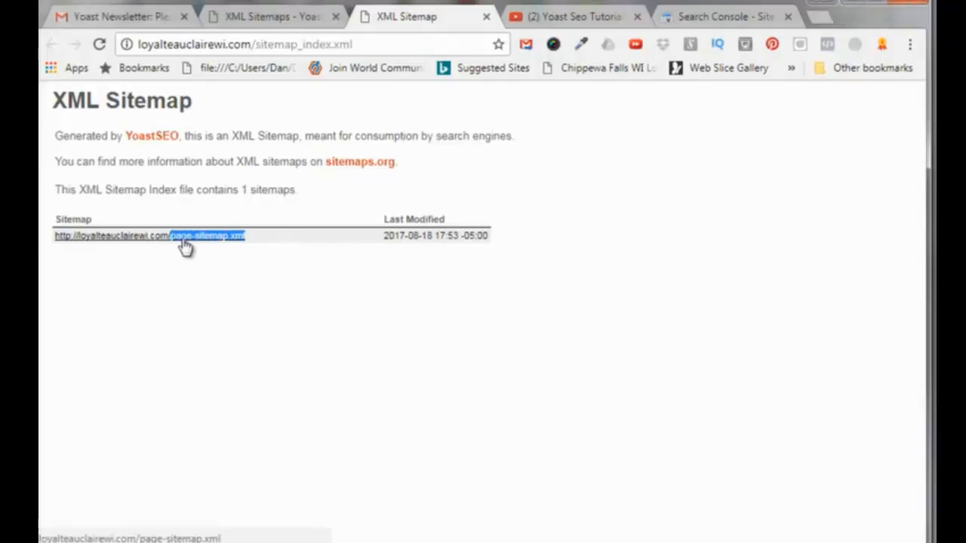
{"action": "right_click", "coordinate": [185, 246]}
{"action": "left_click", "coordinate": [227, 369]}
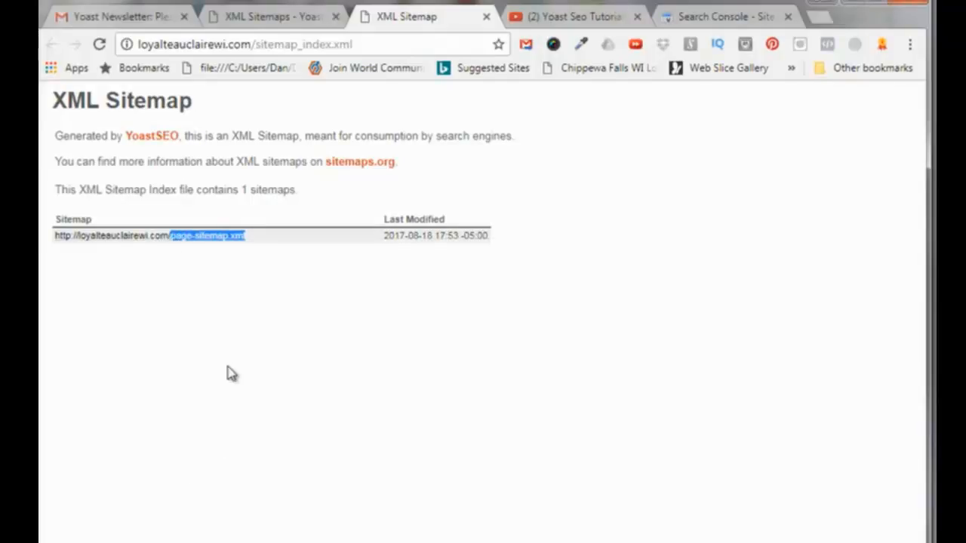
Enter page-sitemap.xml as a sitemap for the site in Google Search Console and run a test on it.
{"action": "left_click", "coordinate": [717, 23]}
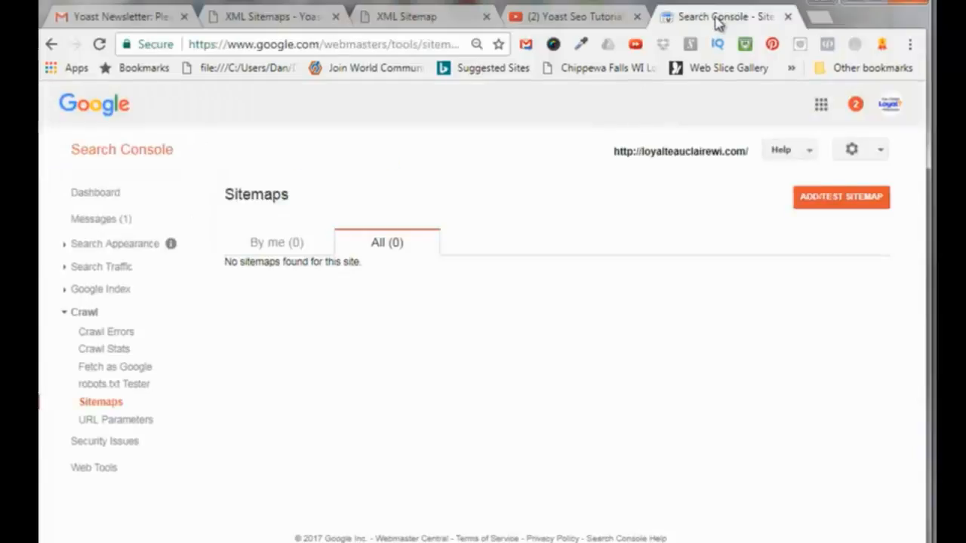
{"action": "left_click", "coordinate": [821, 204]}
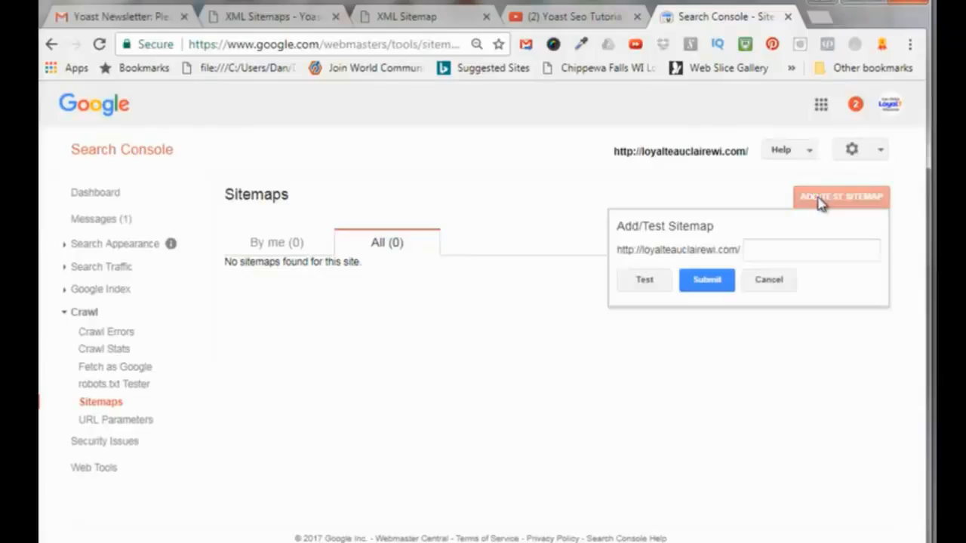
{"action": "left_click", "coordinate": [755, 249]}
{"action": "right_click", "coordinate": [757, 250]}
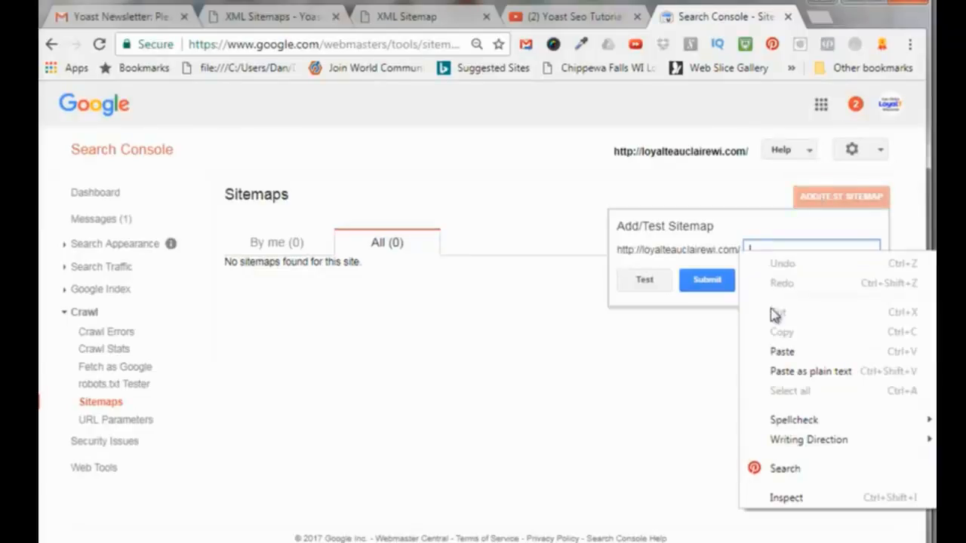
{"action": "left_click", "coordinate": [784, 353]}
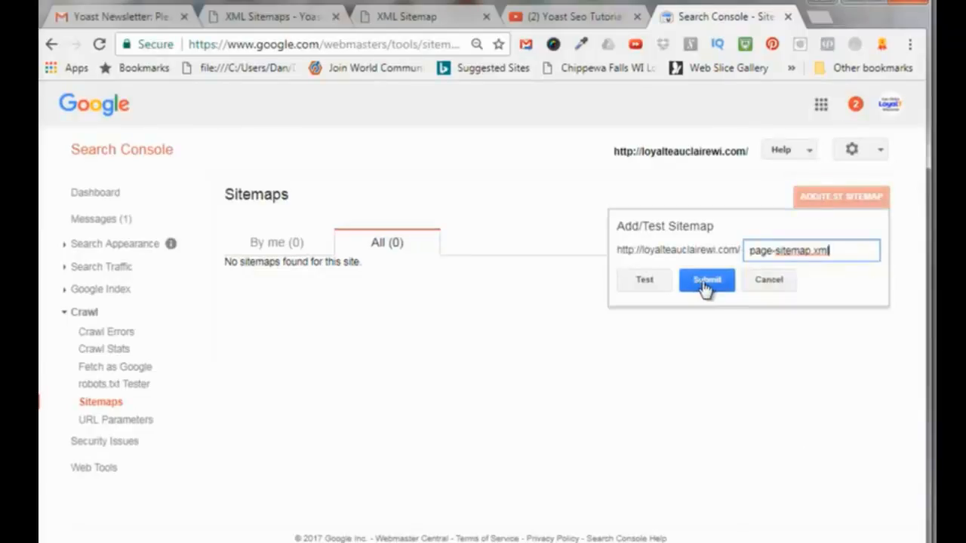
{"action": "left_click", "coordinate": [652, 285]}
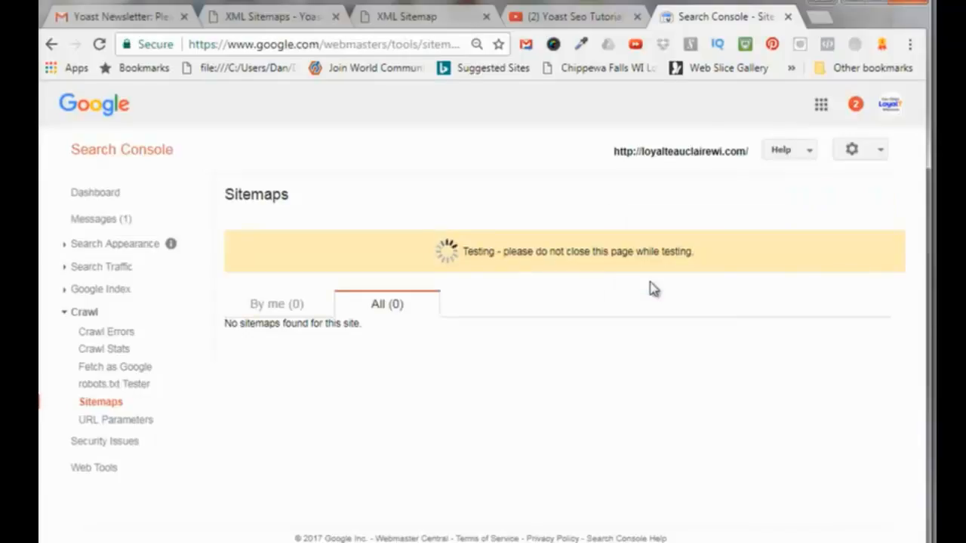
{"action": "left_click", "coordinate": [607, 252]}
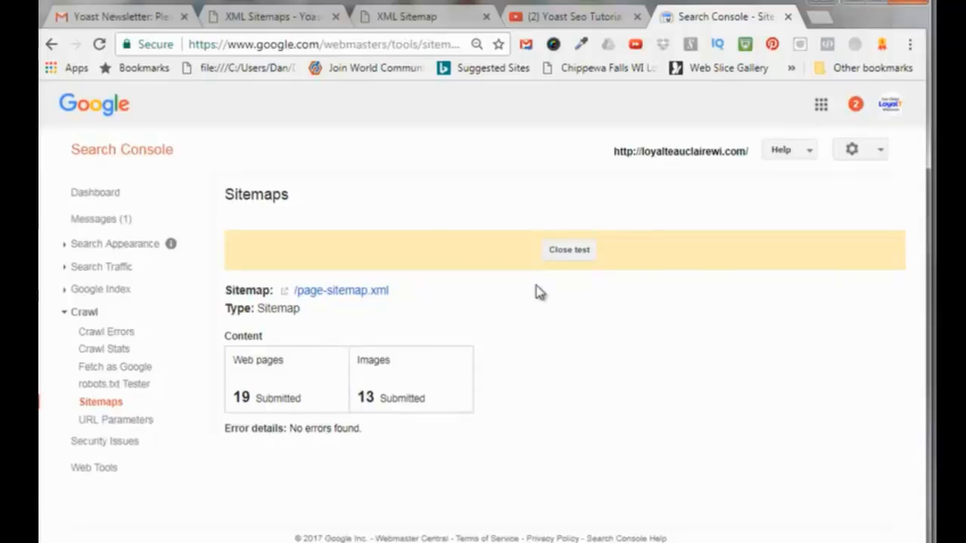
Close the sitemap test, submit page-sitemap.xml for the site, and refresh the Sitemaps report.
{"action": "left_click", "coordinate": [562, 255]}
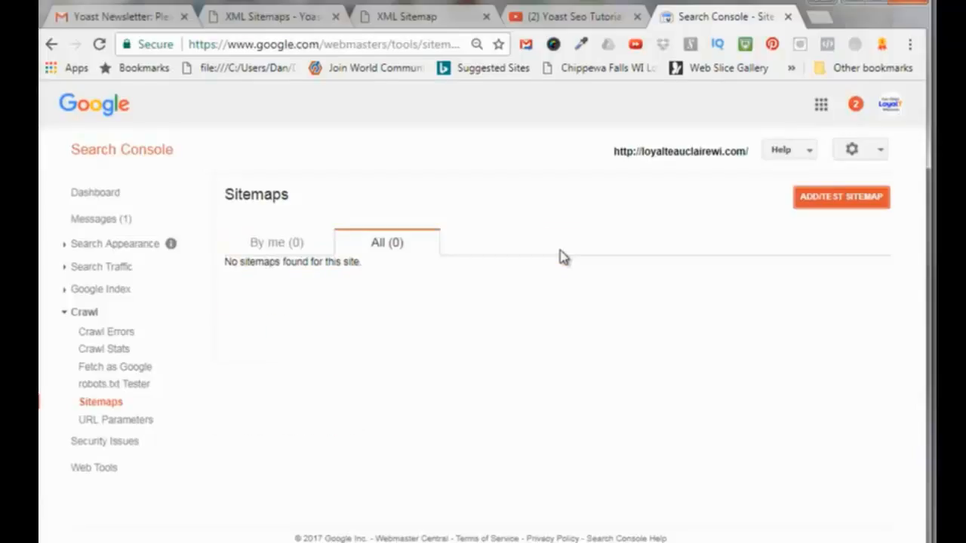
{"action": "left_click", "coordinate": [830, 202]}
{"action": "left_click", "coordinate": [762, 248]}
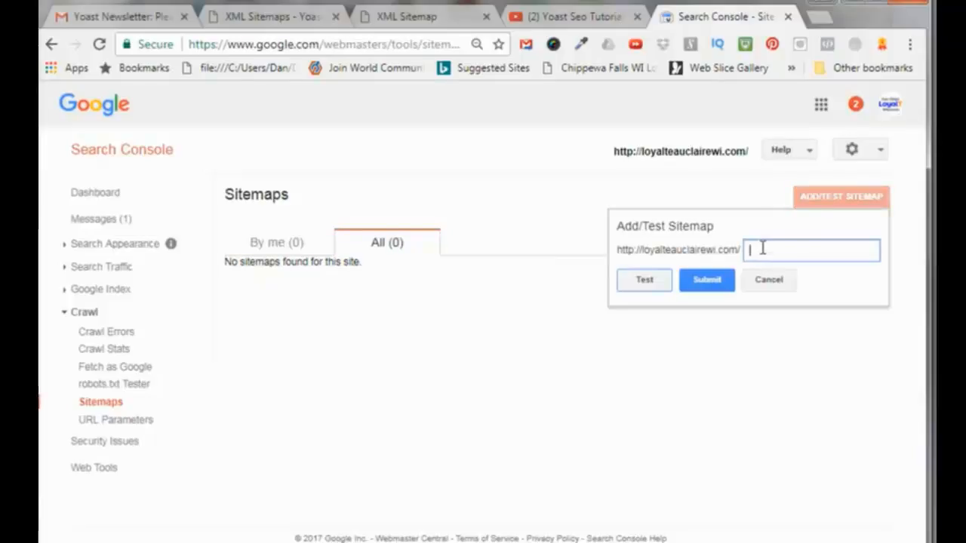
{"action": "right_click", "coordinate": [745, 250]}
{"action": "left_click", "coordinate": [785, 345]}
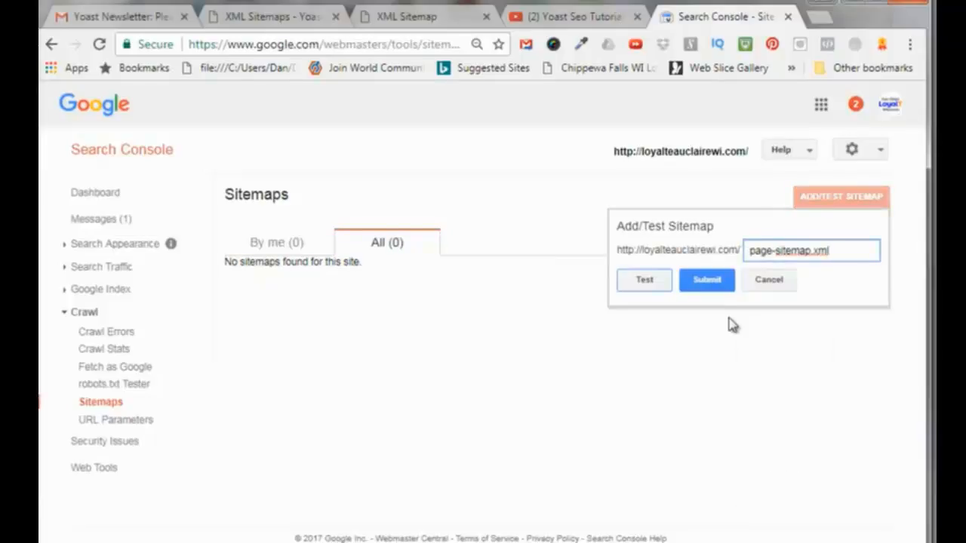
{"action": "left_click", "coordinate": [705, 281]}
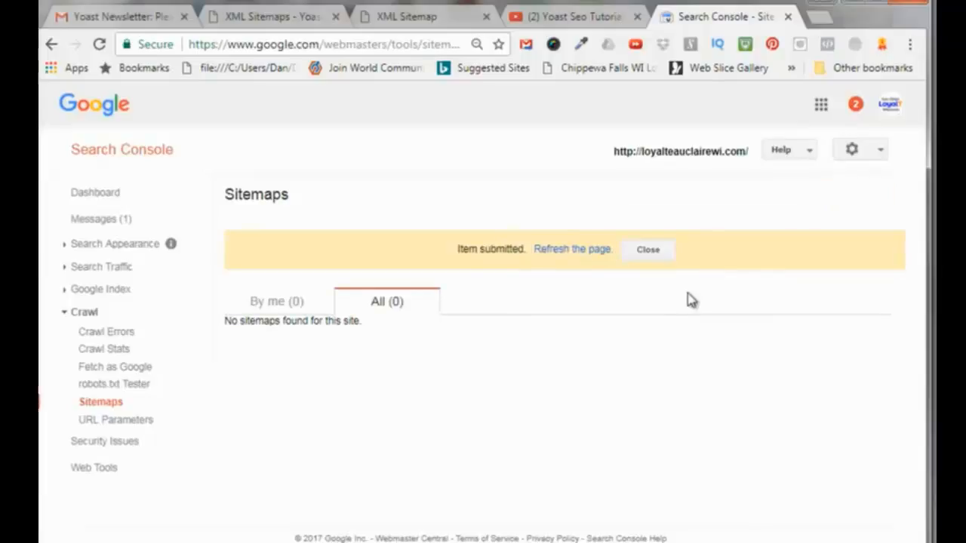
{"action": "left_click", "coordinate": [571, 249]}
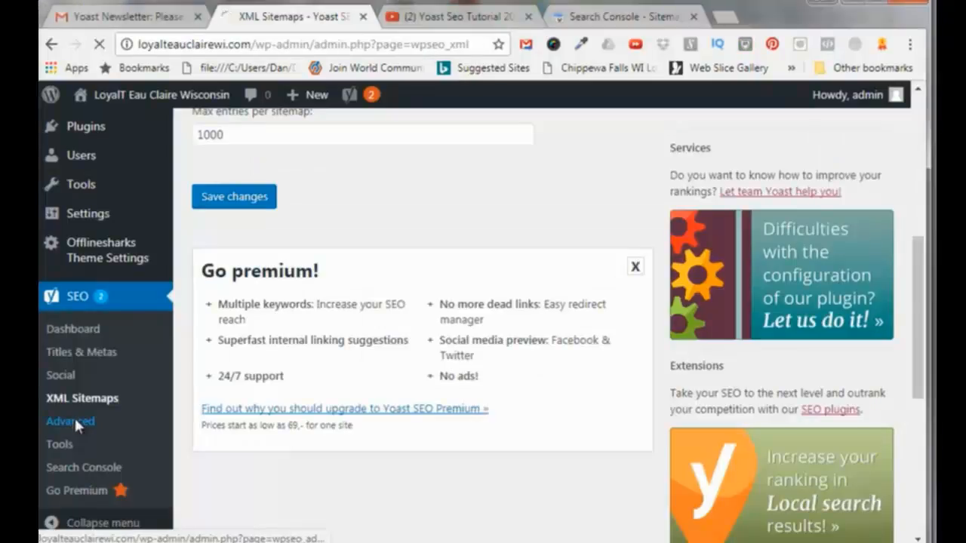
Check the Breadcrumbs settings in Yoast's Advanced section in WordPress, and save the Permalinks settings as they stand.
{"action": "left_click", "coordinate": [75, 419]}
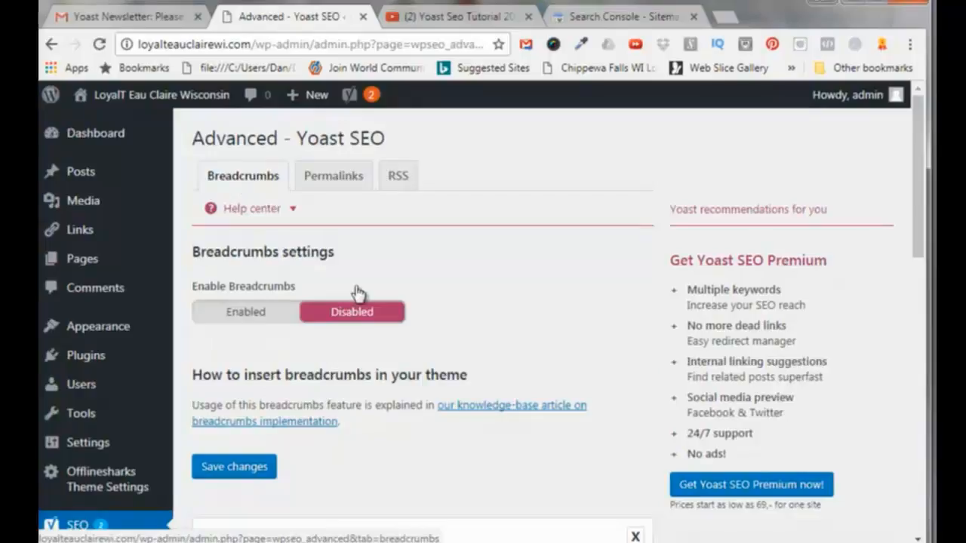
{"action": "scroll", "coordinate": [858, 229], "scroll_direction": "down", "scroll_amount": 1}
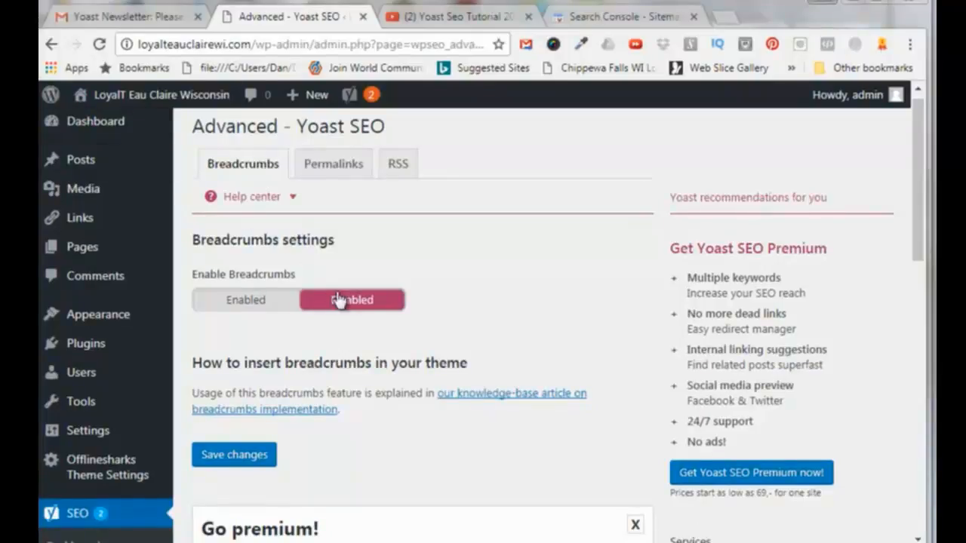
{"action": "left_click", "coordinate": [327, 164]}
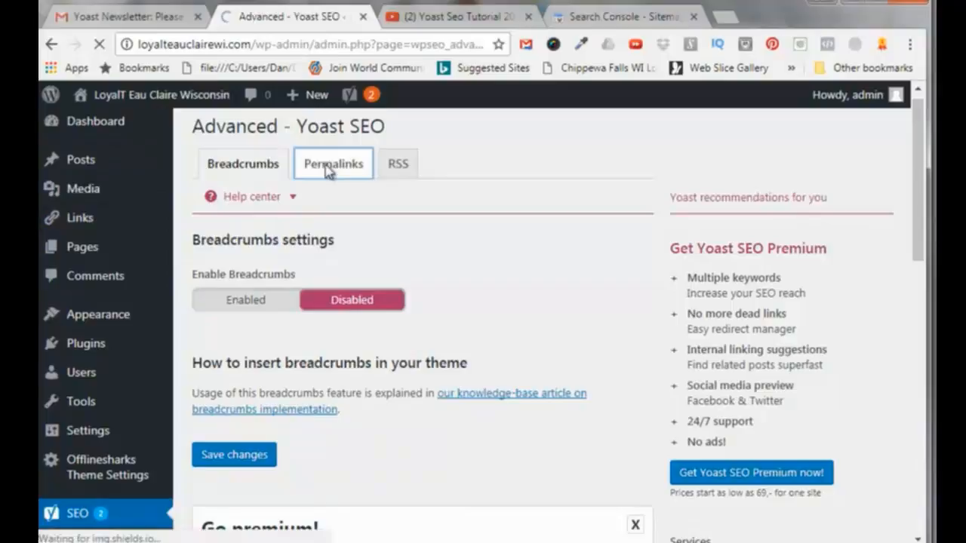
{"action": "scroll", "coordinate": [328, 172], "scroll_direction": "down", "scroll_amount": 5}
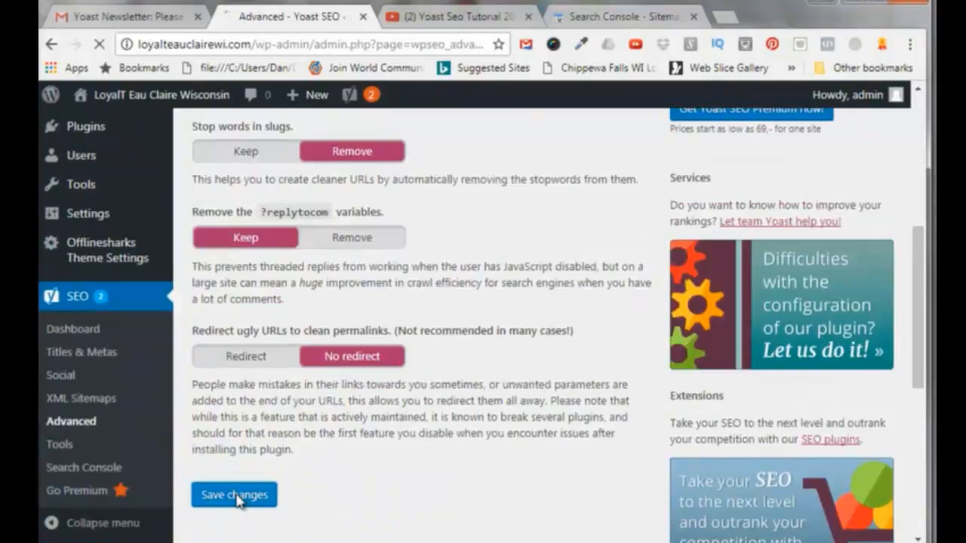
{"action": "left_click", "coordinate": [235, 495]}
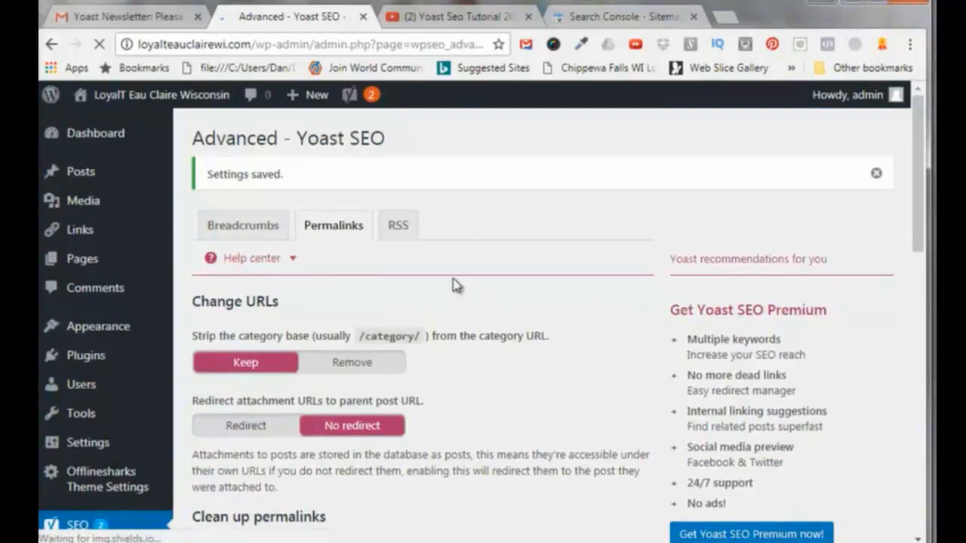
Look over the RSS feed settings in Yoast's Advanced section and save them with the existing content.
{"action": "left_click", "coordinate": [398, 227]}
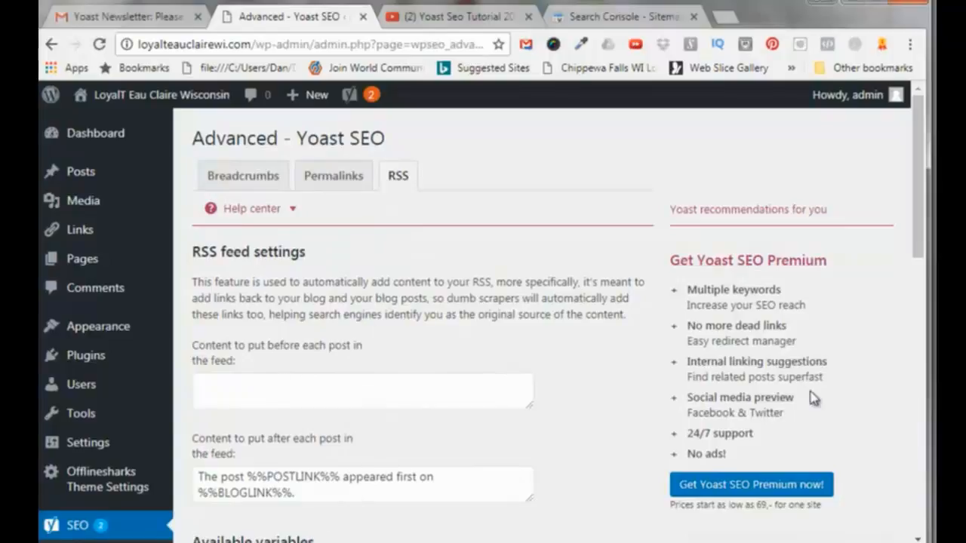
{"action": "scroll", "coordinate": [918, 249], "scroll_direction": "down", "scroll_amount": 4}
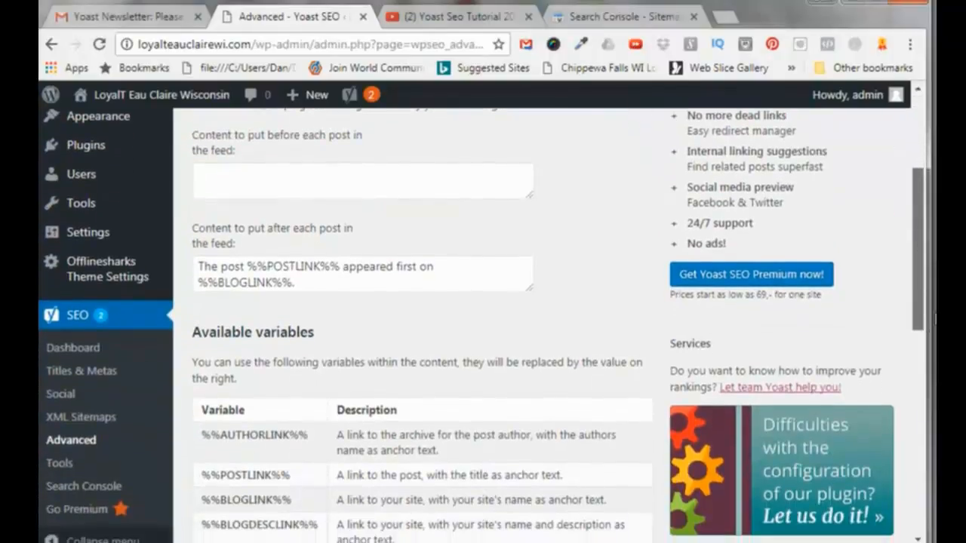
{"action": "left_click", "coordinate": [240, 497]}
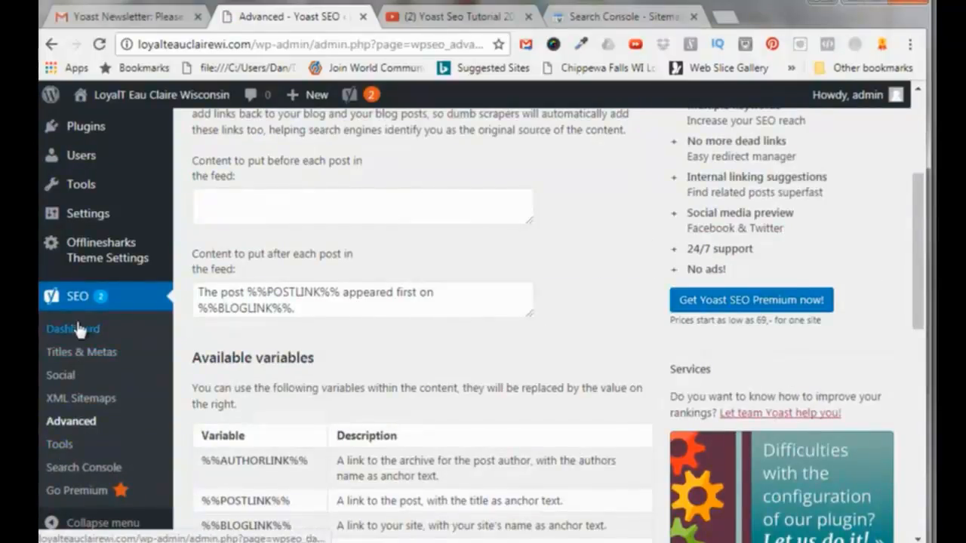
Create a robots.txt file with the File editor in Yoast's Tools and save its default content.
{"action": "left_click", "coordinate": [68, 446]}
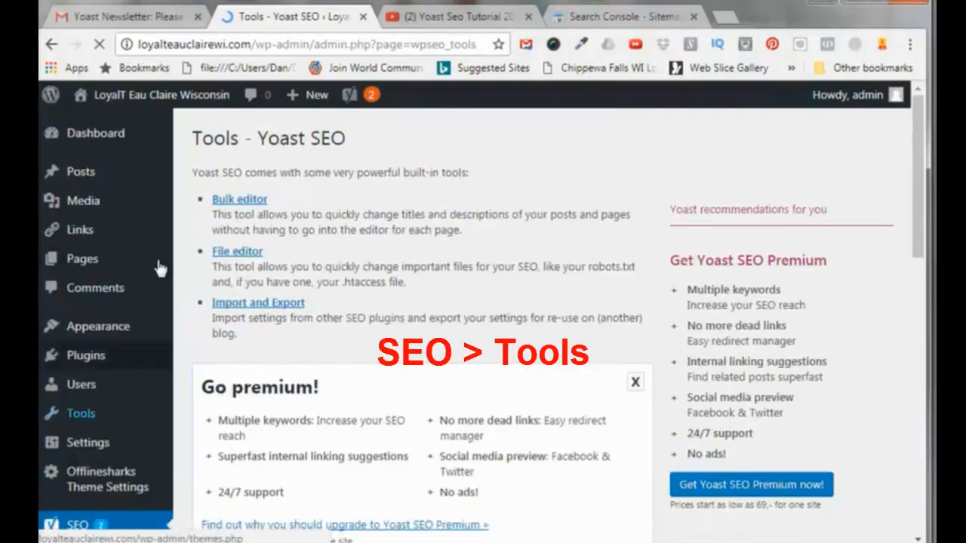
{"action": "left_click", "coordinate": [247, 258]}
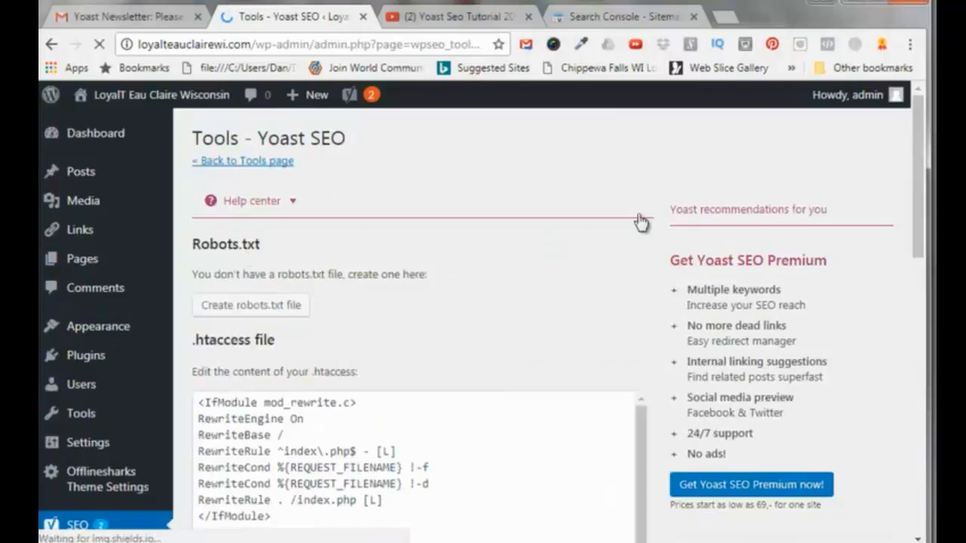
{"action": "left_click_drag", "start_coordinate": [918, 202], "coordinate": [919, 204]}
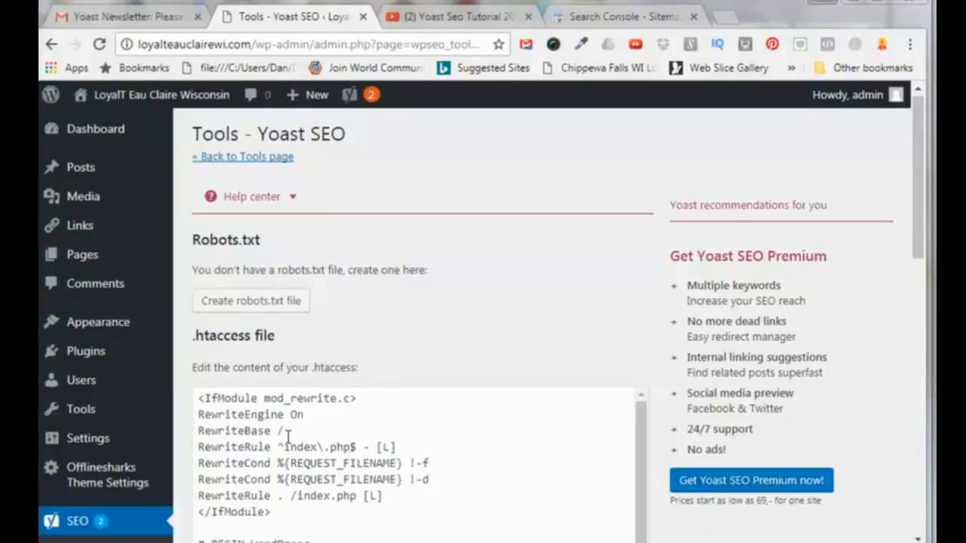
{"action": "left_click", "coordinate": [252, 302]}
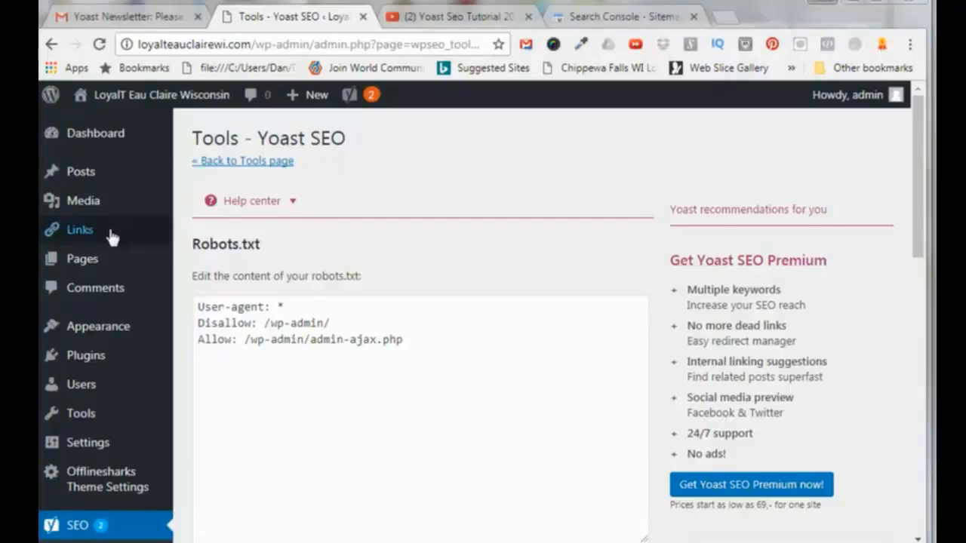
{"action": "scroll", "coordinate": [571, 366], "scroll_direction": "down", "scroll_amount": 1}
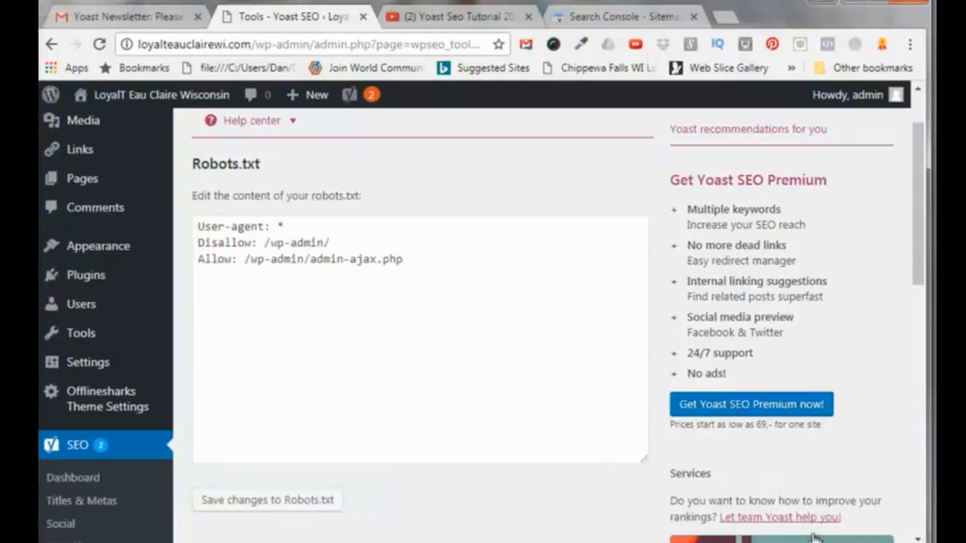
{"action": "left_click", "coordinate": [249, 502]}
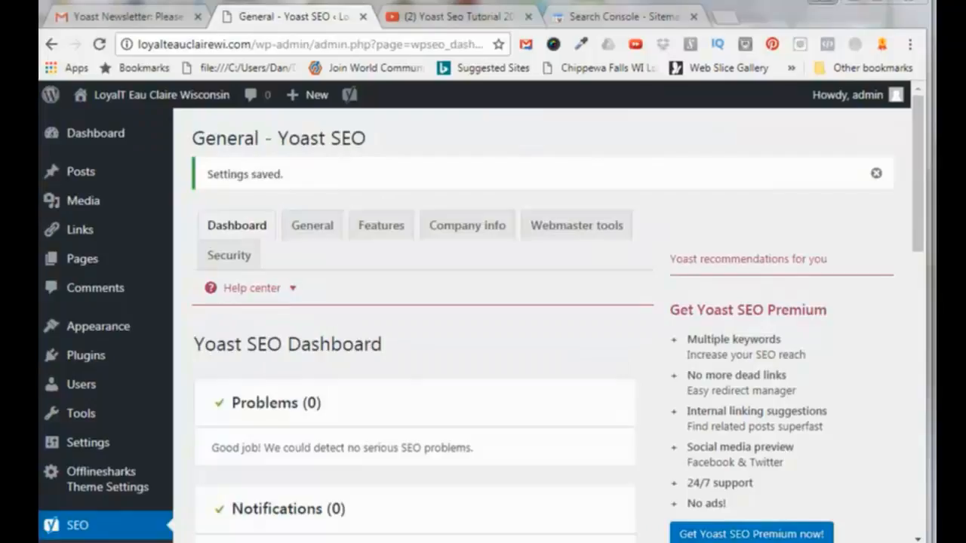
Switch to Google Search Console and examine the processing and indexing status of the submitted page-sitemap.xml.
{"action": "left_click", "coordinate": [593, 19]}
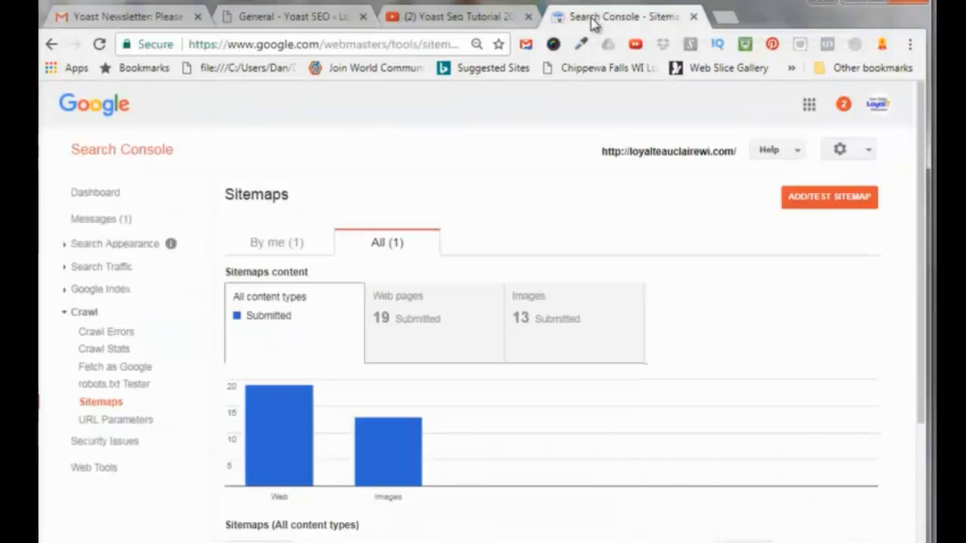
{"action": "scroll", "coordinate": [656, 249], "scroll_direction": "down", "scroll_amount": 3}
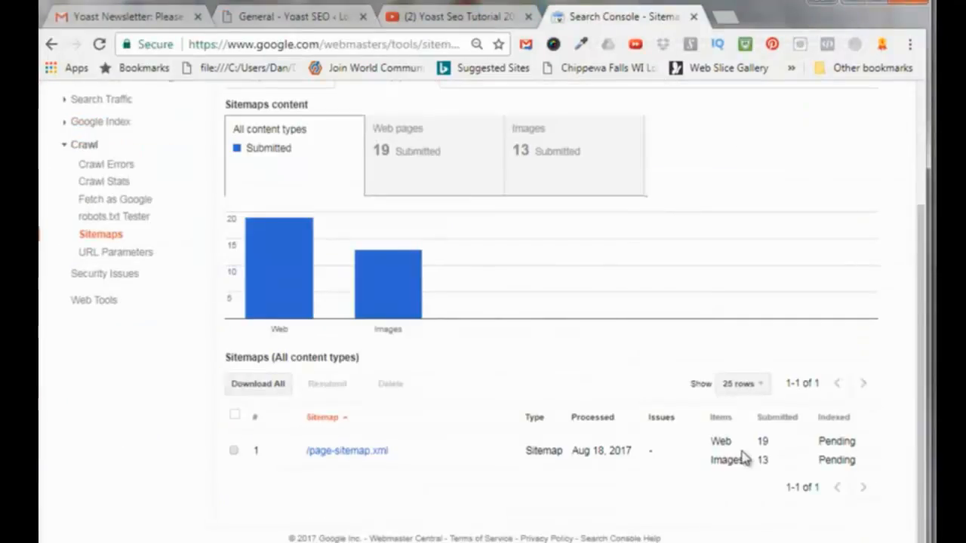